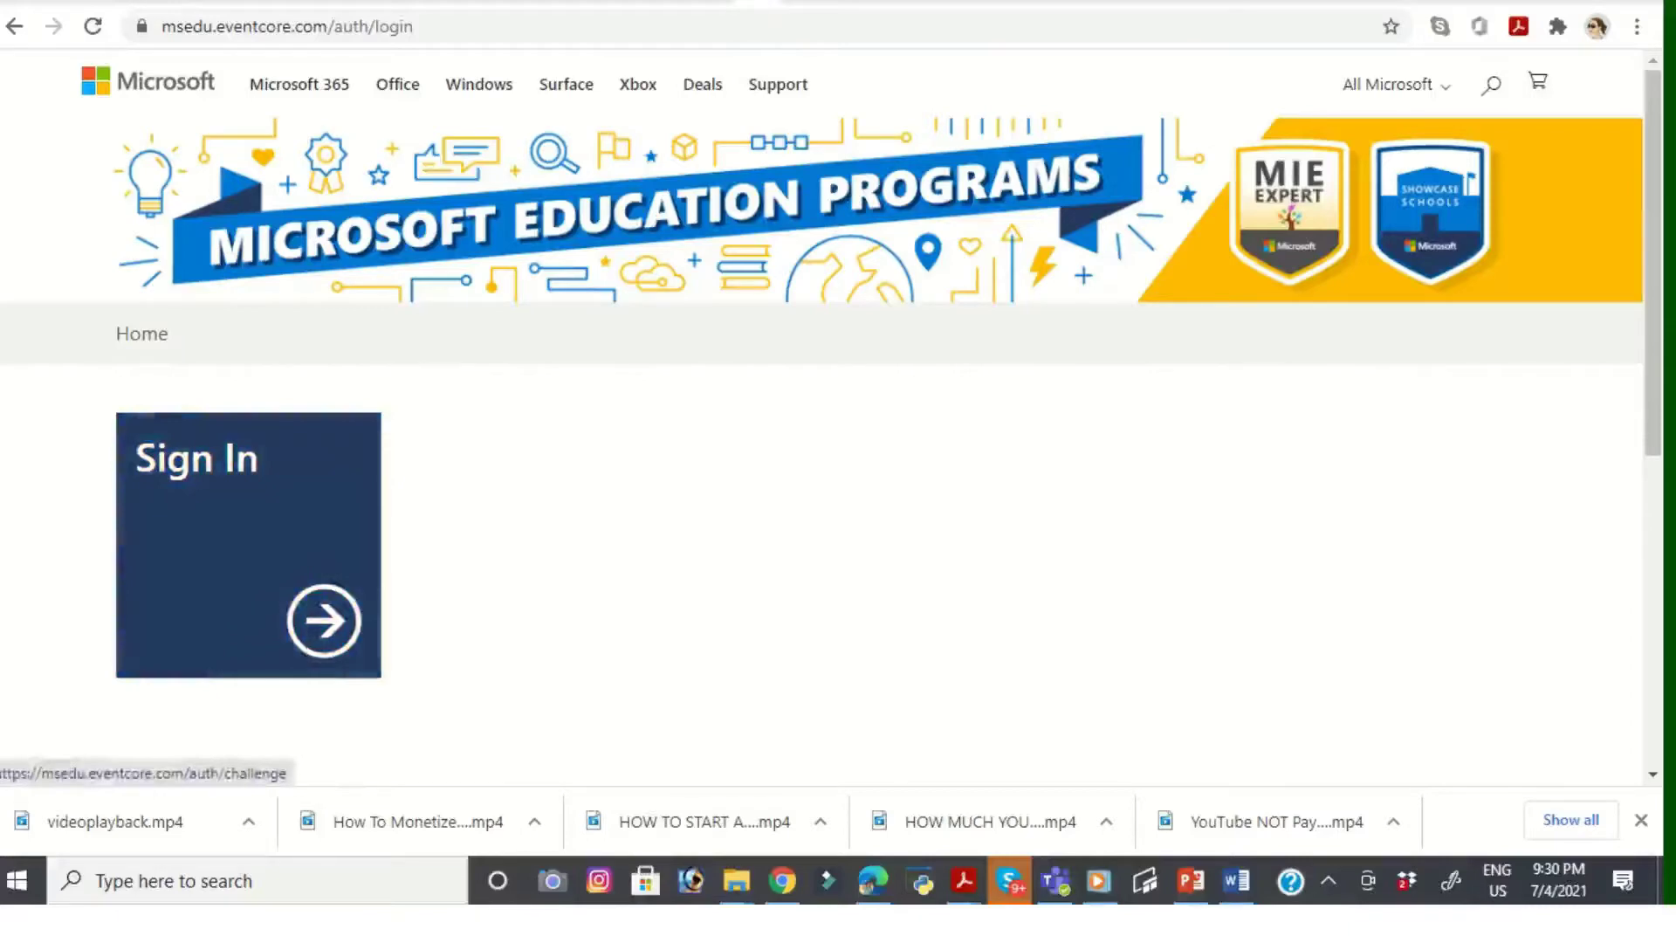
Step: Sign in to Microsoft Education Programs with the saved email address and account password
left_click(249, 545)
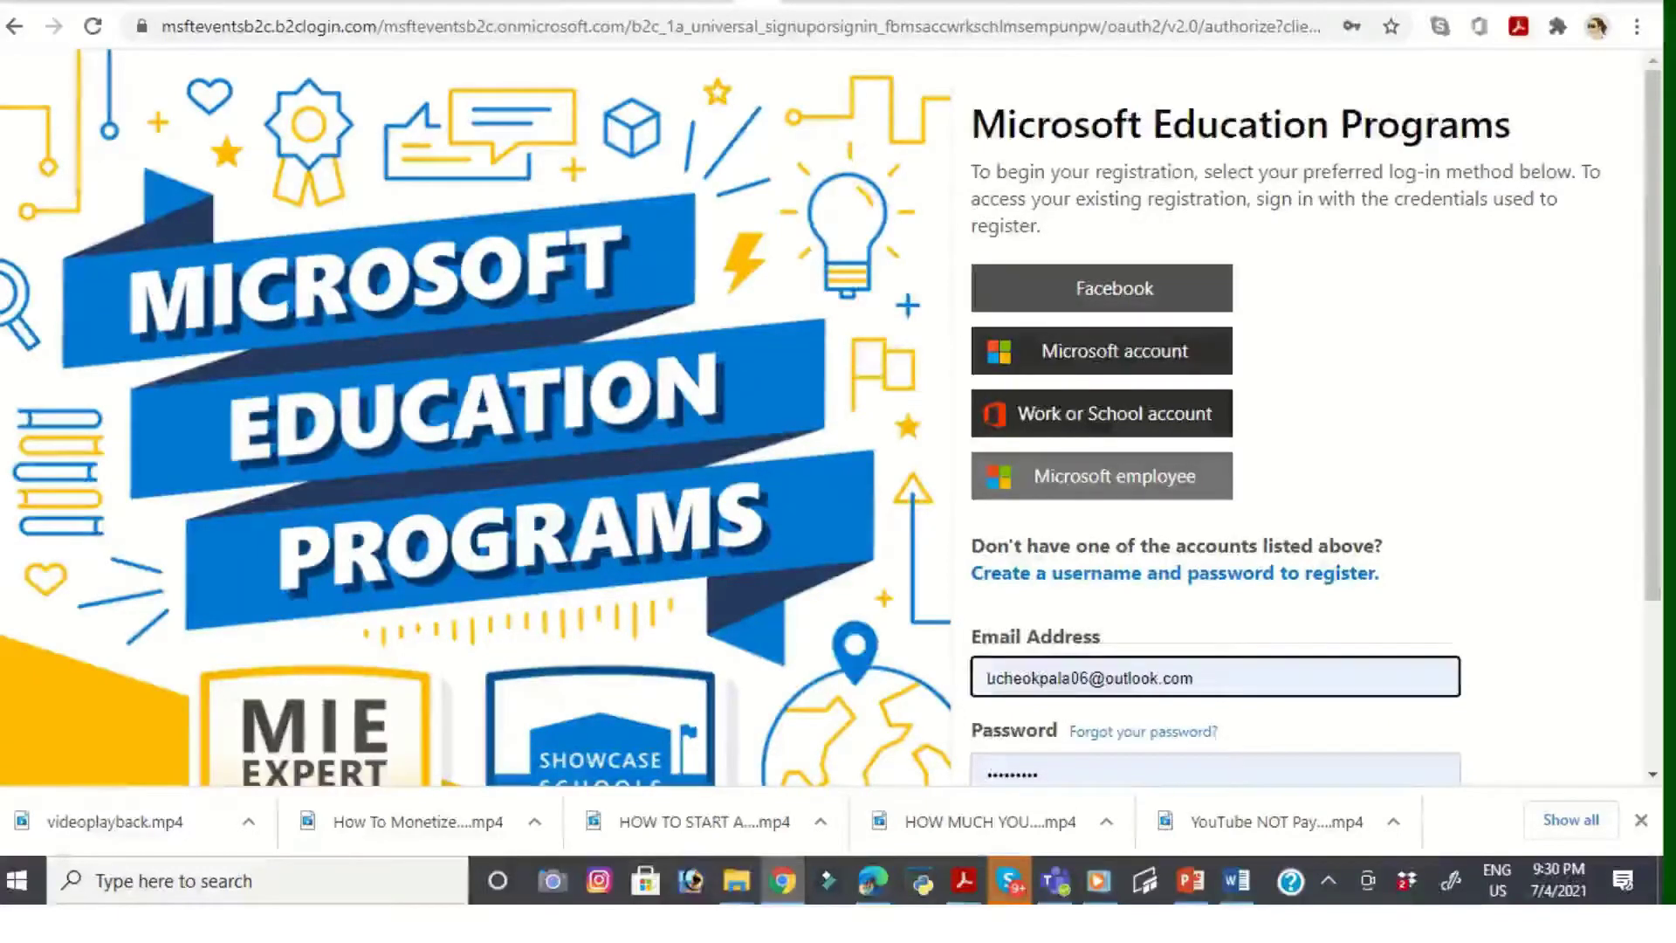
scroll(838, 419, "down", 3)
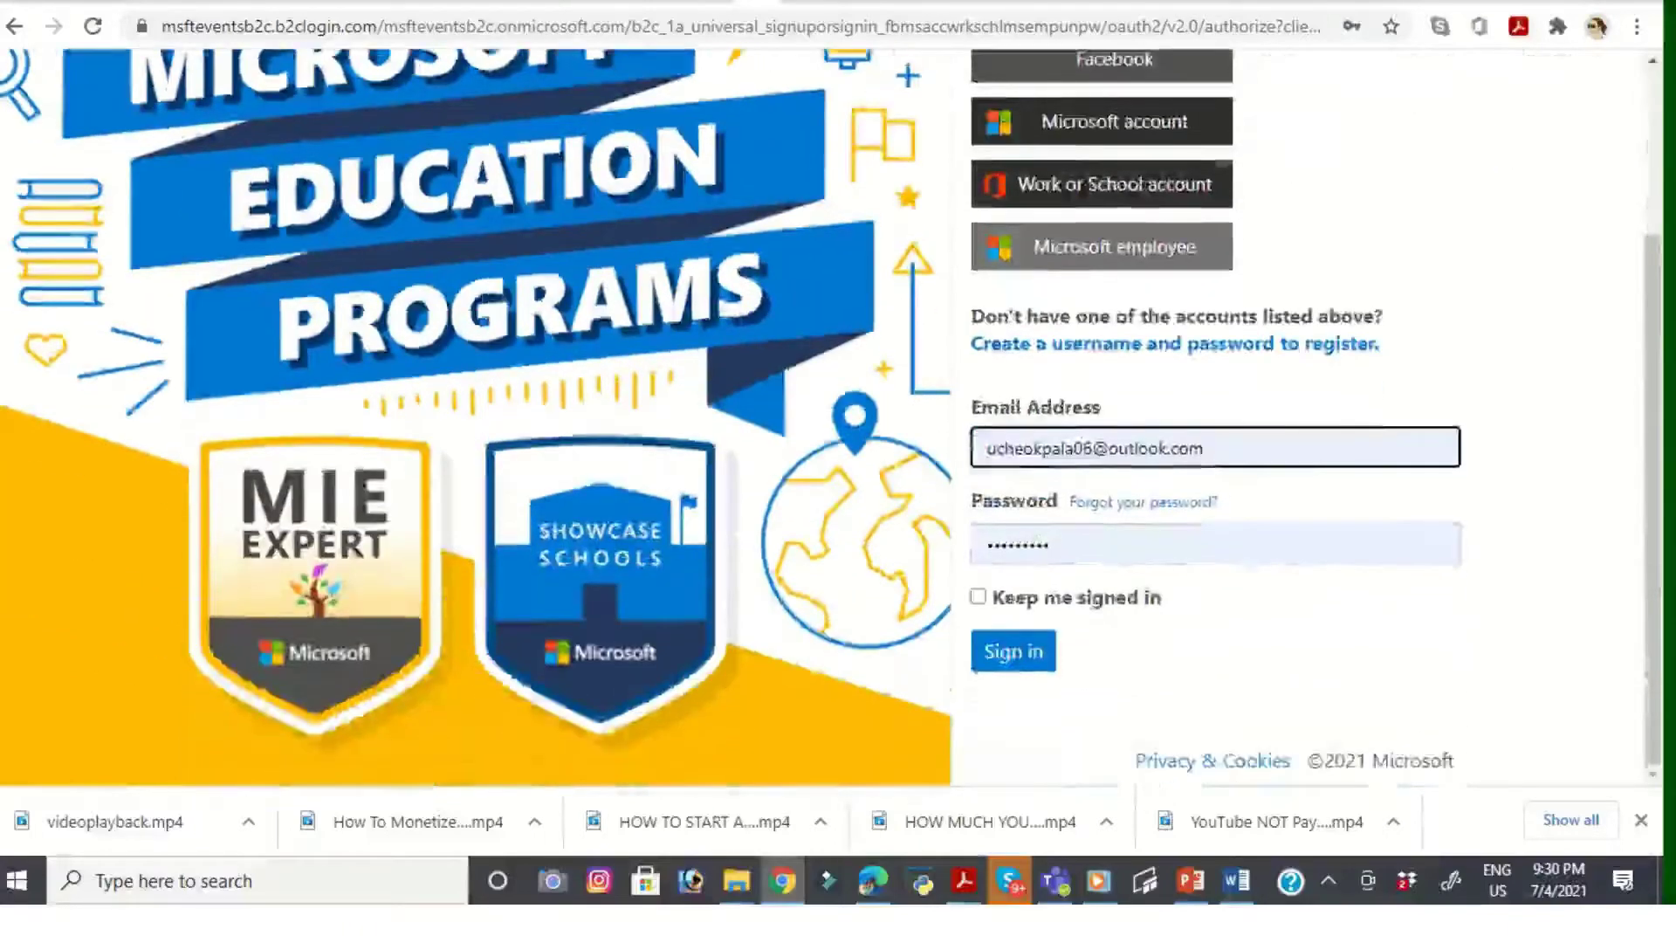
scroll(838, 419, "up", 2)
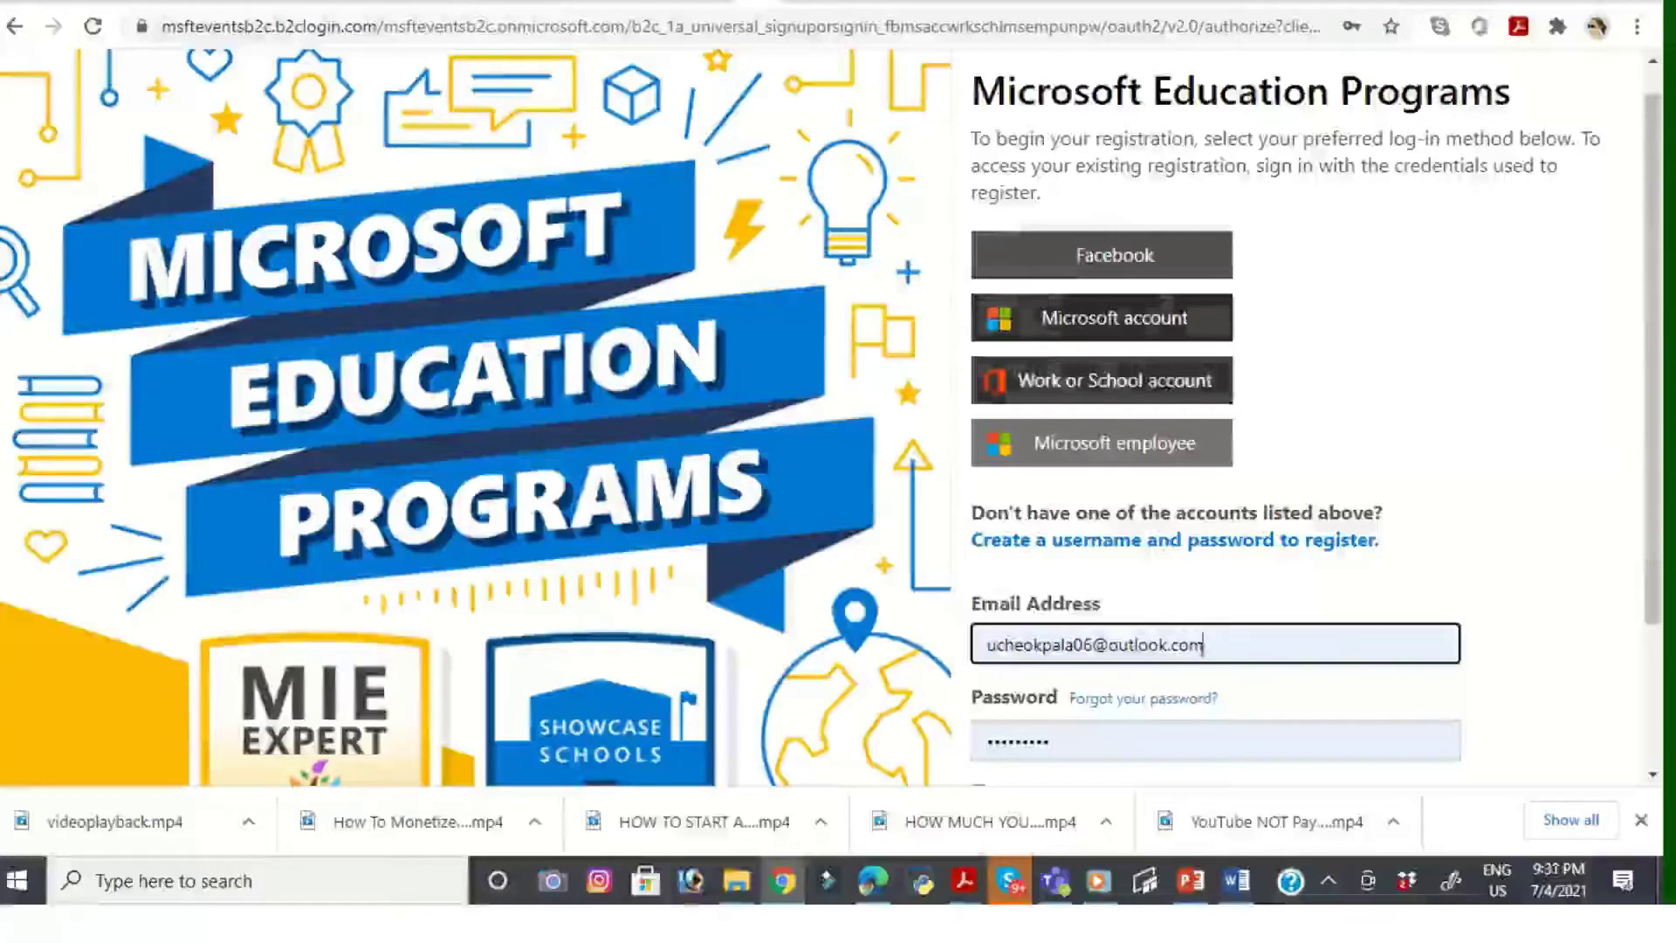
key("Return")
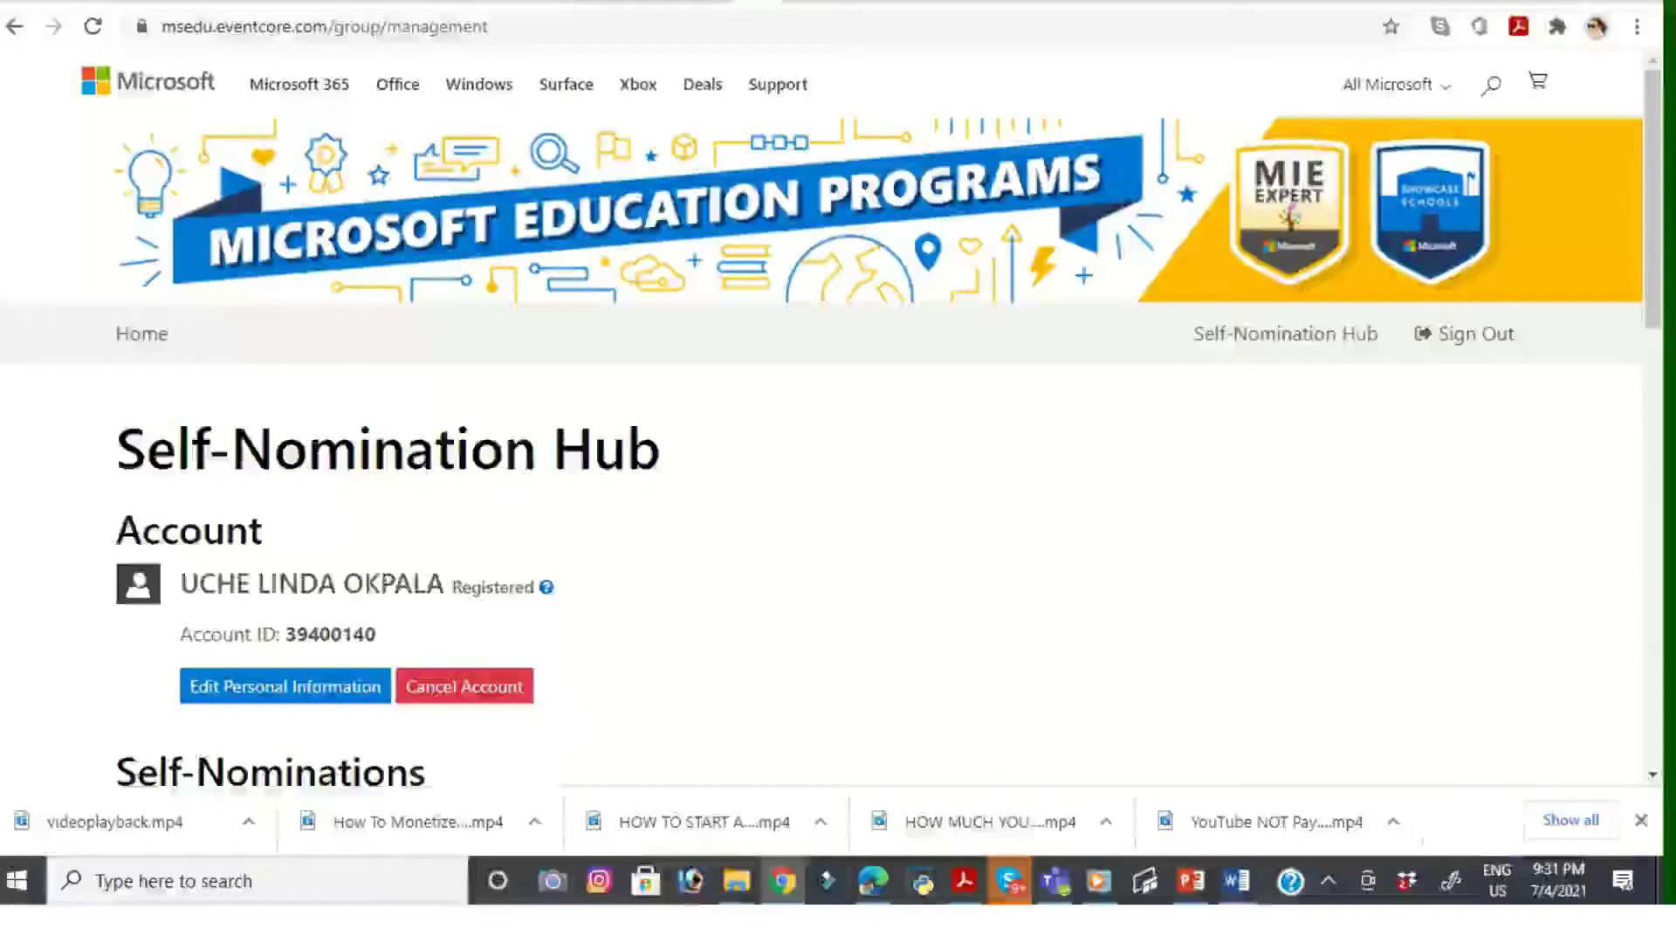
Step: Open the account's personal information for editing from the Self-Nomination Hub
scroll(838, 419, "down", 5)
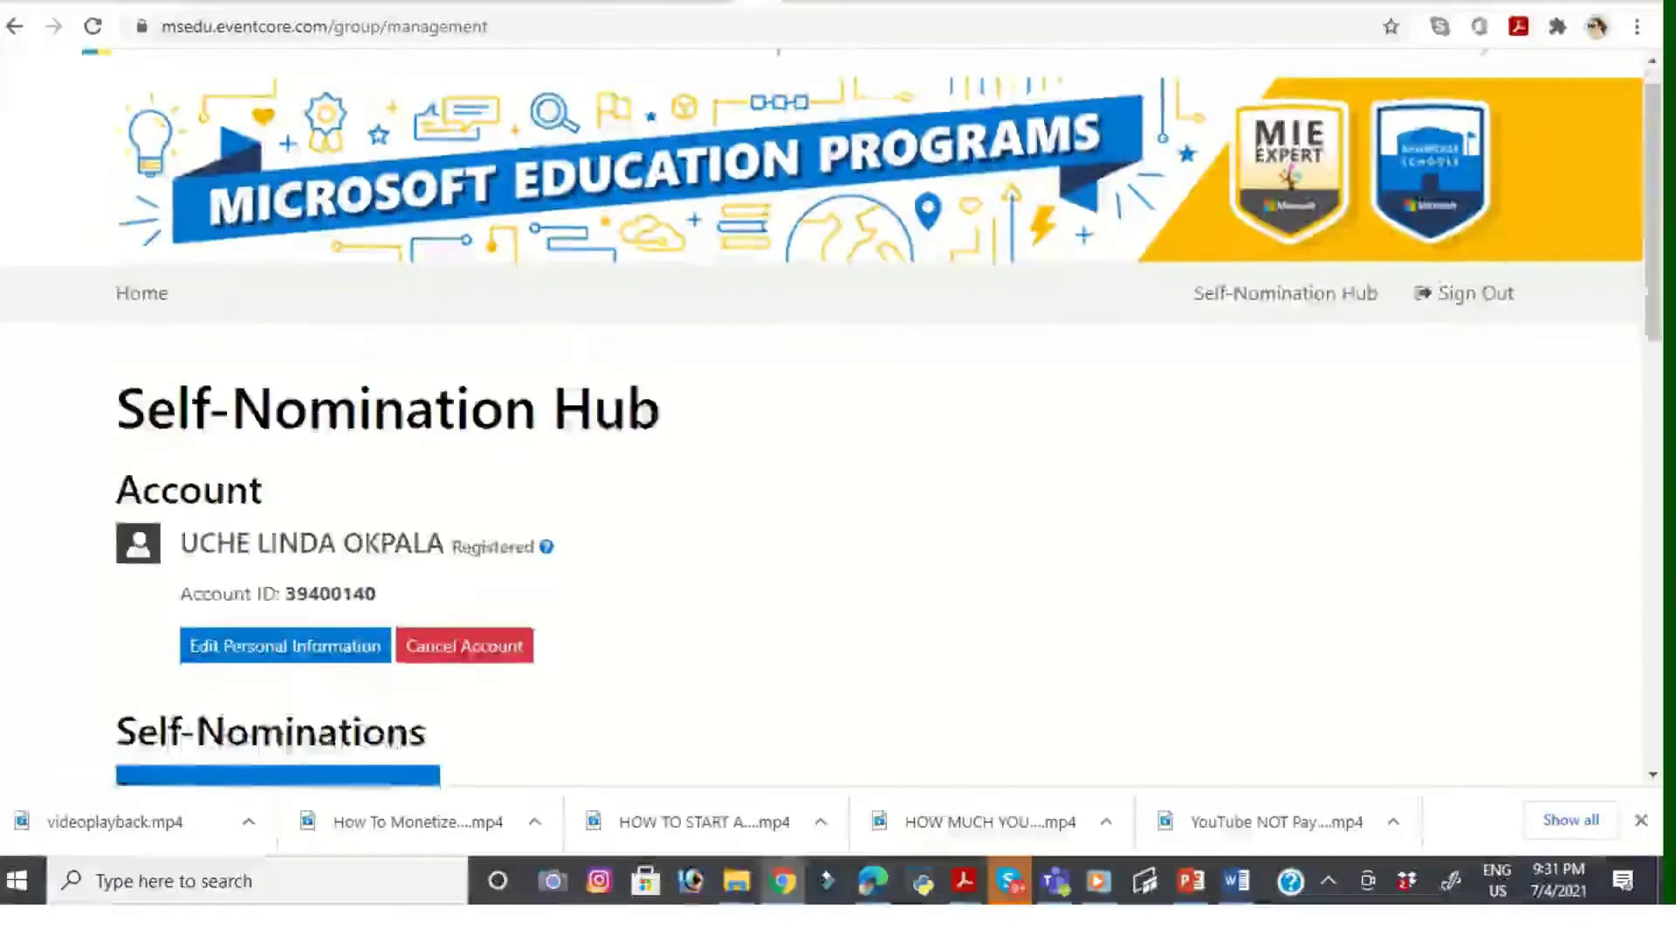
scroll(480, 621, "down", 3)
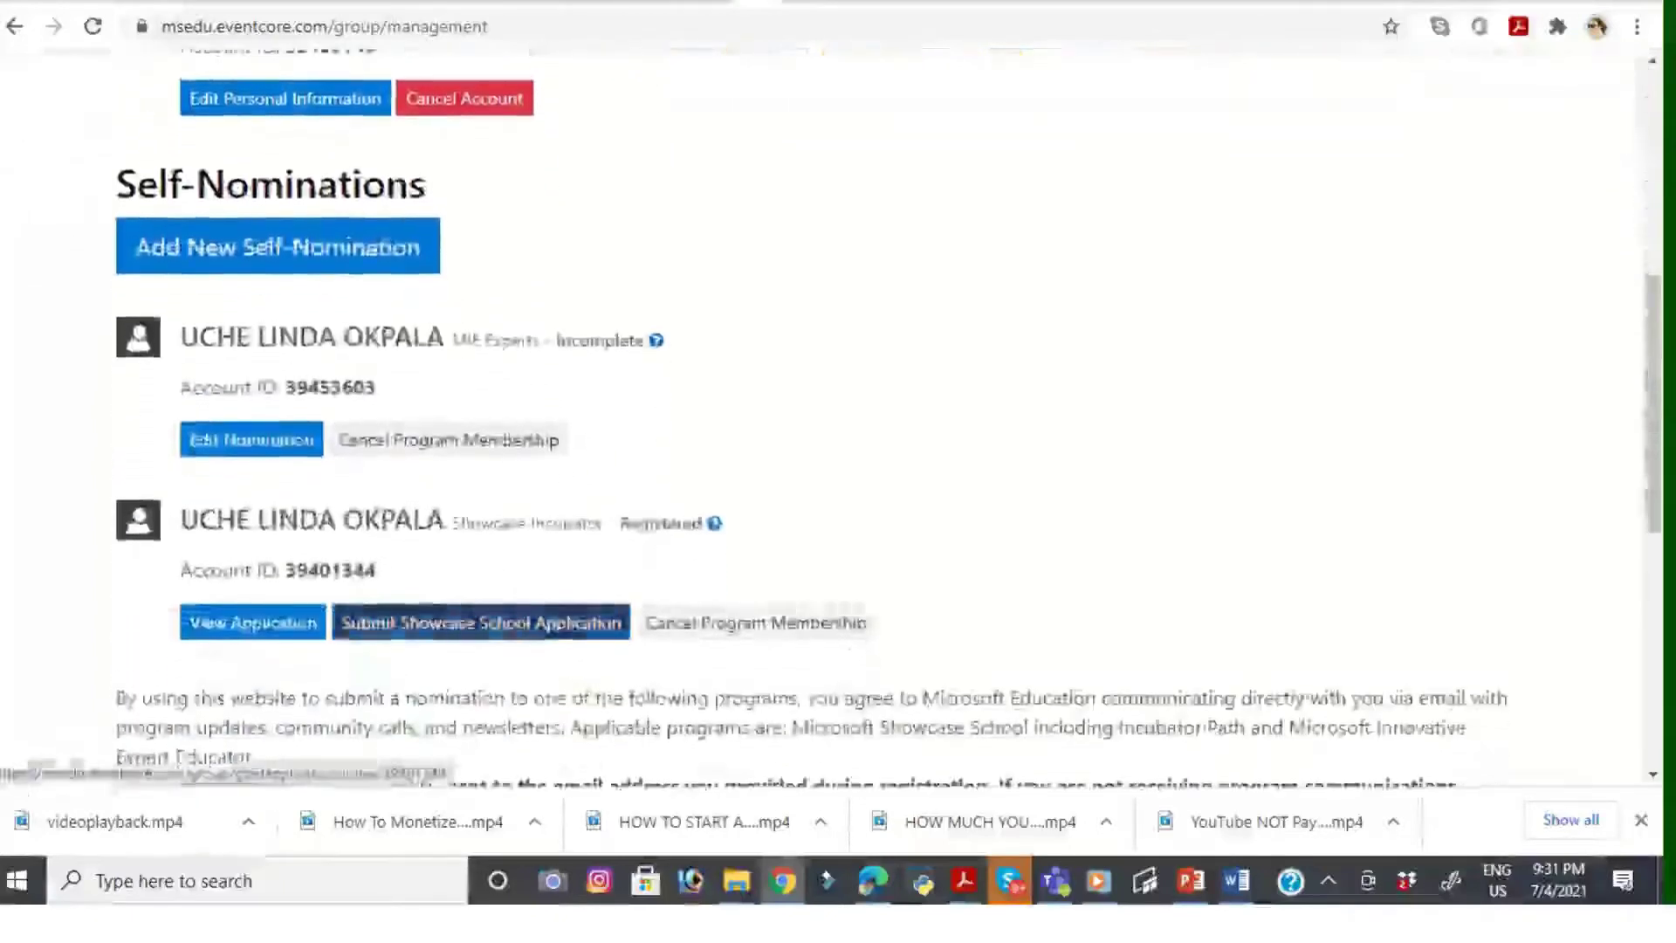
scroll(480, 622, "up", 3)
scroll(838, 419, "up", 1)
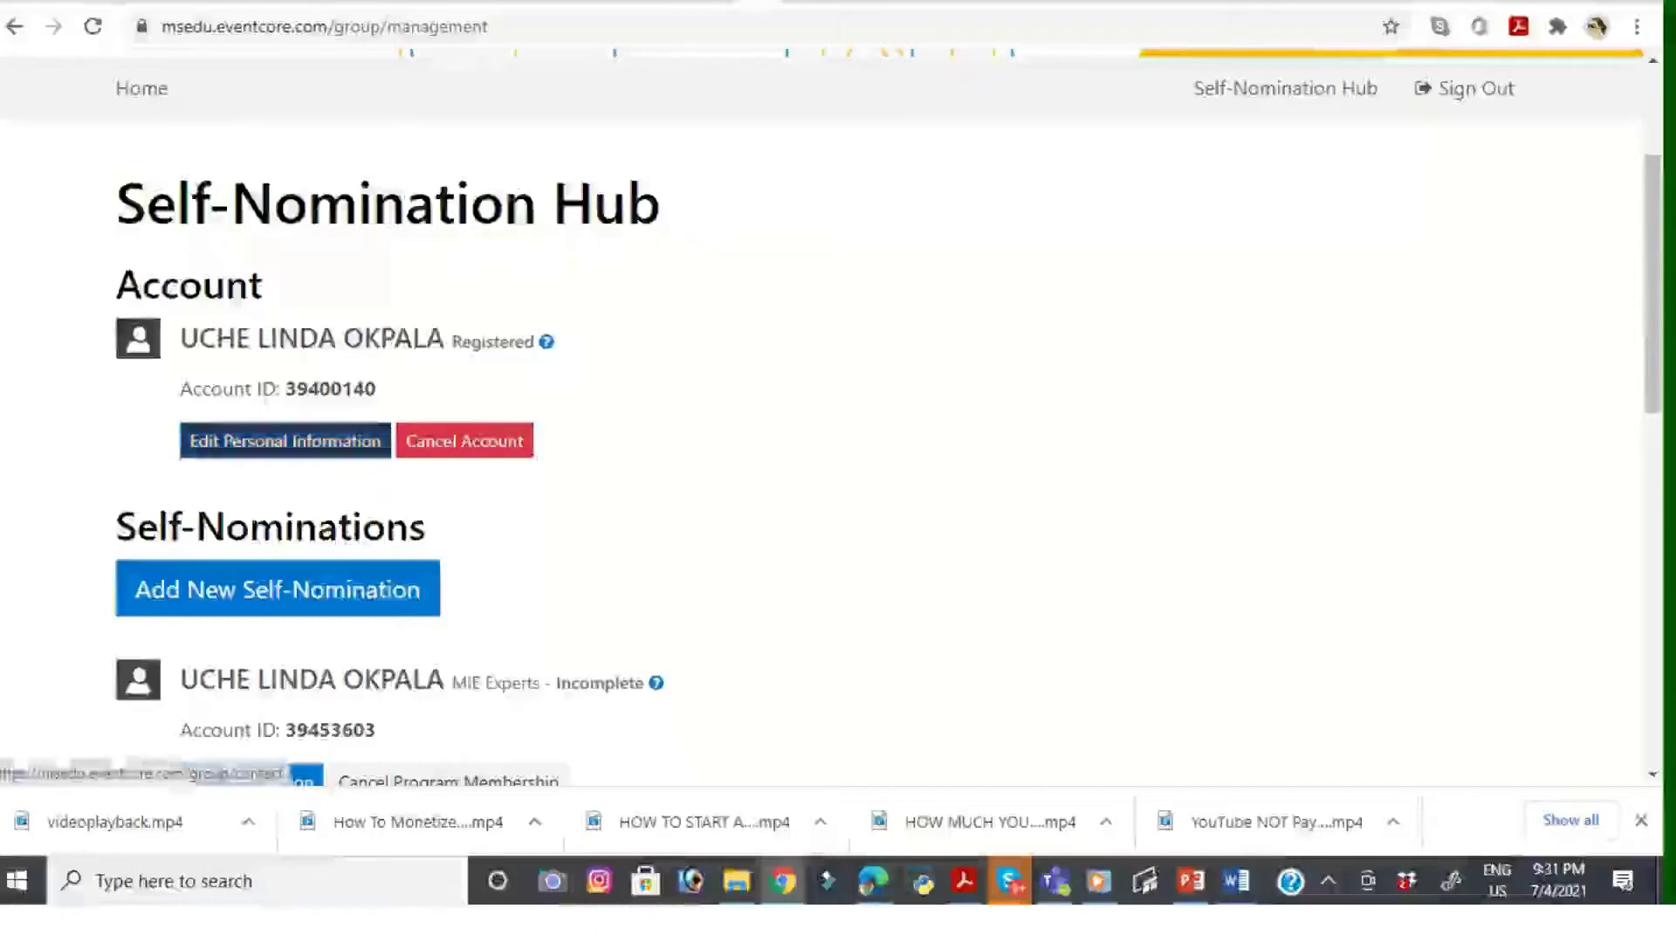
left_click(285, 440)
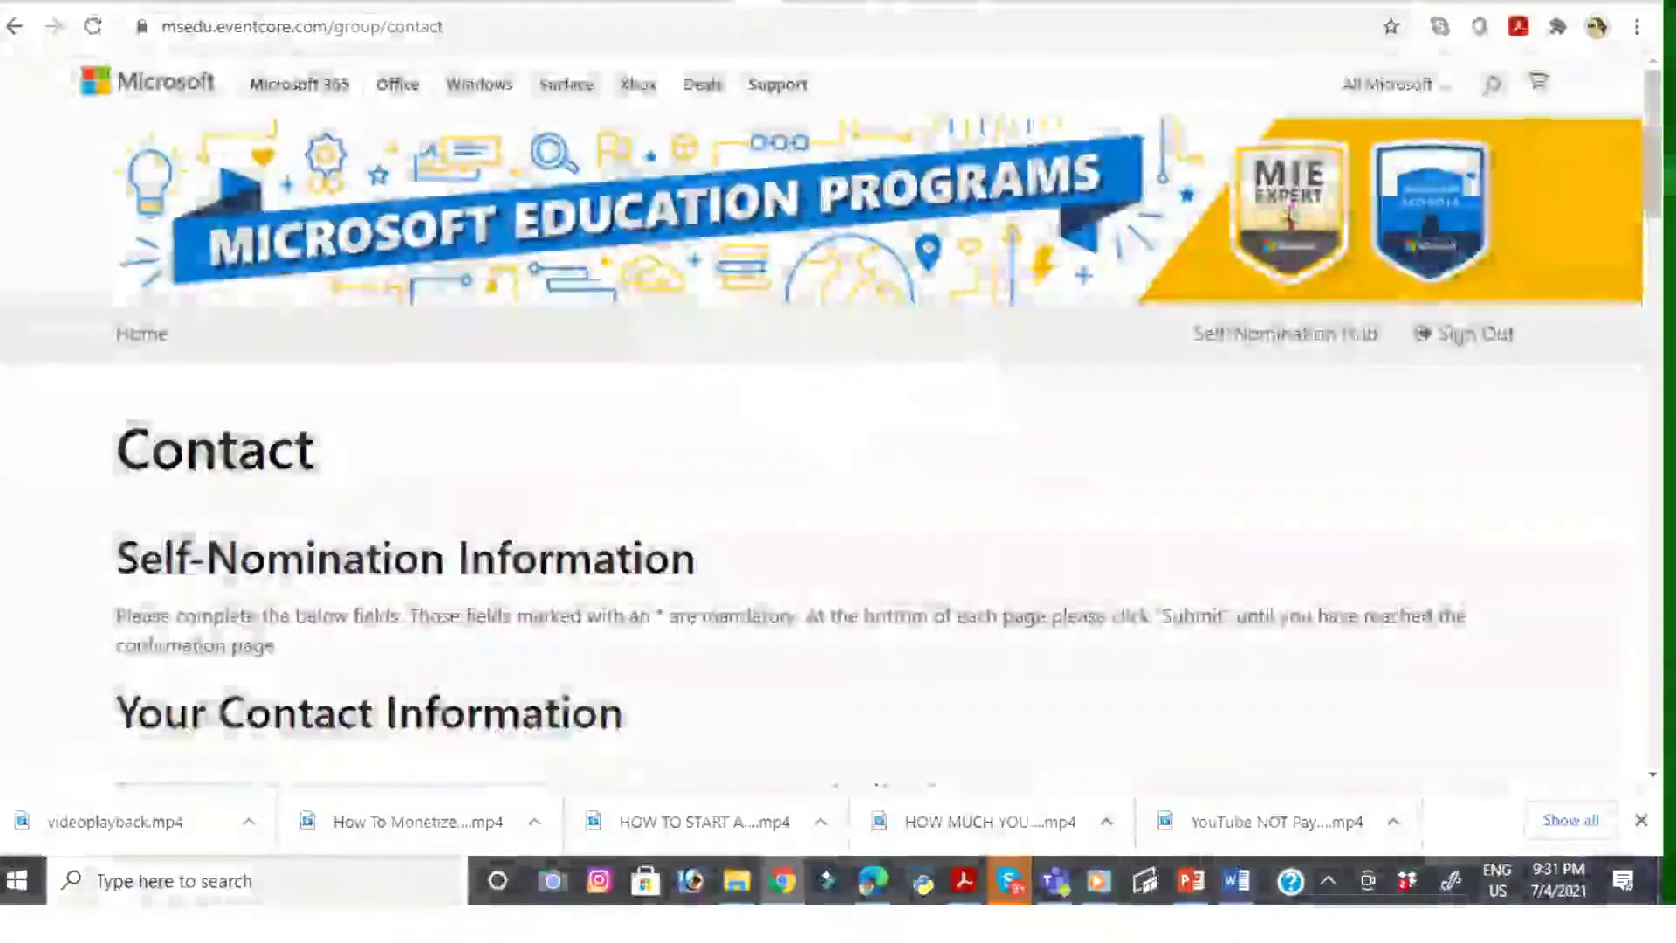
Step: Review the contact, home address, school and current role details, and save and submit the contact form
scroll(838, 437, "down", 1)
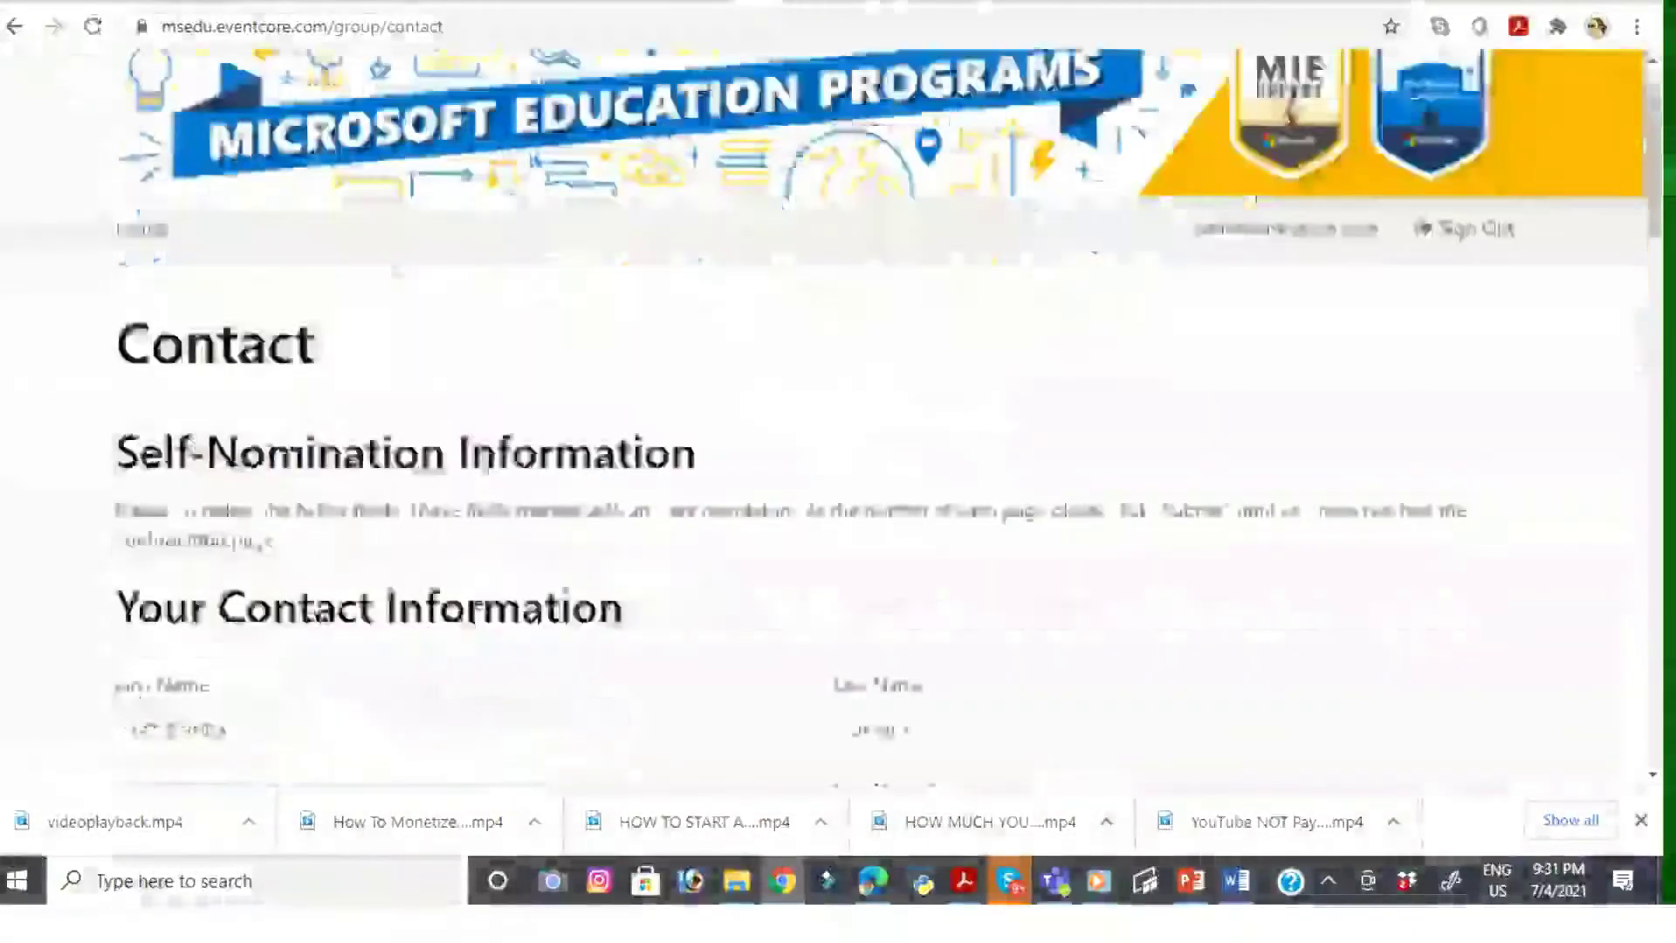
scroll(838, 437, "down", 3)
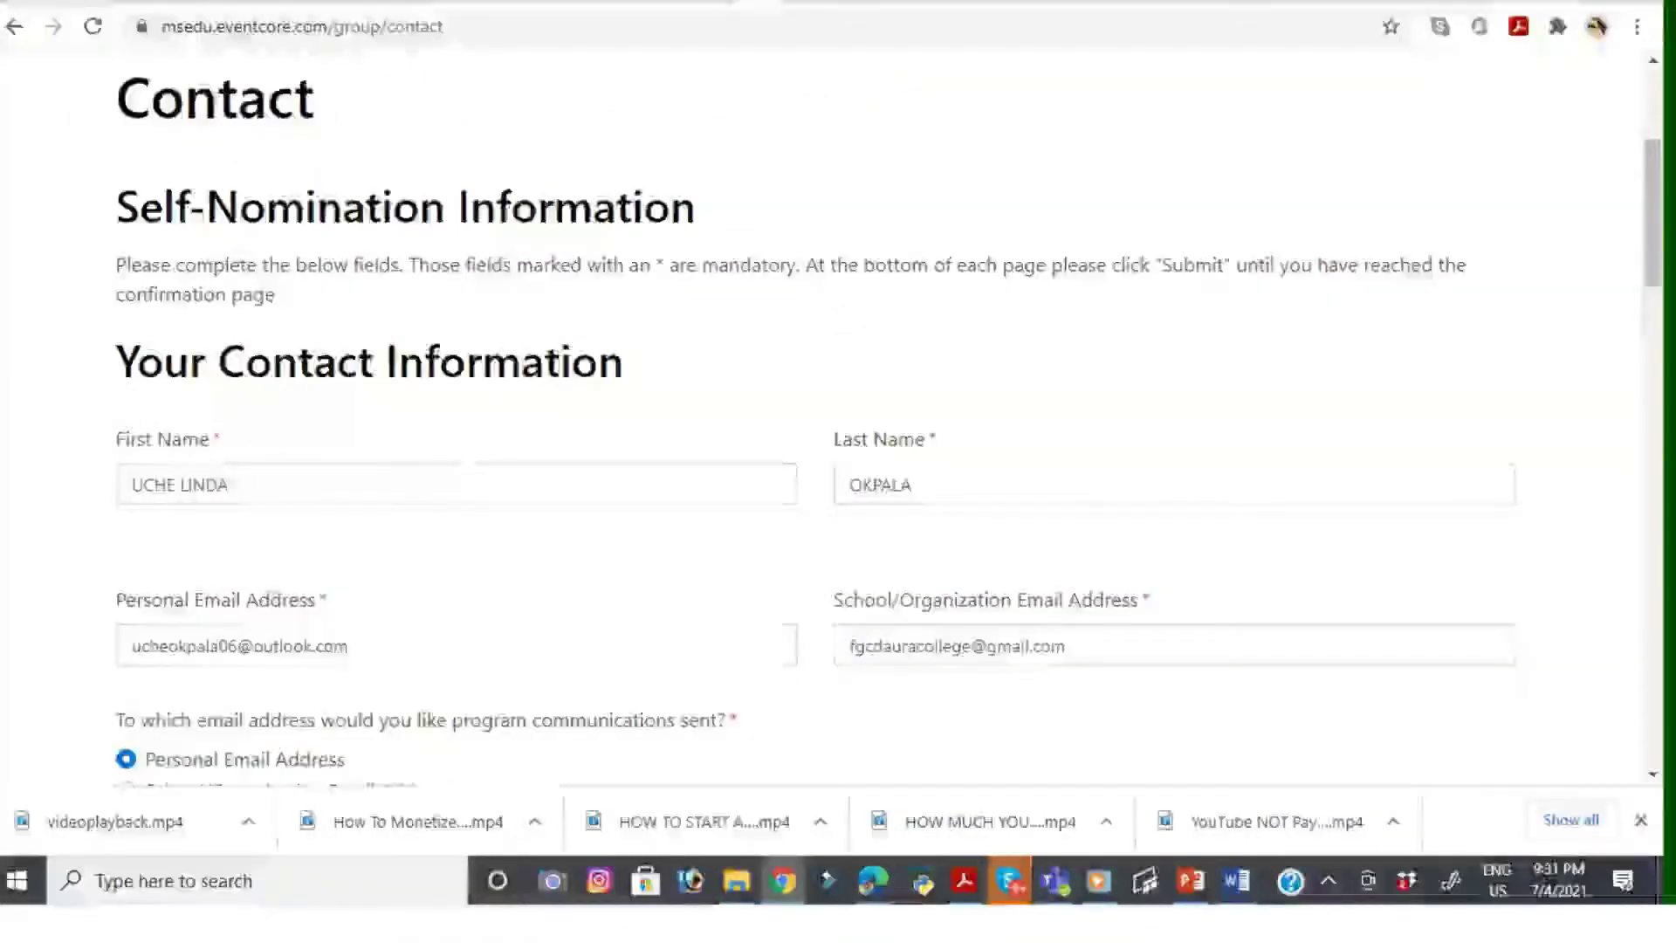
scroll(838, 419, "down", 3)
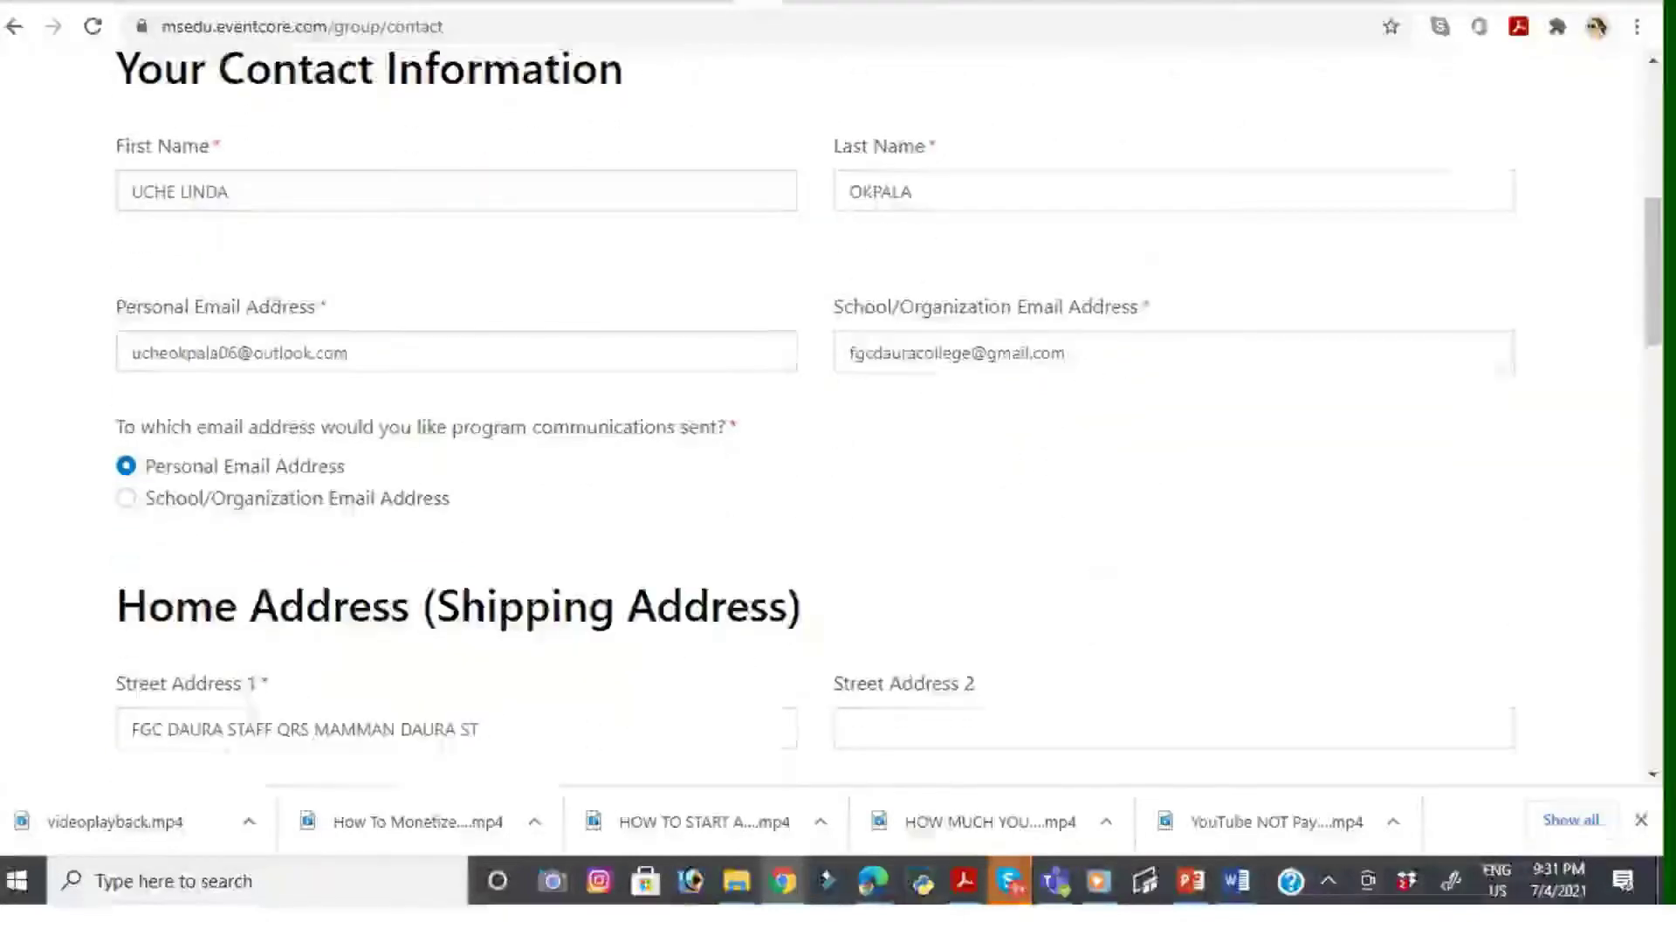
scroll(838, 419, "down", 3)
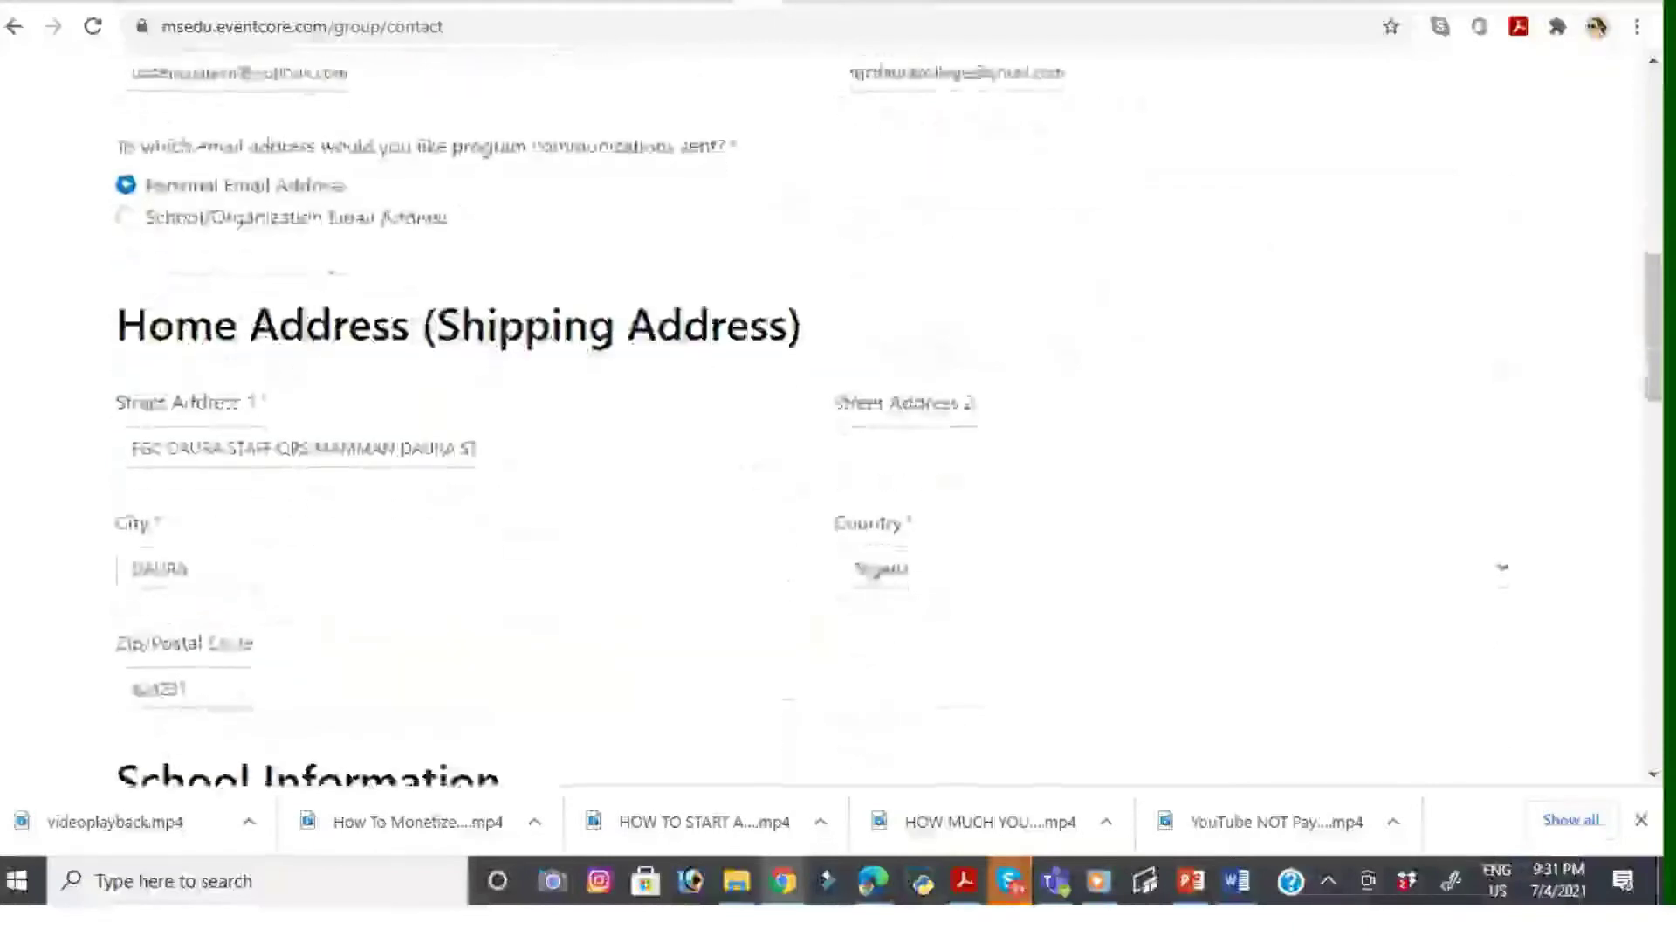
scroll(838, 419, "down", 3)
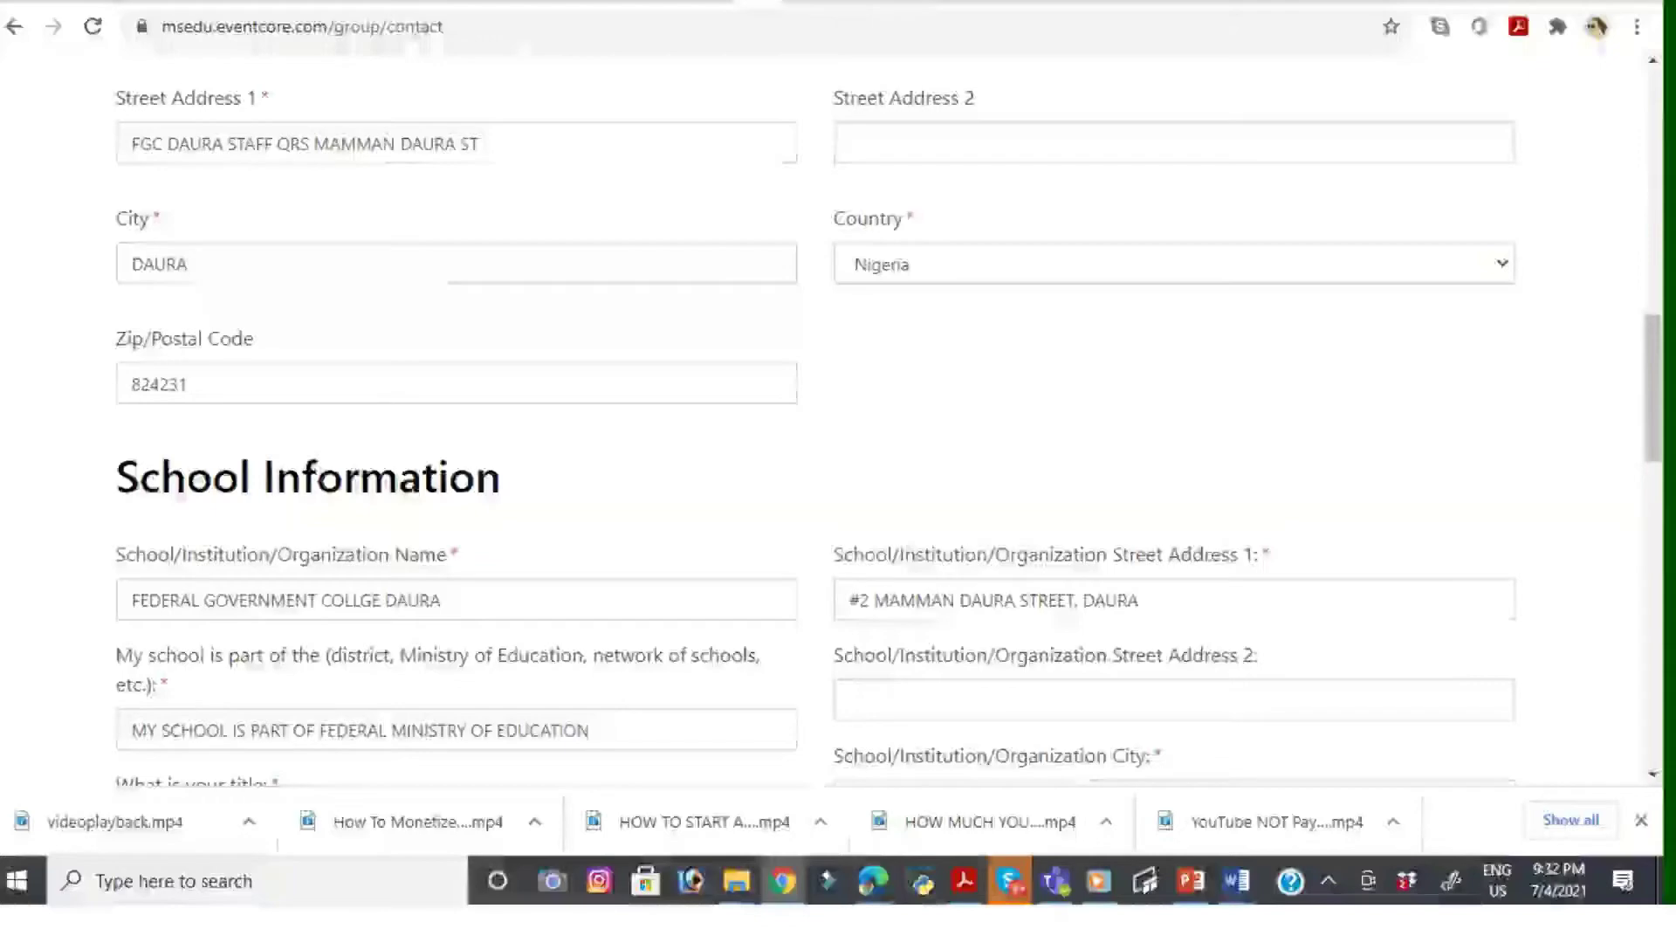
scroll(817, 437, "down", 3)
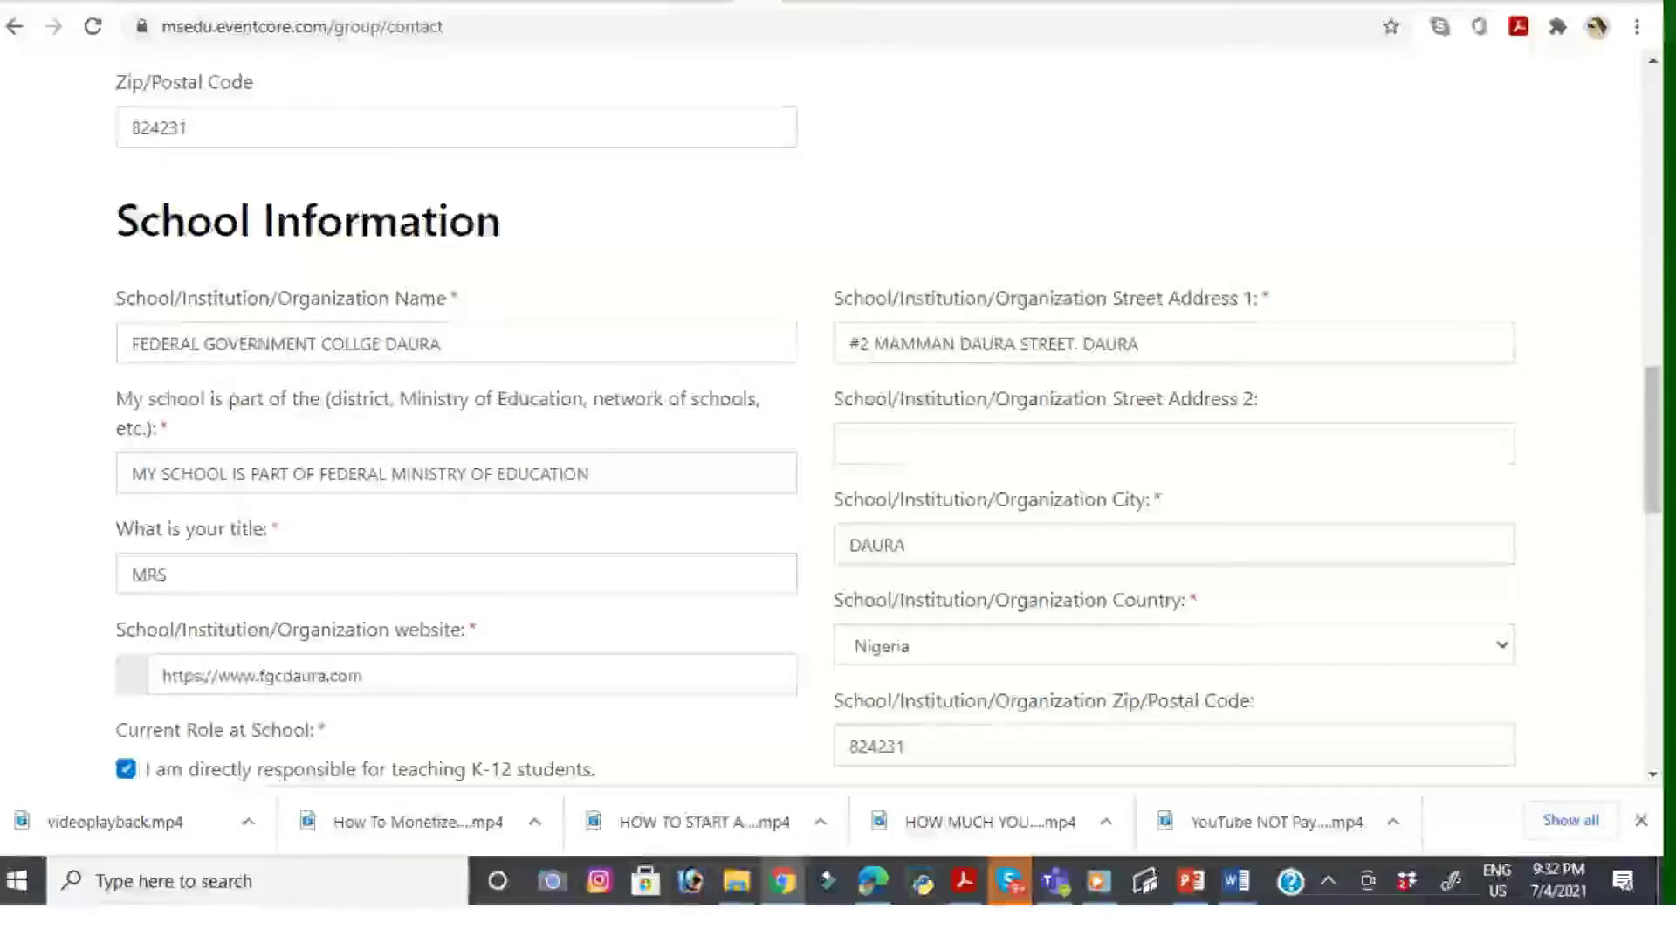
scroll(817, 436, "down", 3)
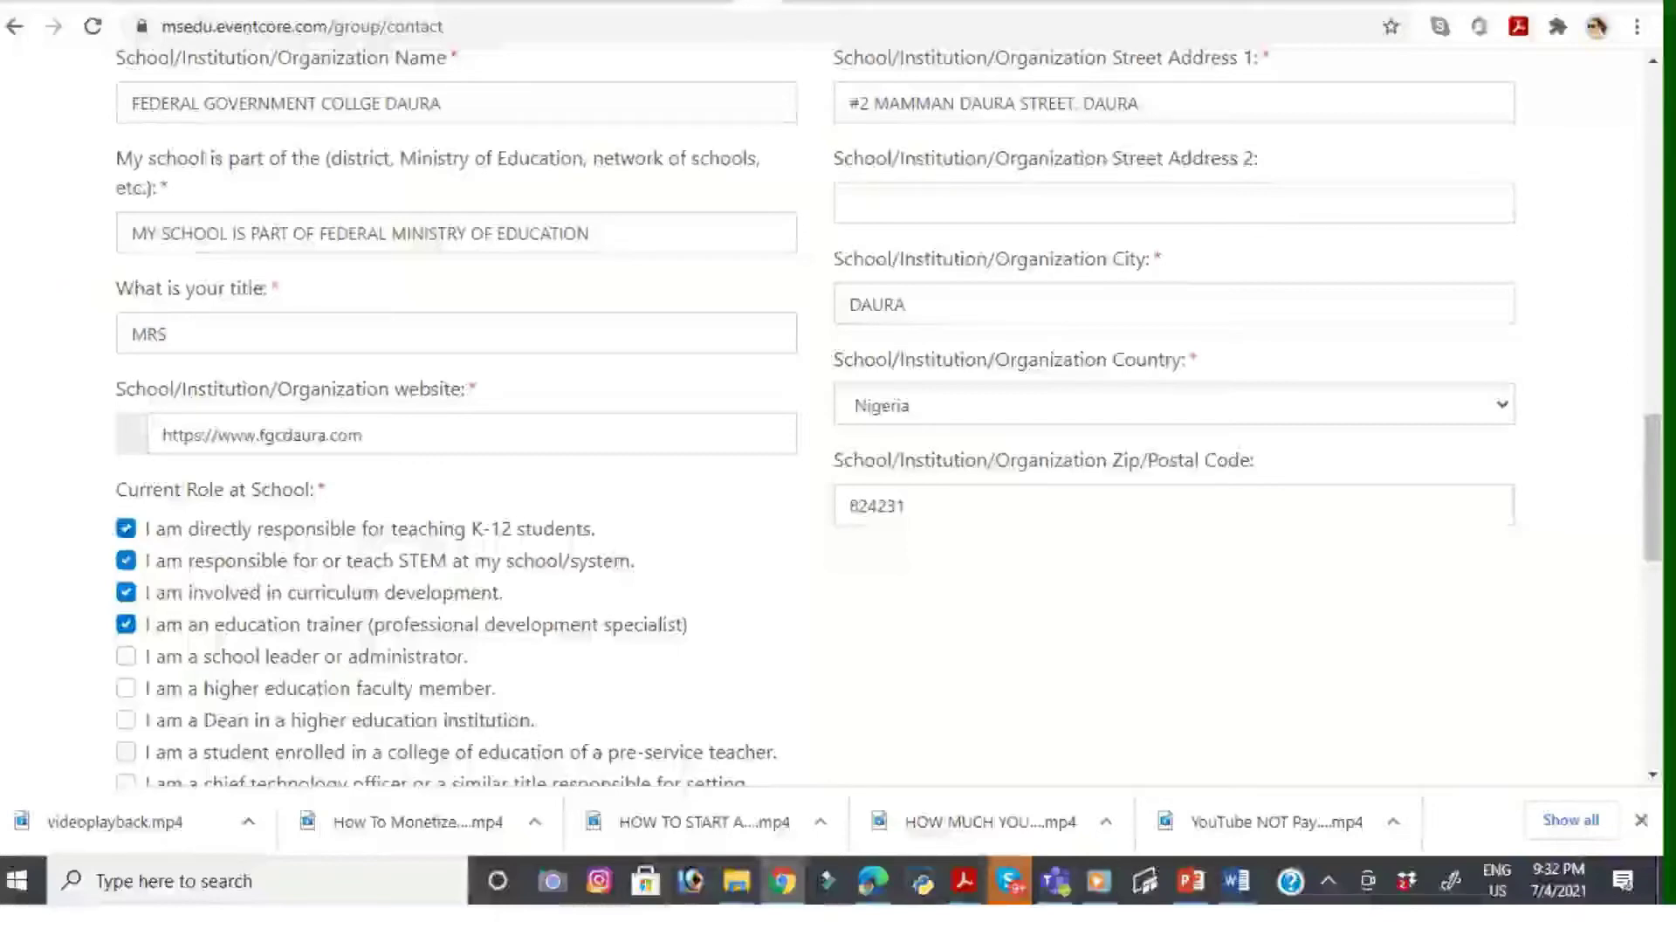
scroll(818, 436, "down", 6)
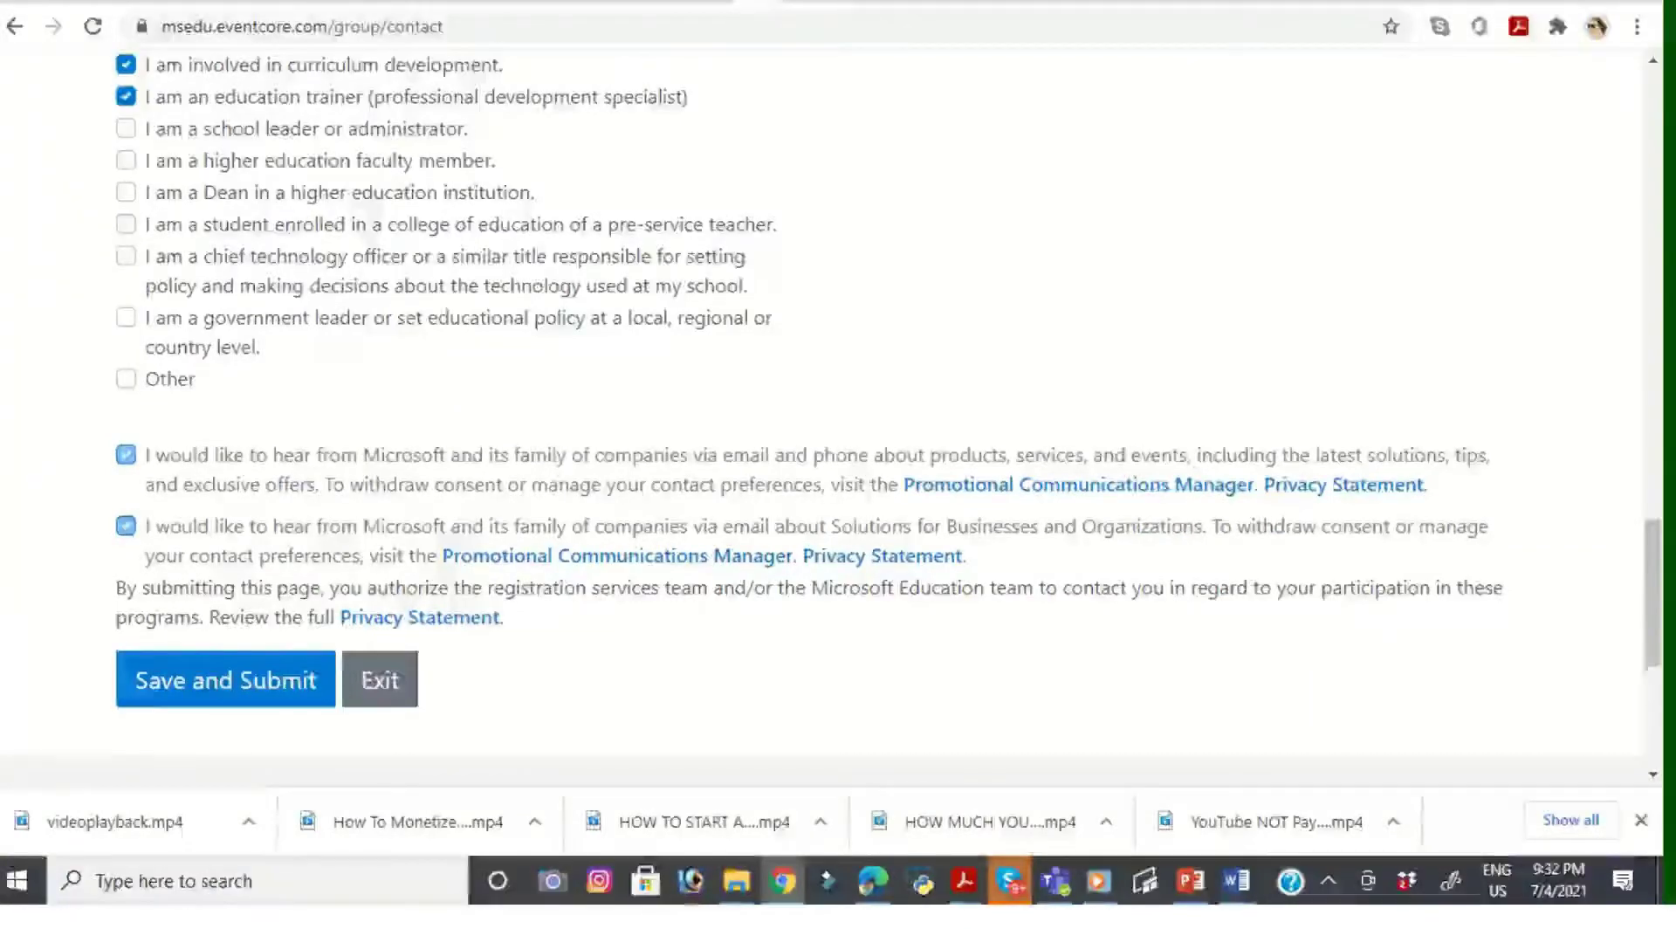
left_click(225, 679)
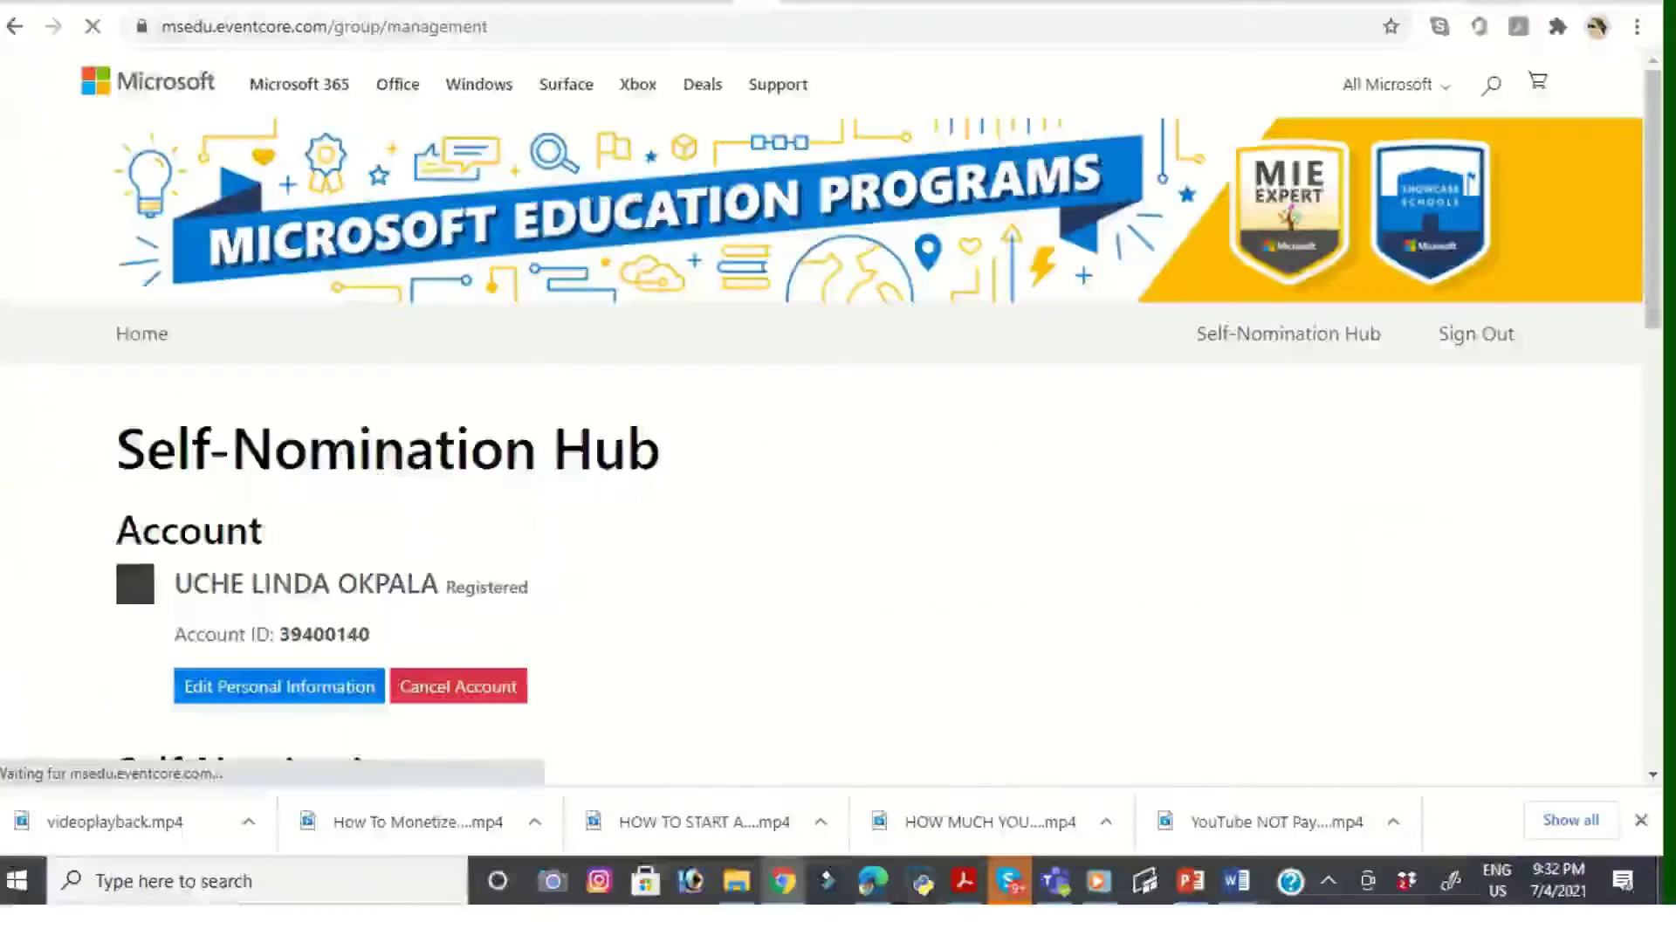
Step: Open the incomplete MIE Experts self-nomination for editing
scroll(831, 417, "down", 5)
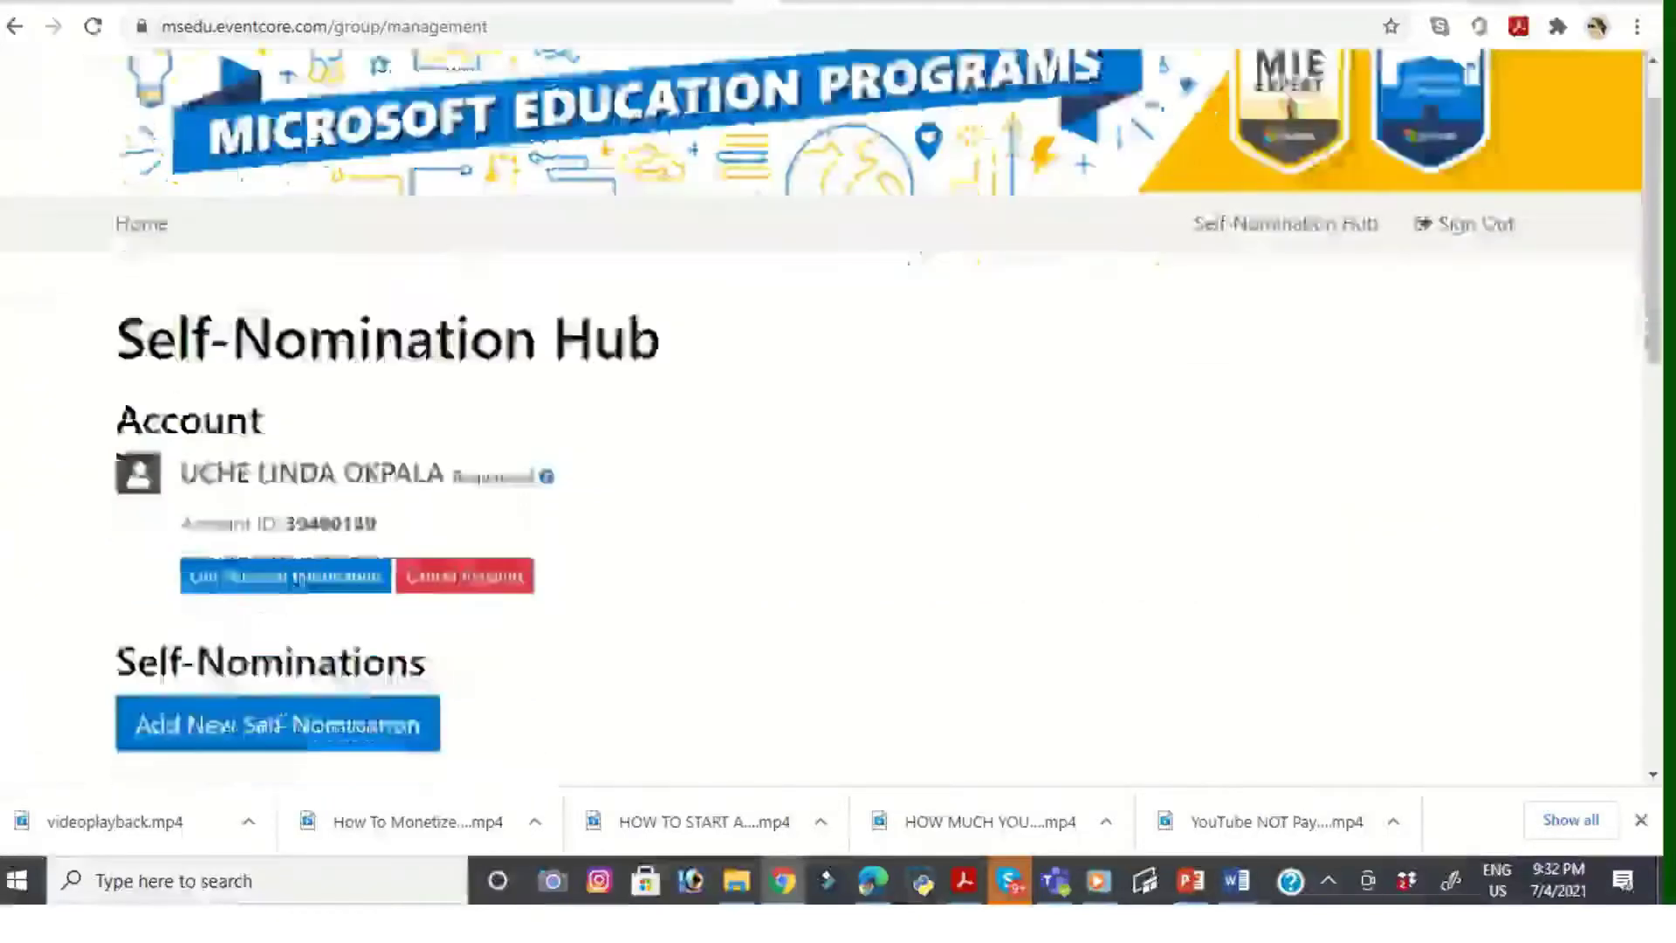
scroll(888, 410, "down", 1)
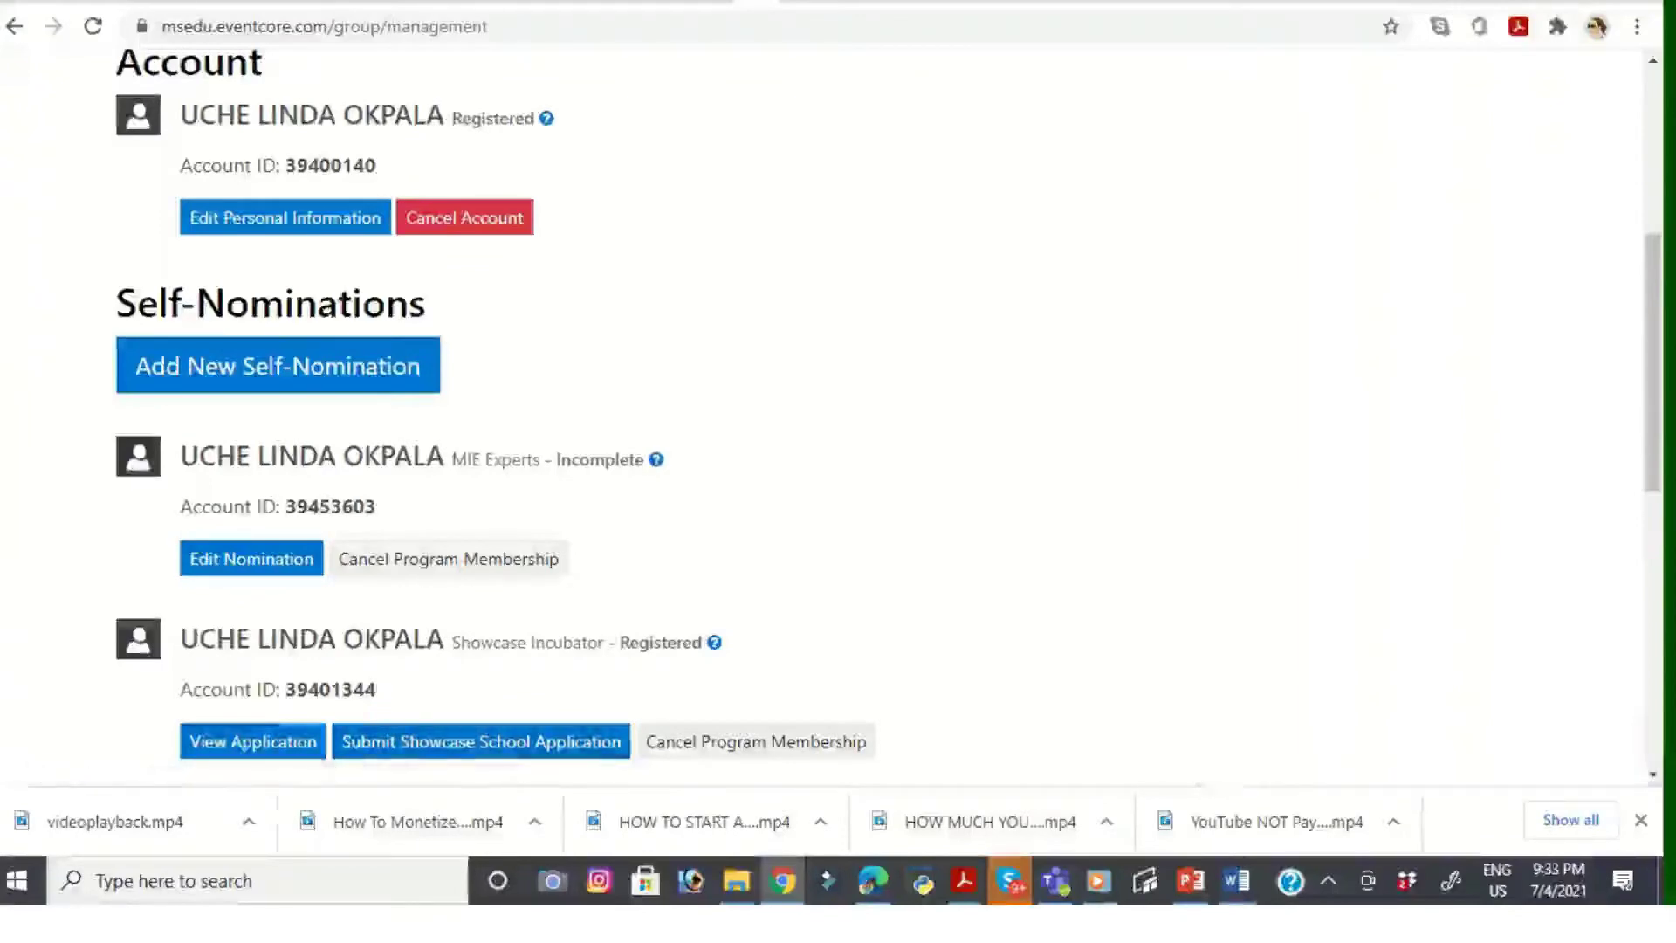
scroll(873, 419, "down", 2)
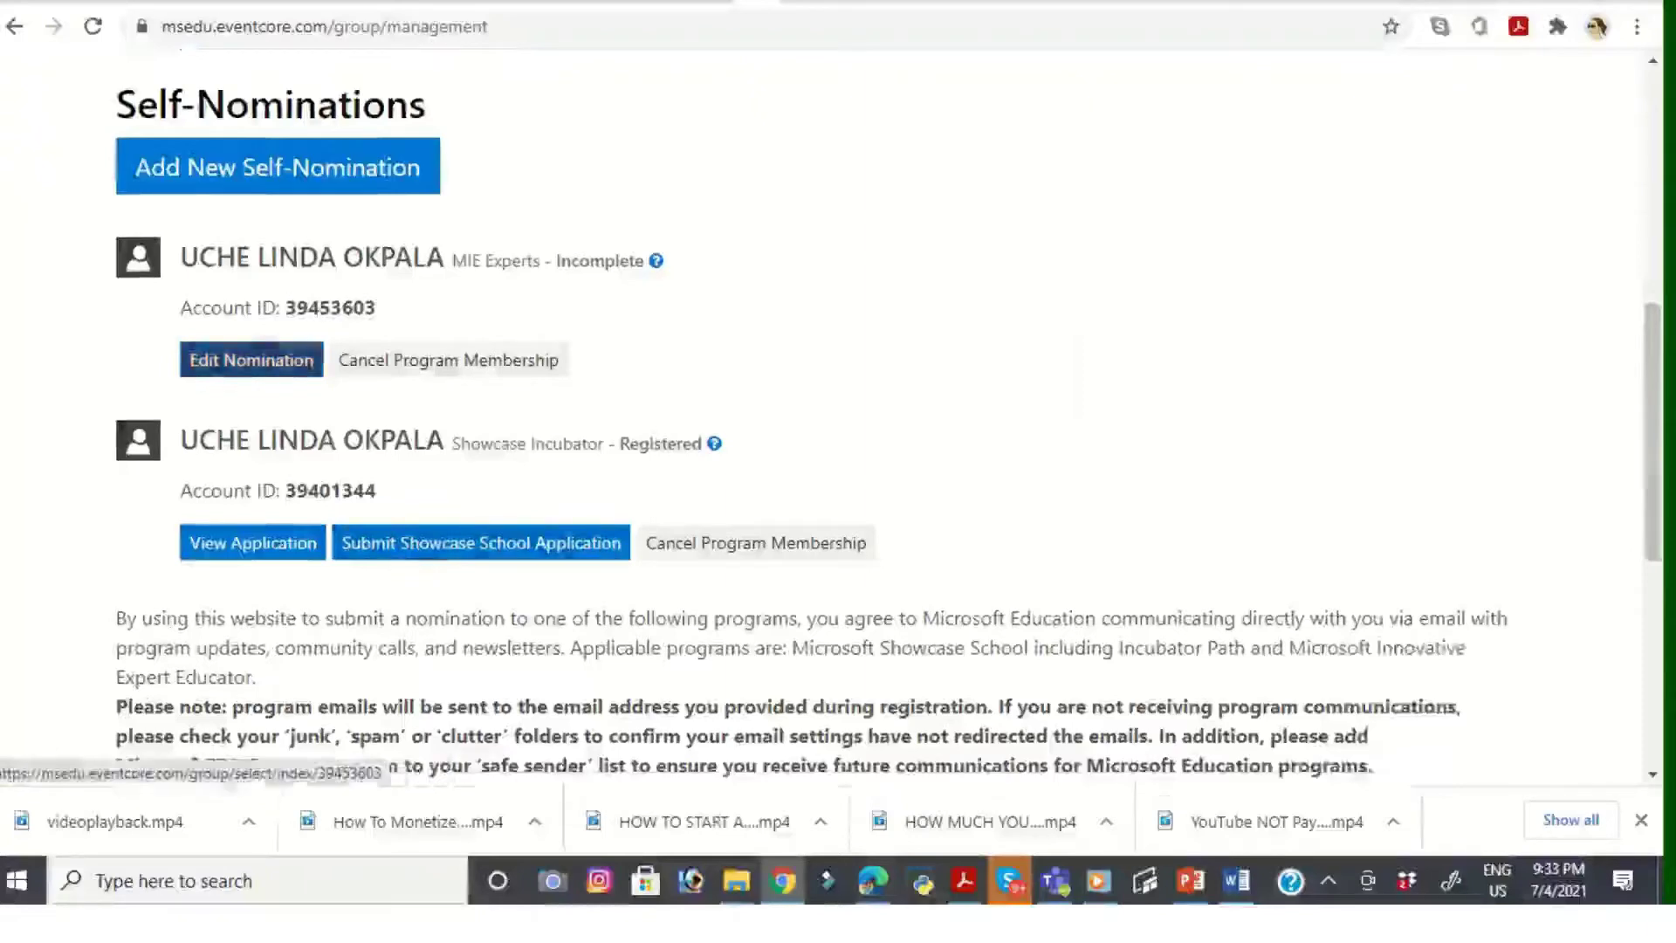
left_click(251, 360)
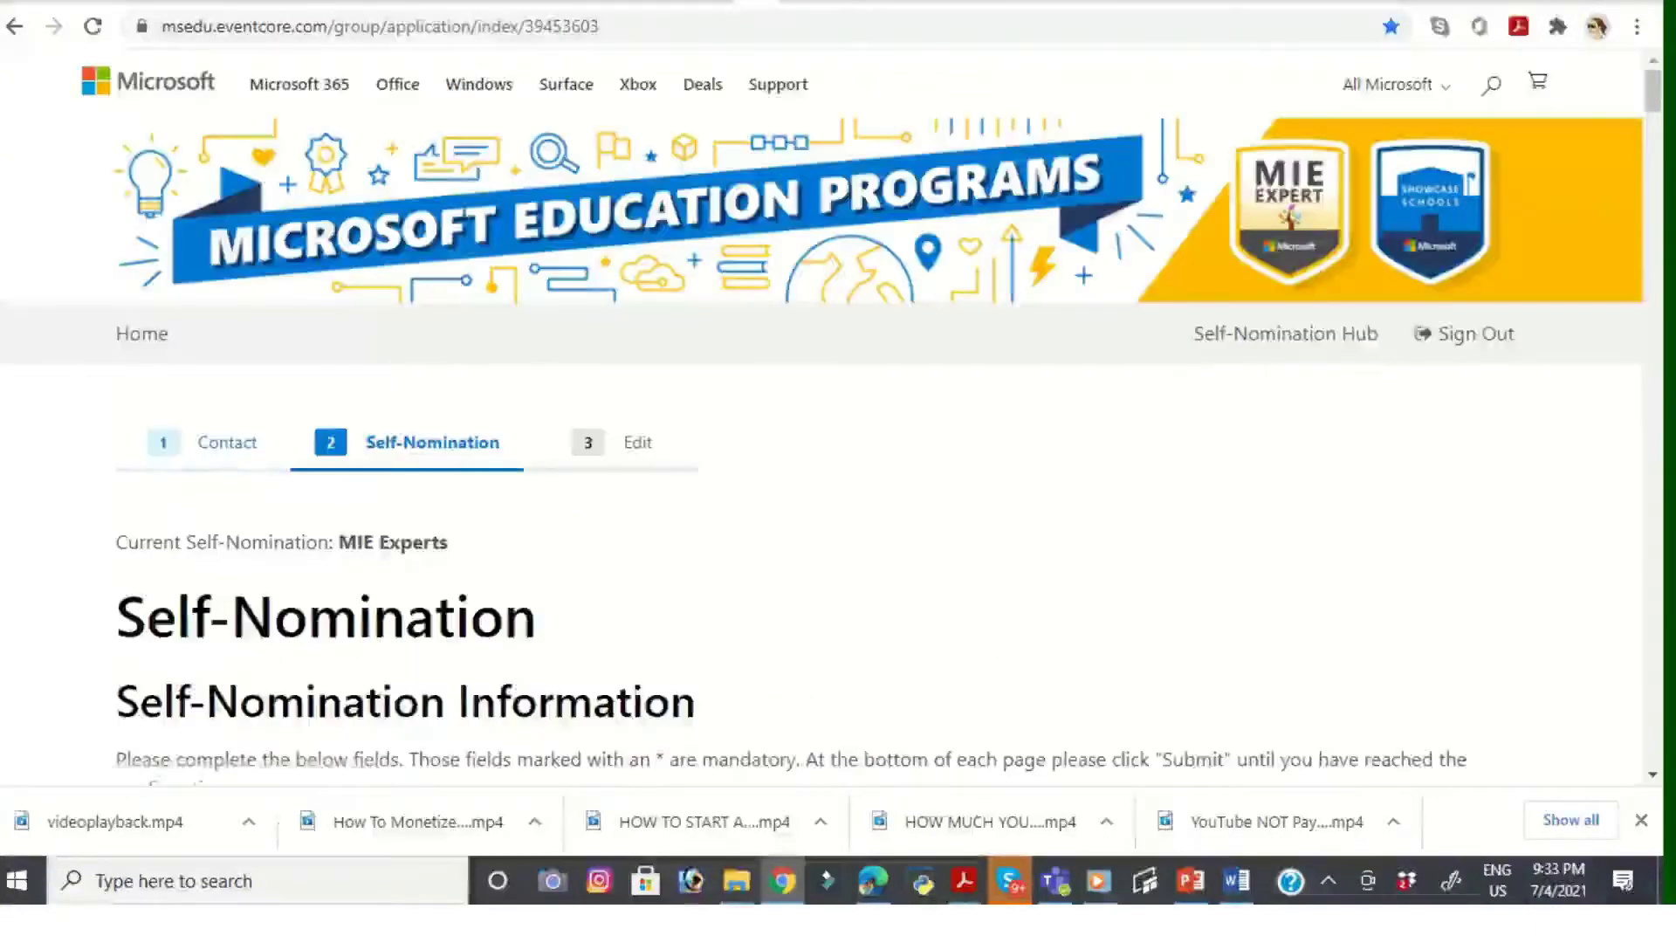
Step: Examine the nomination form's answers on school status, incubator school name, age ranges taught and subjects taught
scroll(838, 419, "down", 5)
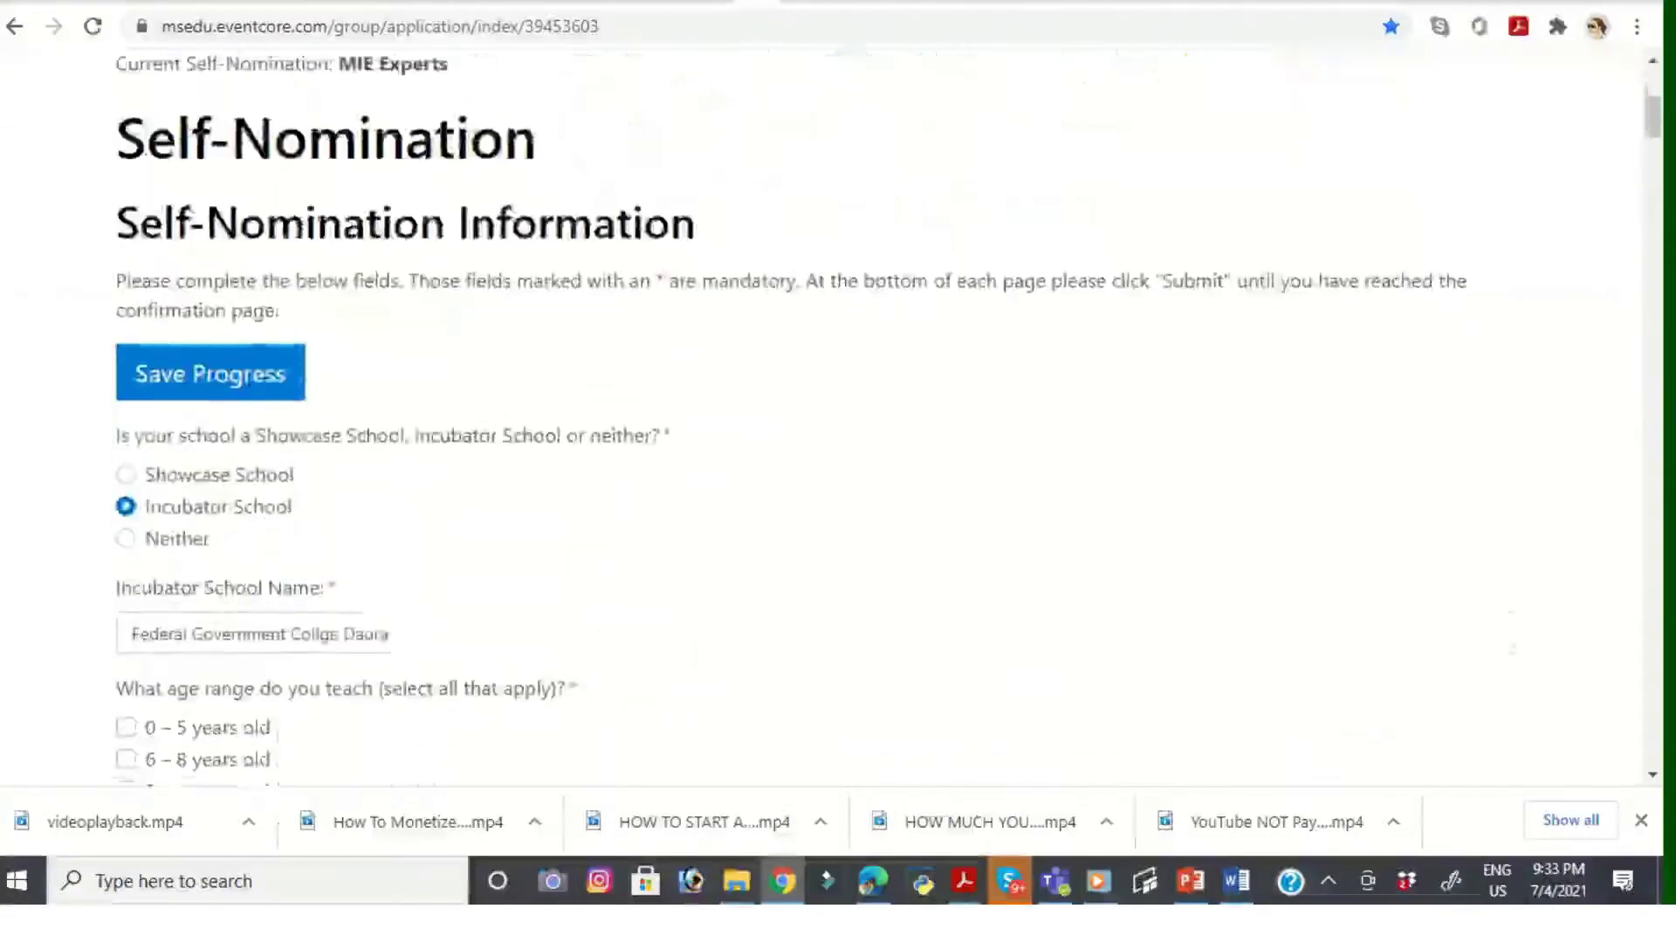
scroll(838, 419, "down", 1)
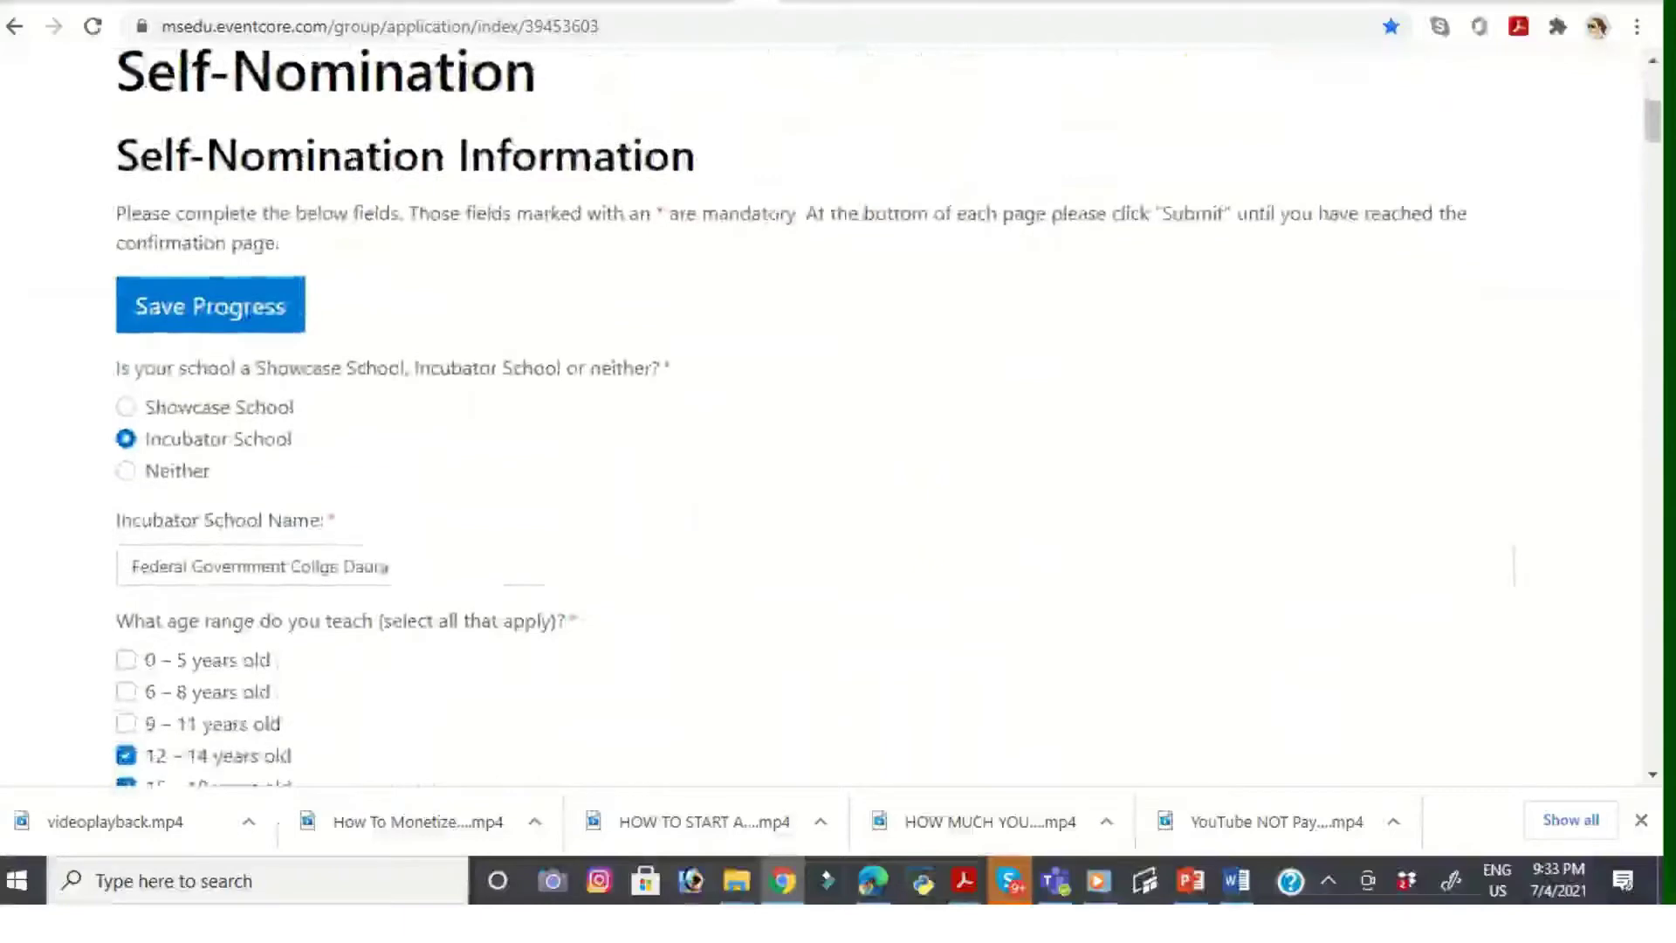
scroll(838, 419, "up", 2)
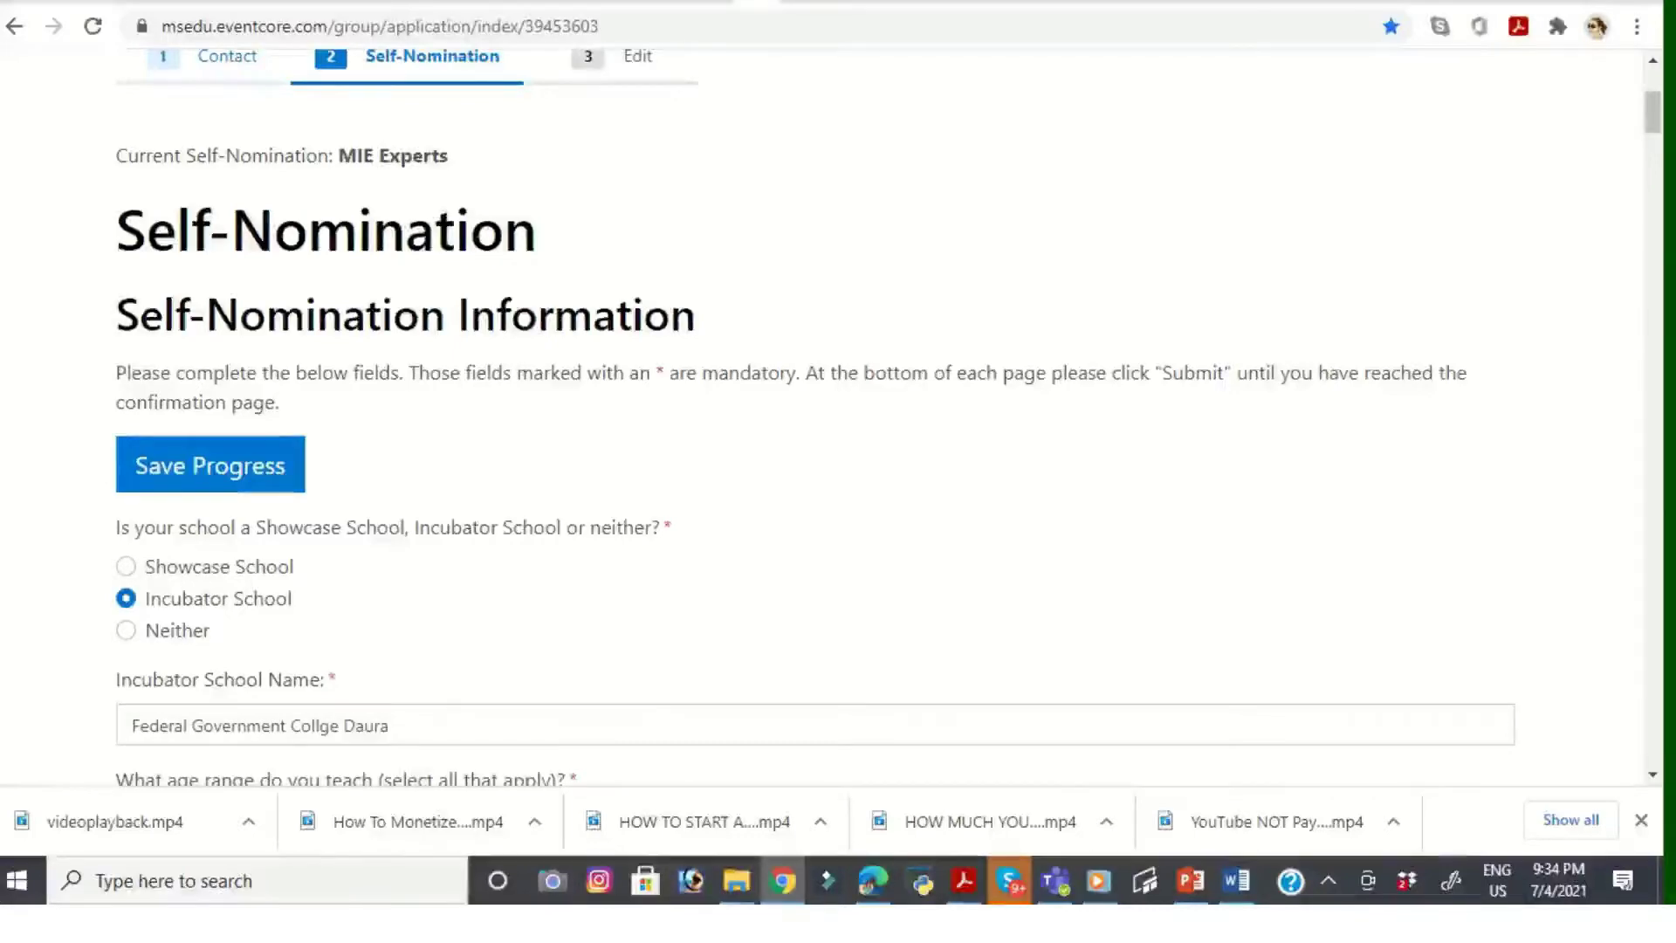
scroll(838, 419, "down", 2)
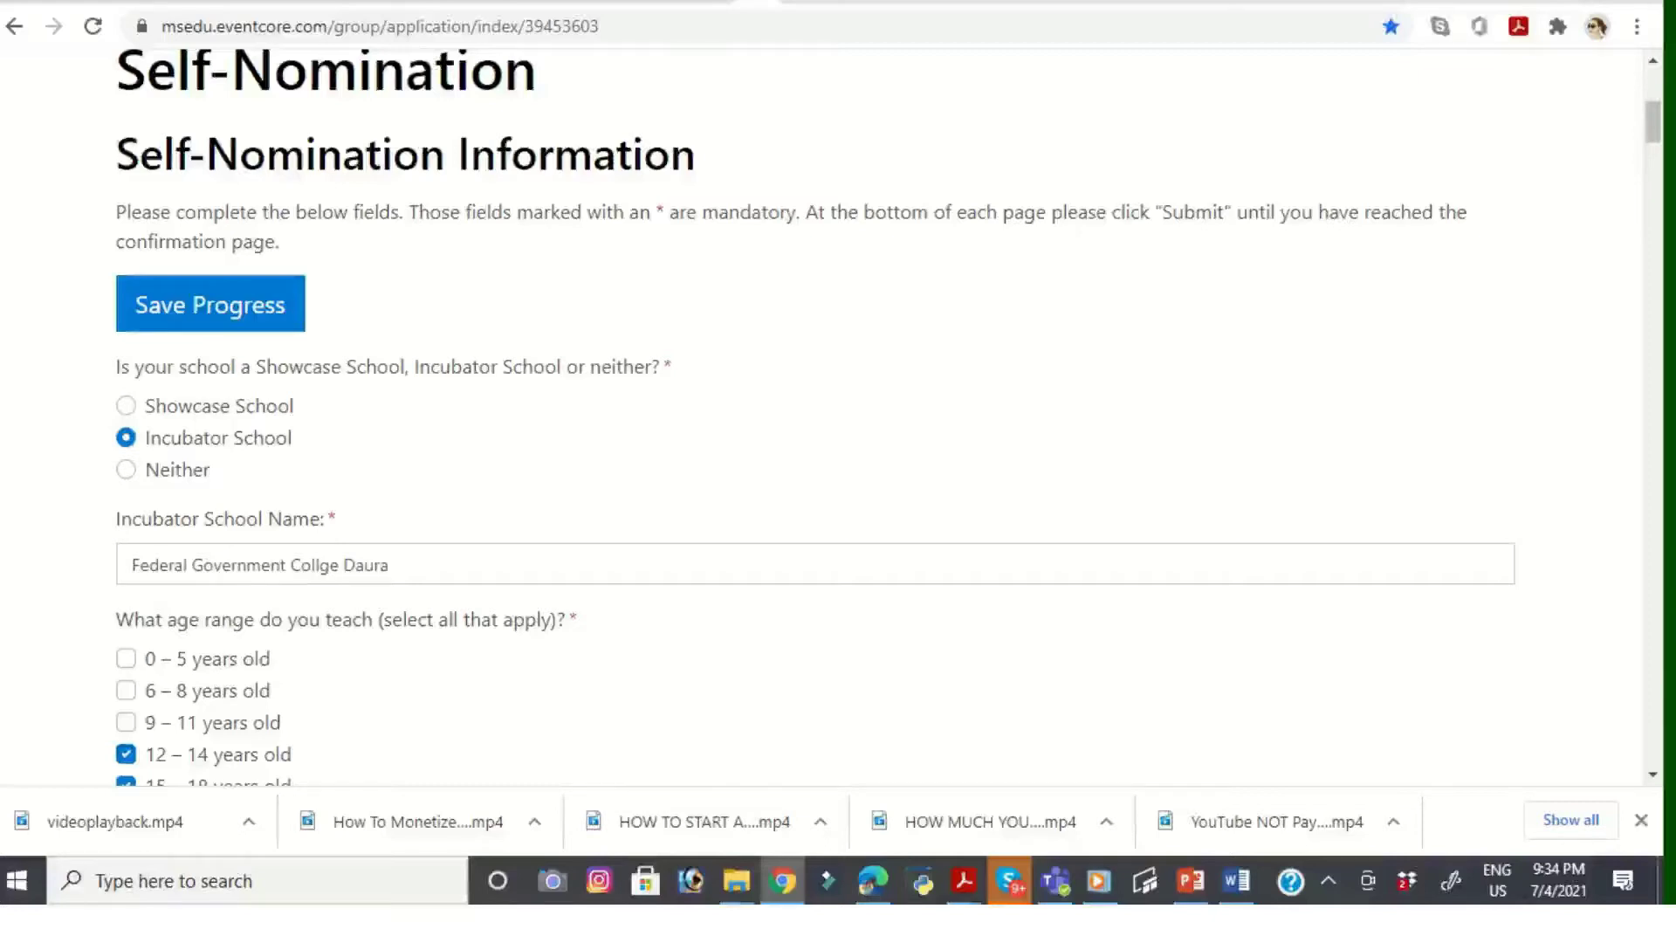
left_click(390, 564)
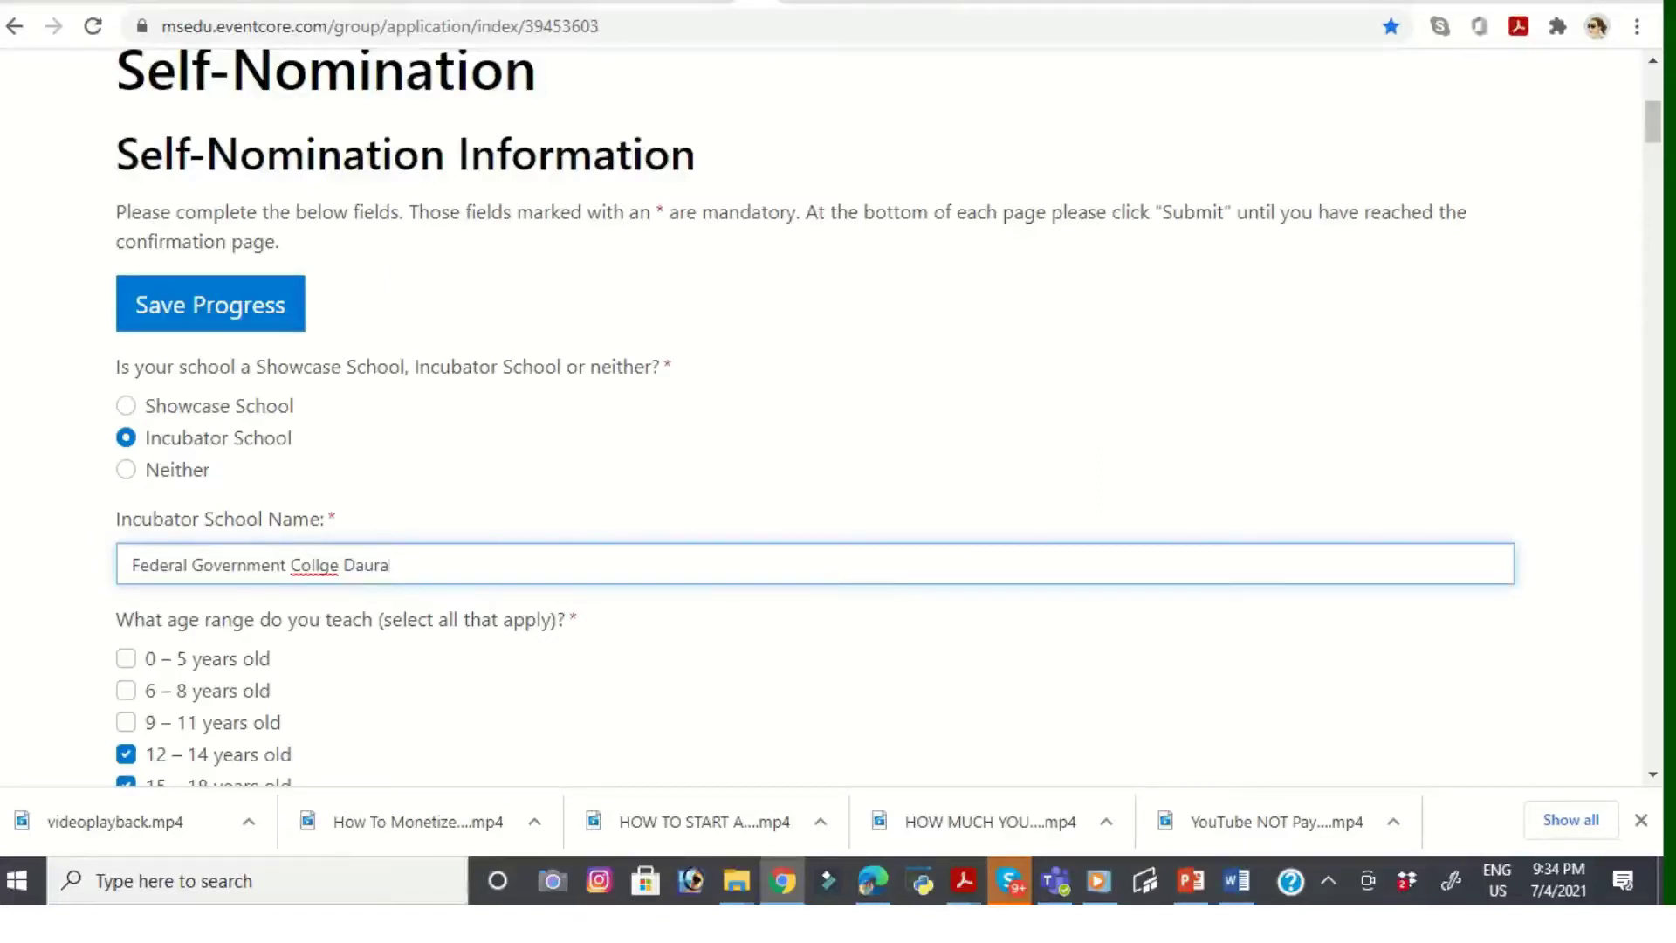
scroll(838, 419, "down", 4)
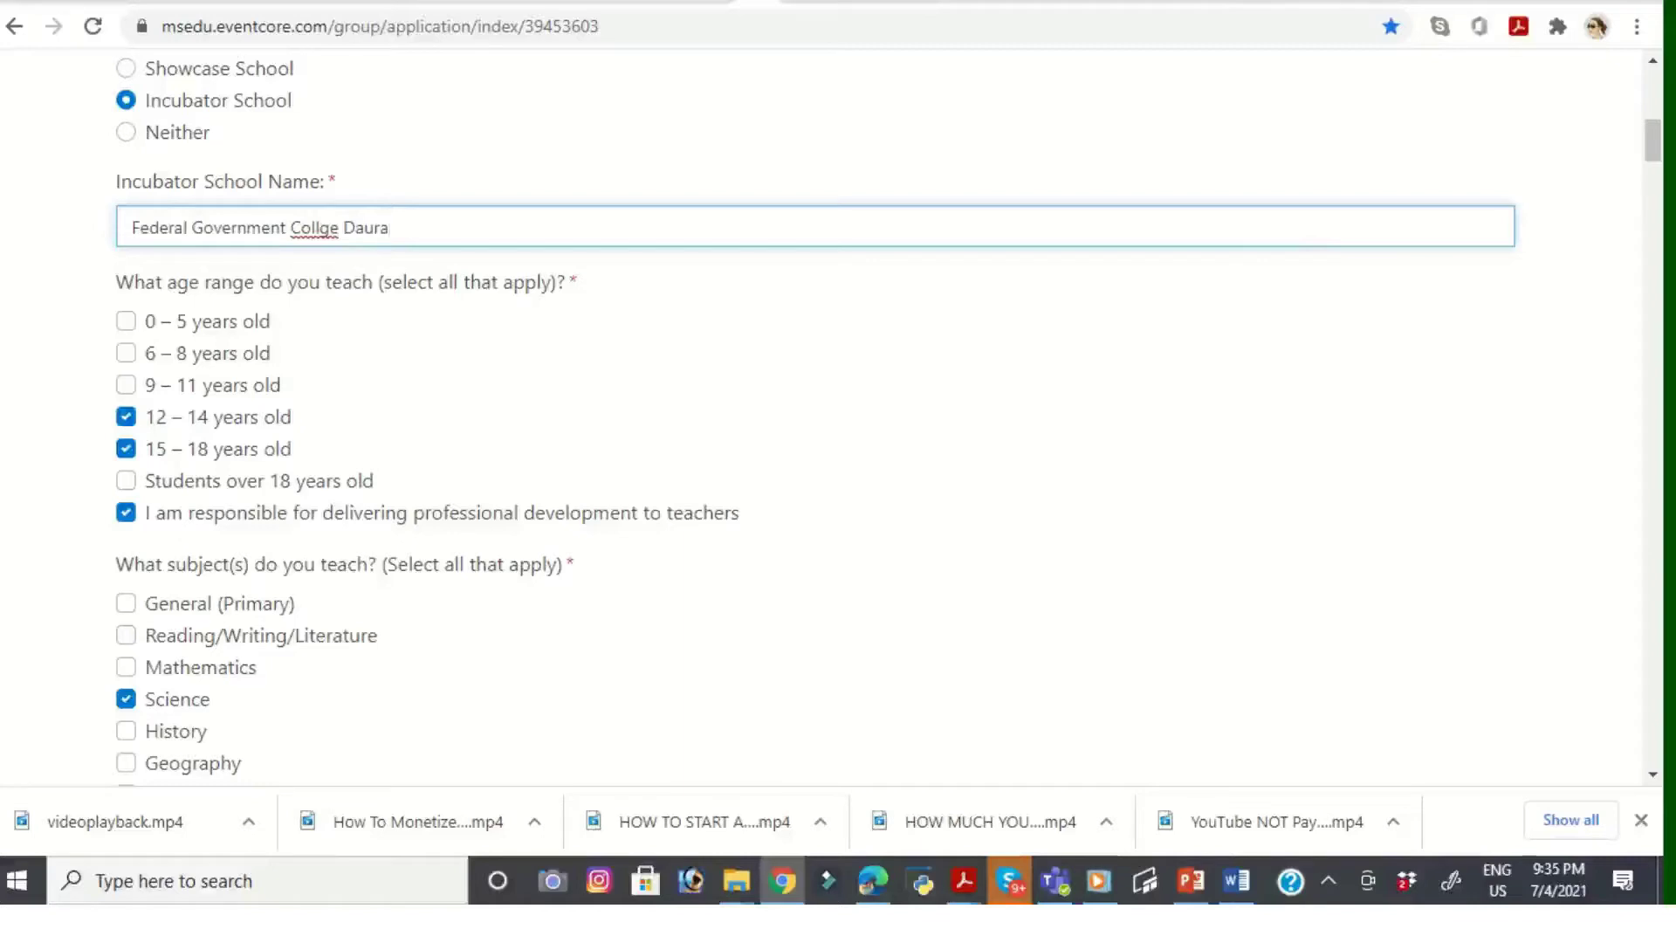
scroll(838, 419, "down", 4)
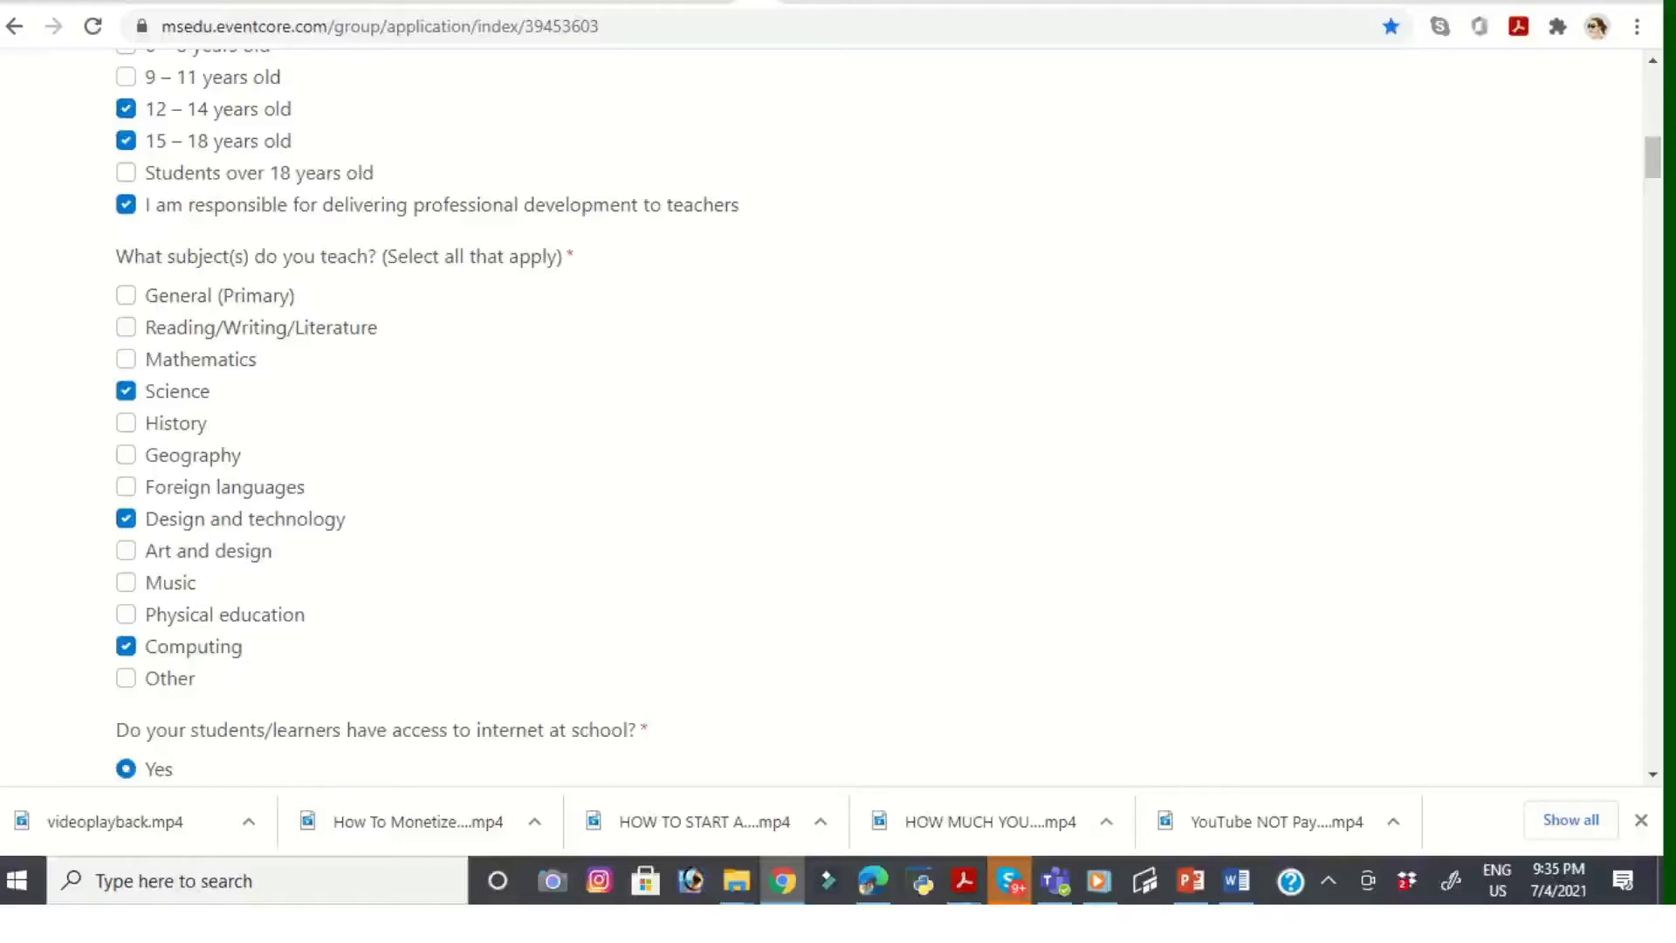
Step: Examine the answers on student internet access, learning technology, social handle URLs, Twitter followers and regularly used tools, including the Other URL field
scroll(838, 419, "down", 3)
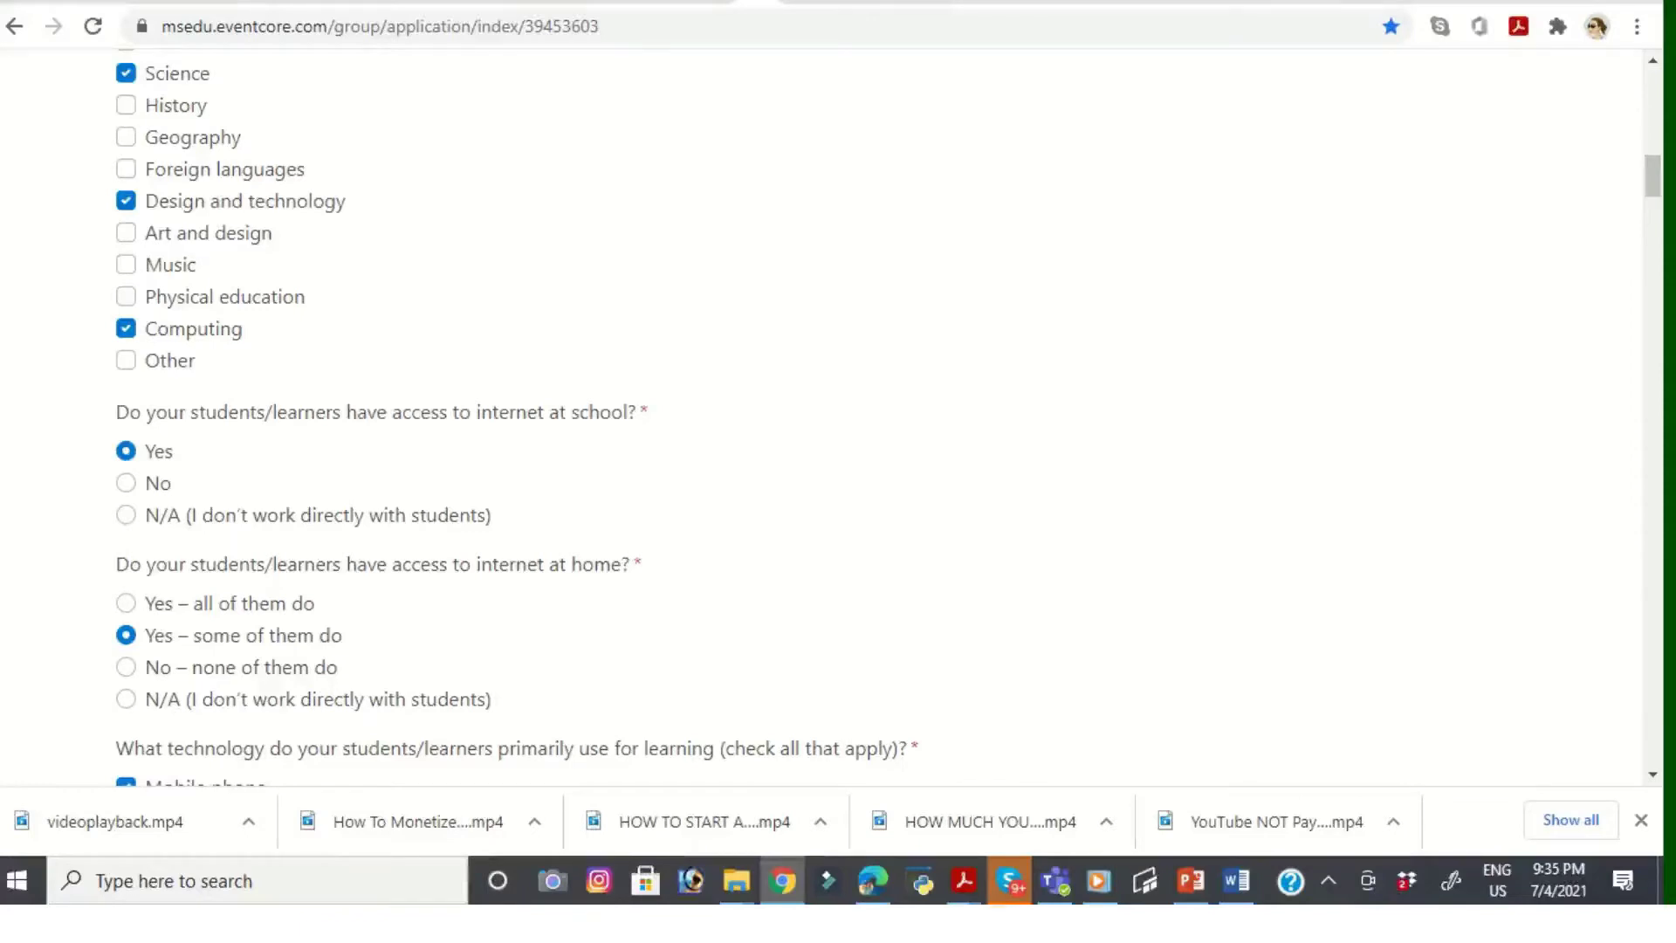
scroll(838, 420, "down", 3)
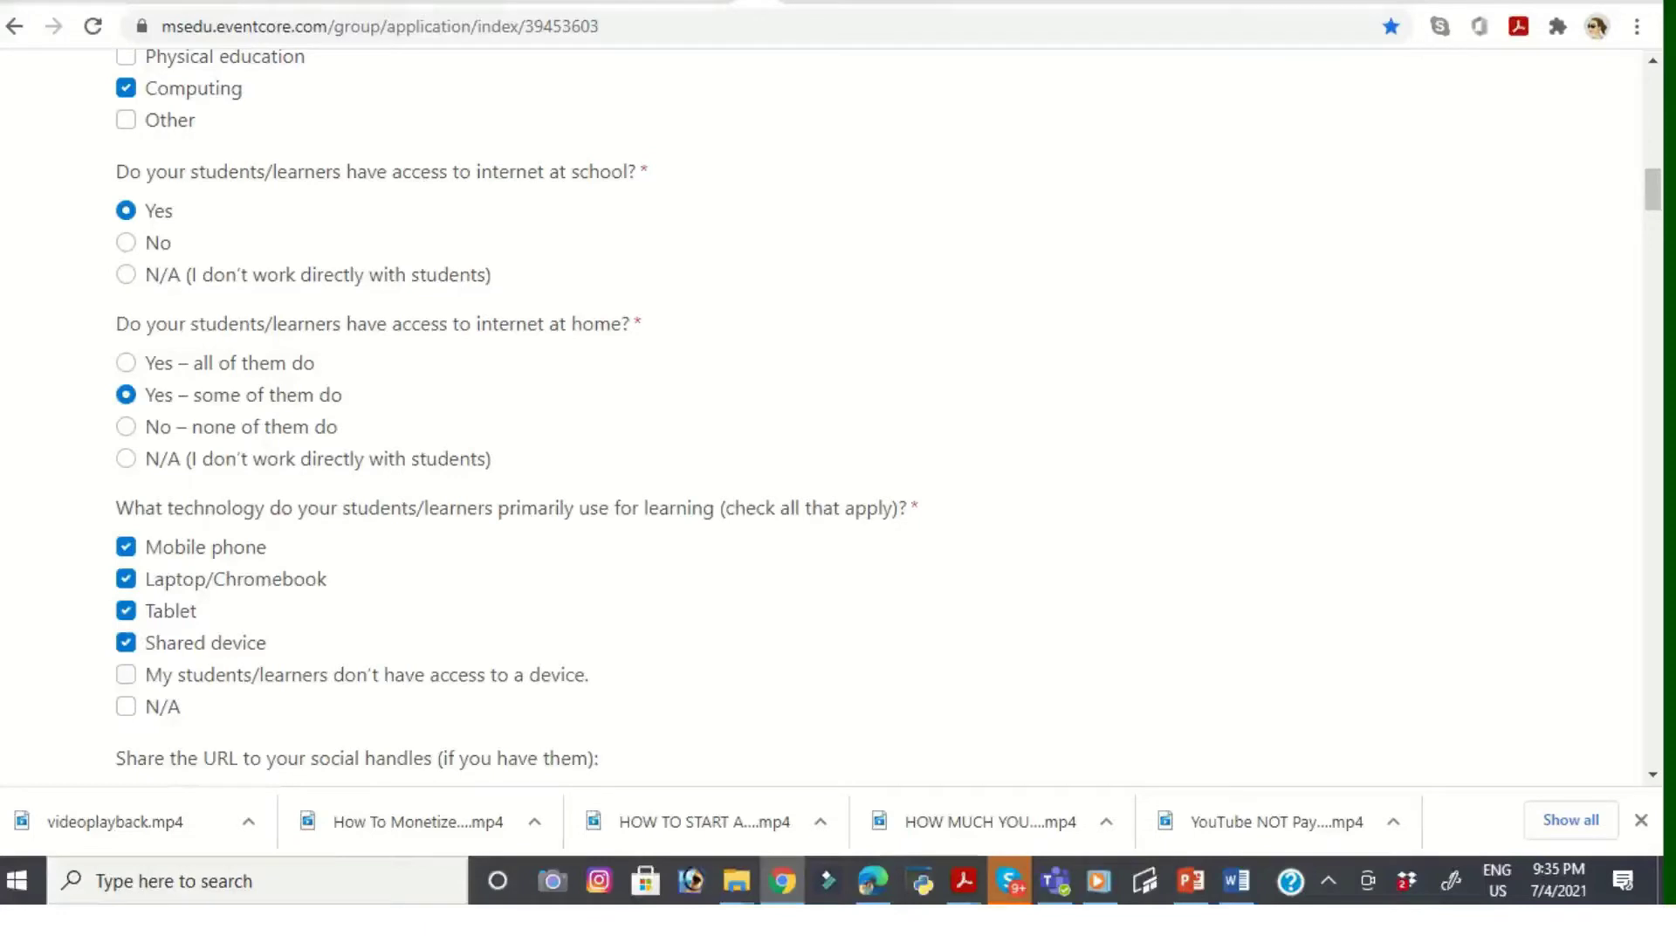
scroll(888, 427, "down", 3)
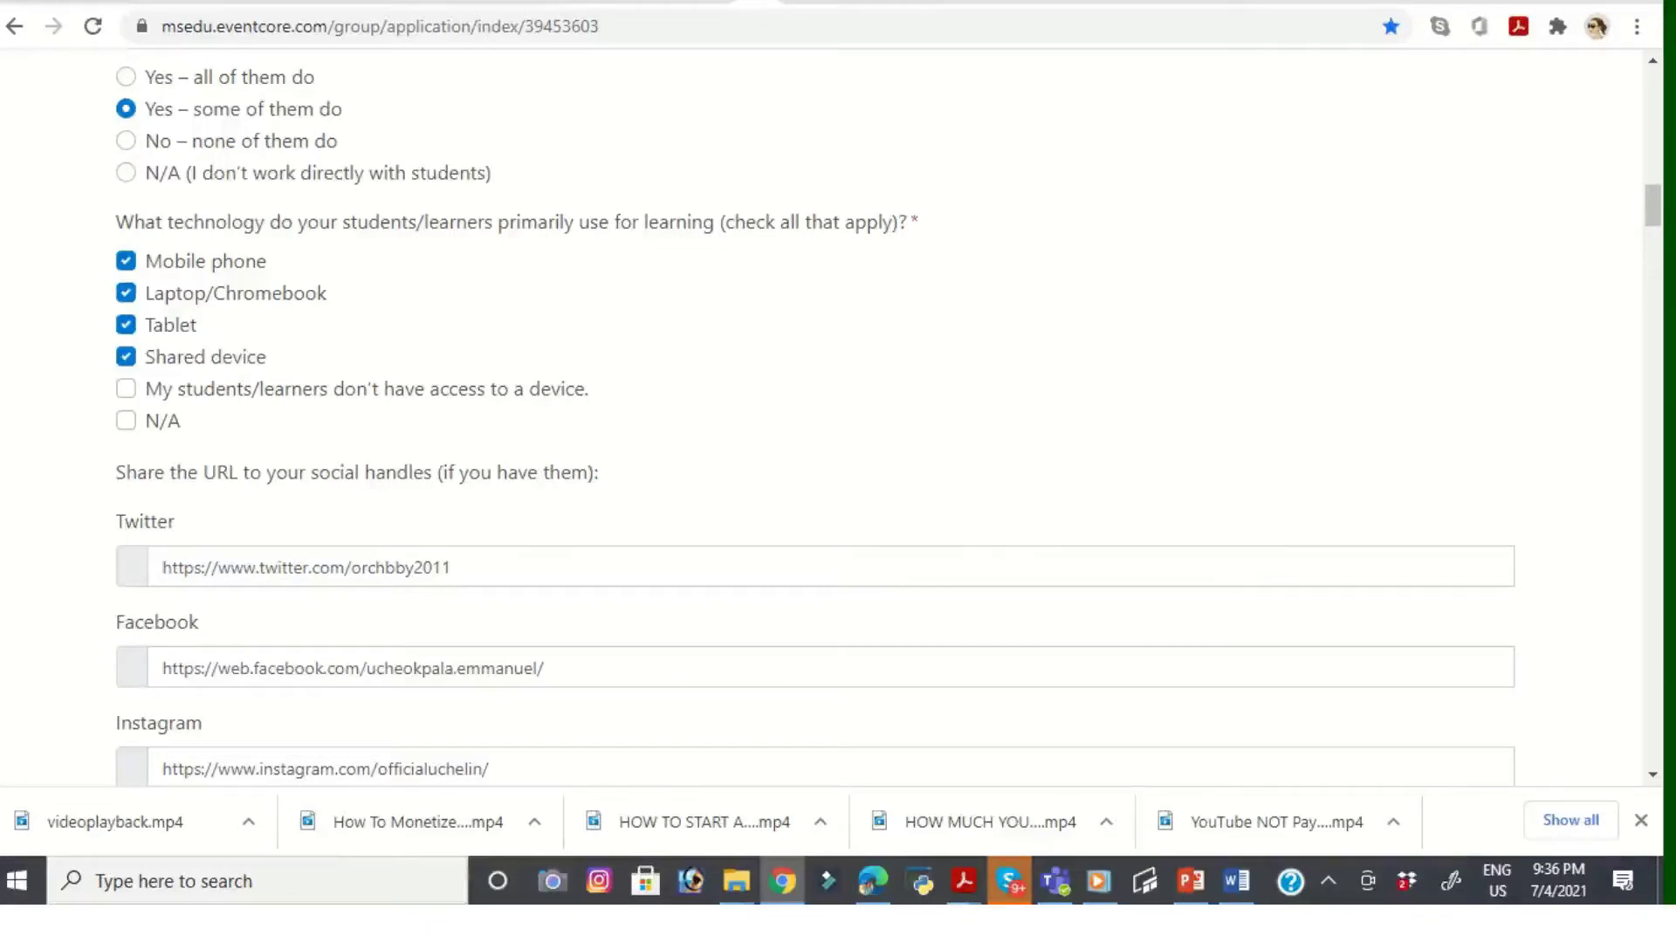
scroll(838, 419, "down", 4)
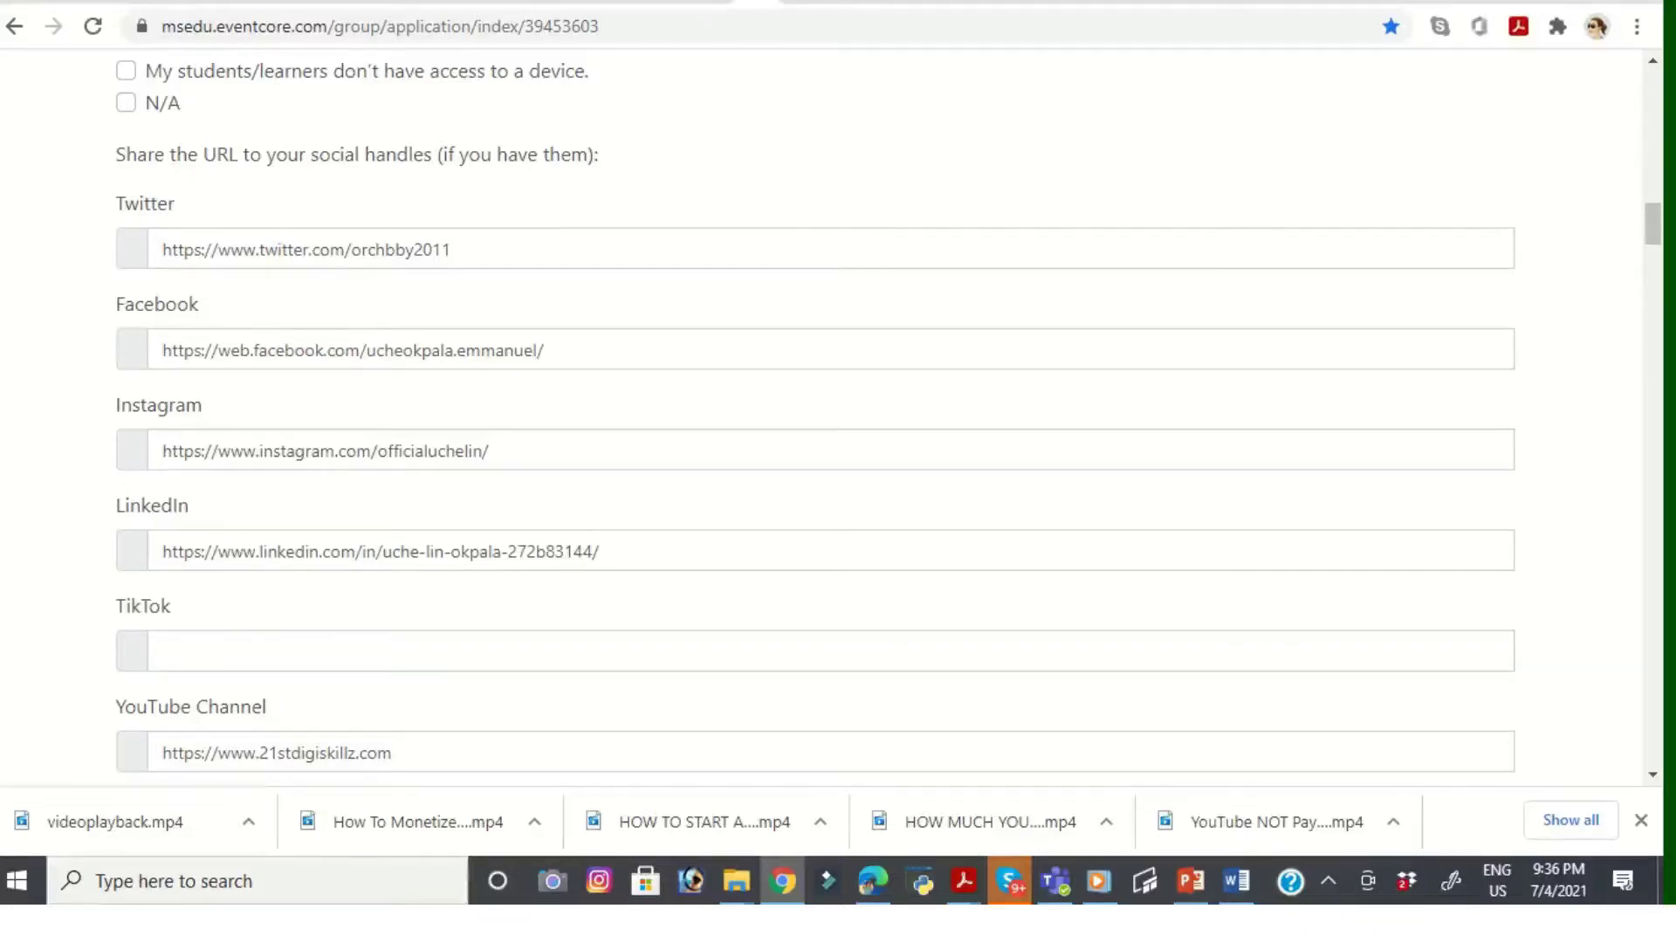
scroll(815, 418, "down", 3)
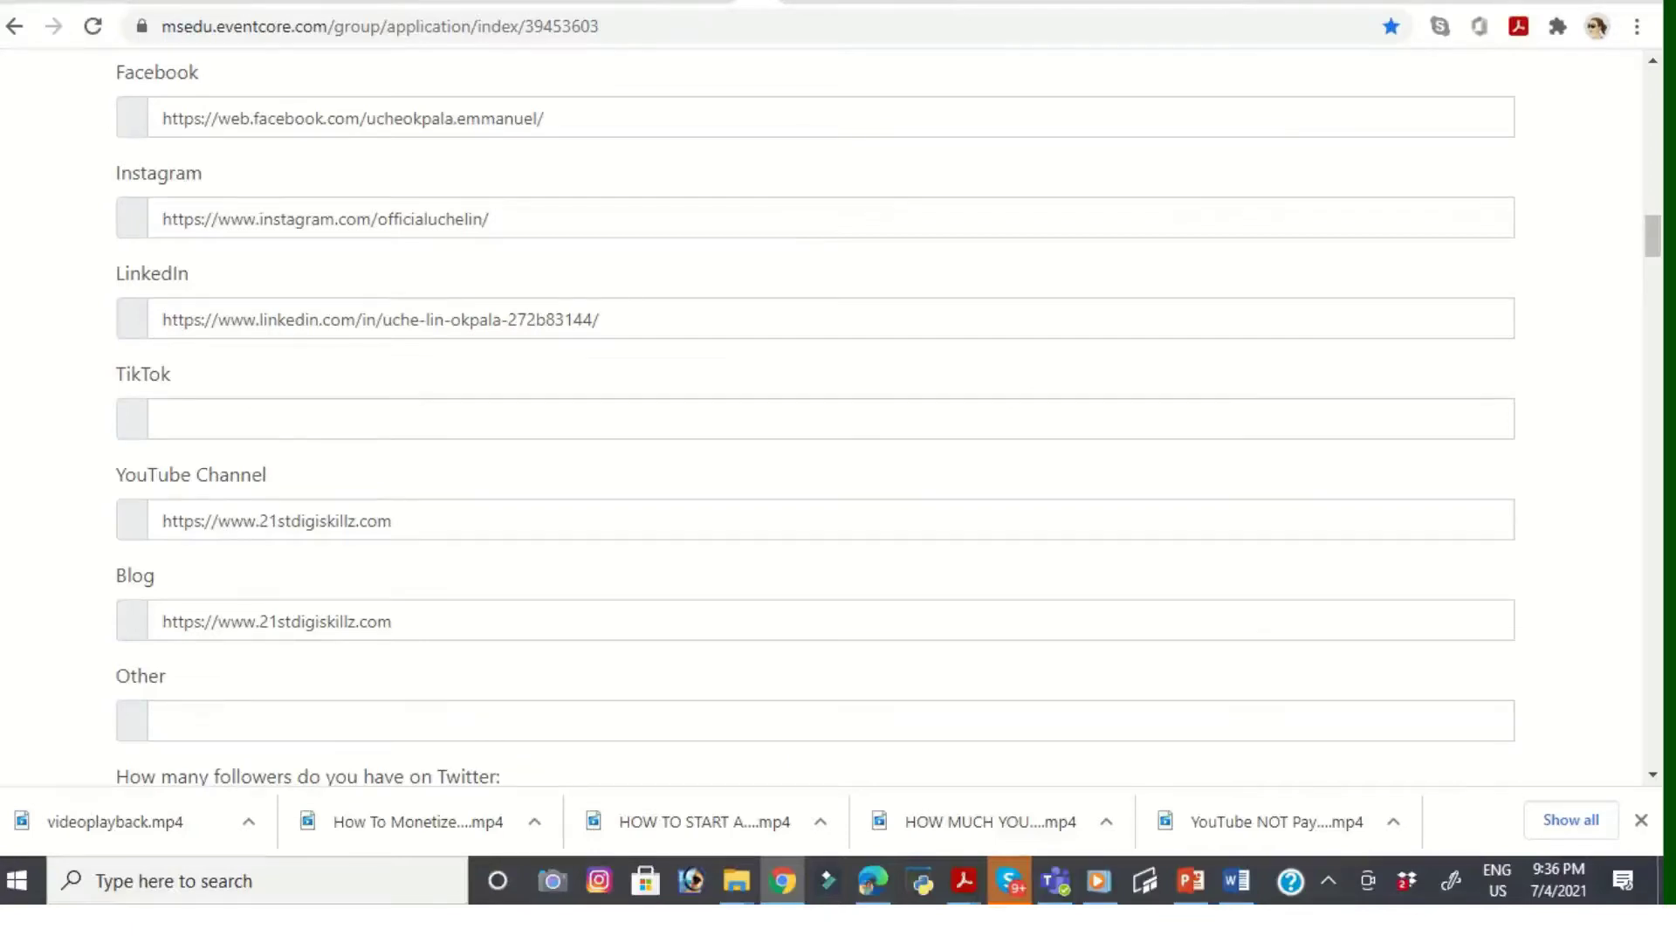
scroll(815, 419, "down", 4)
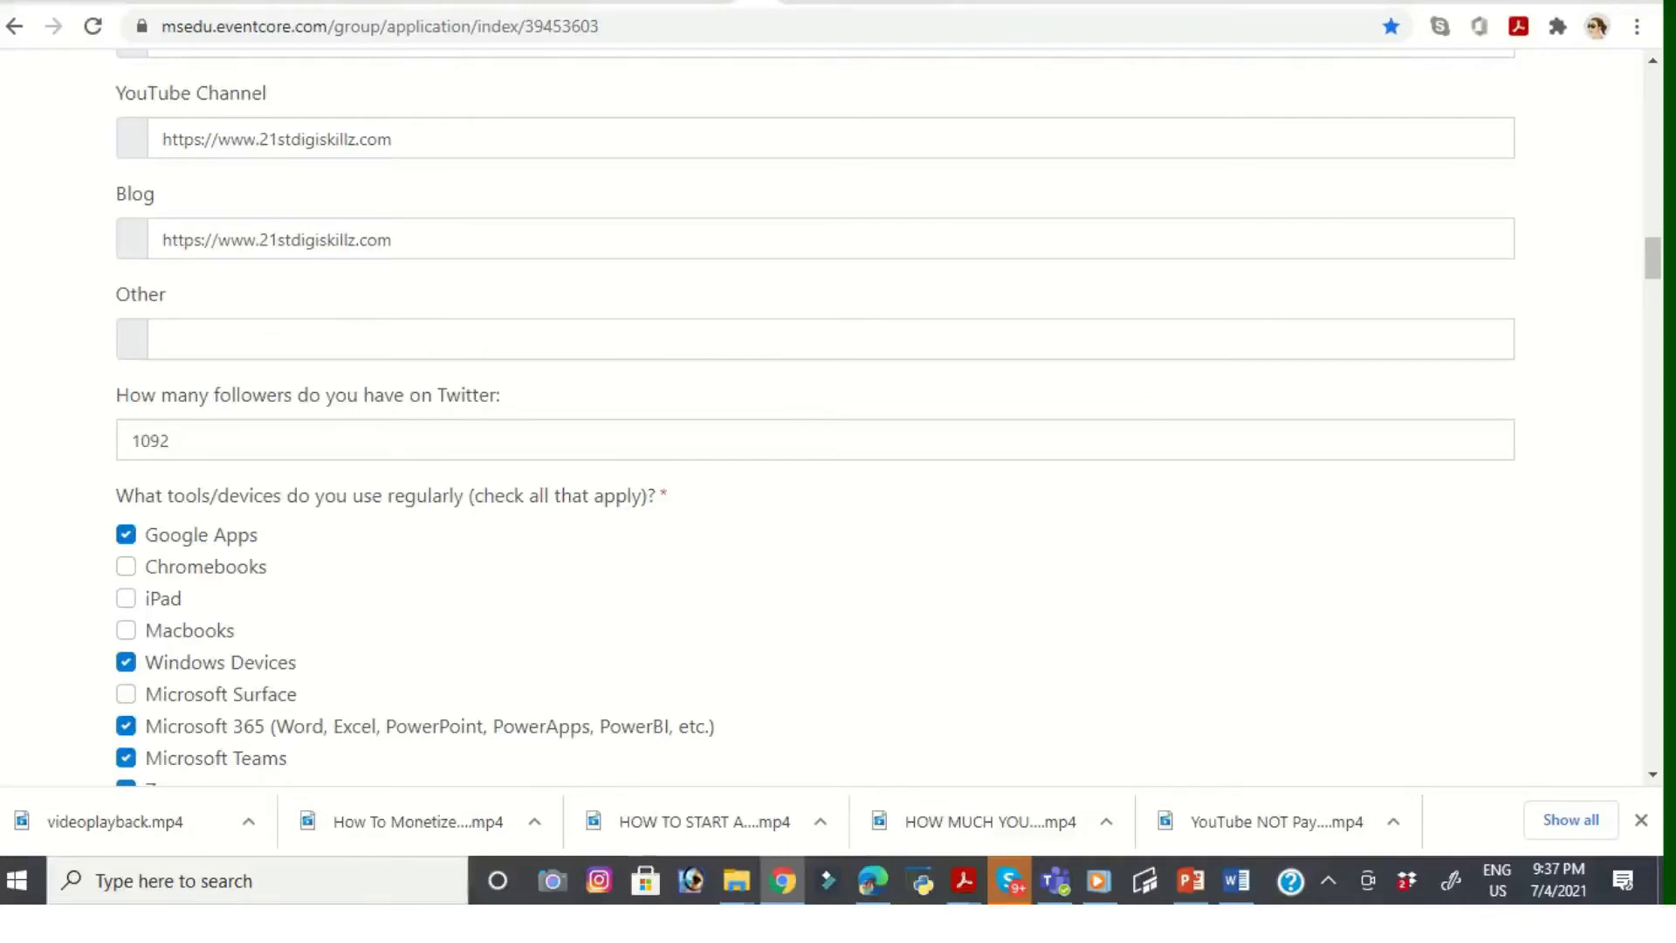
left_click(164, 339)
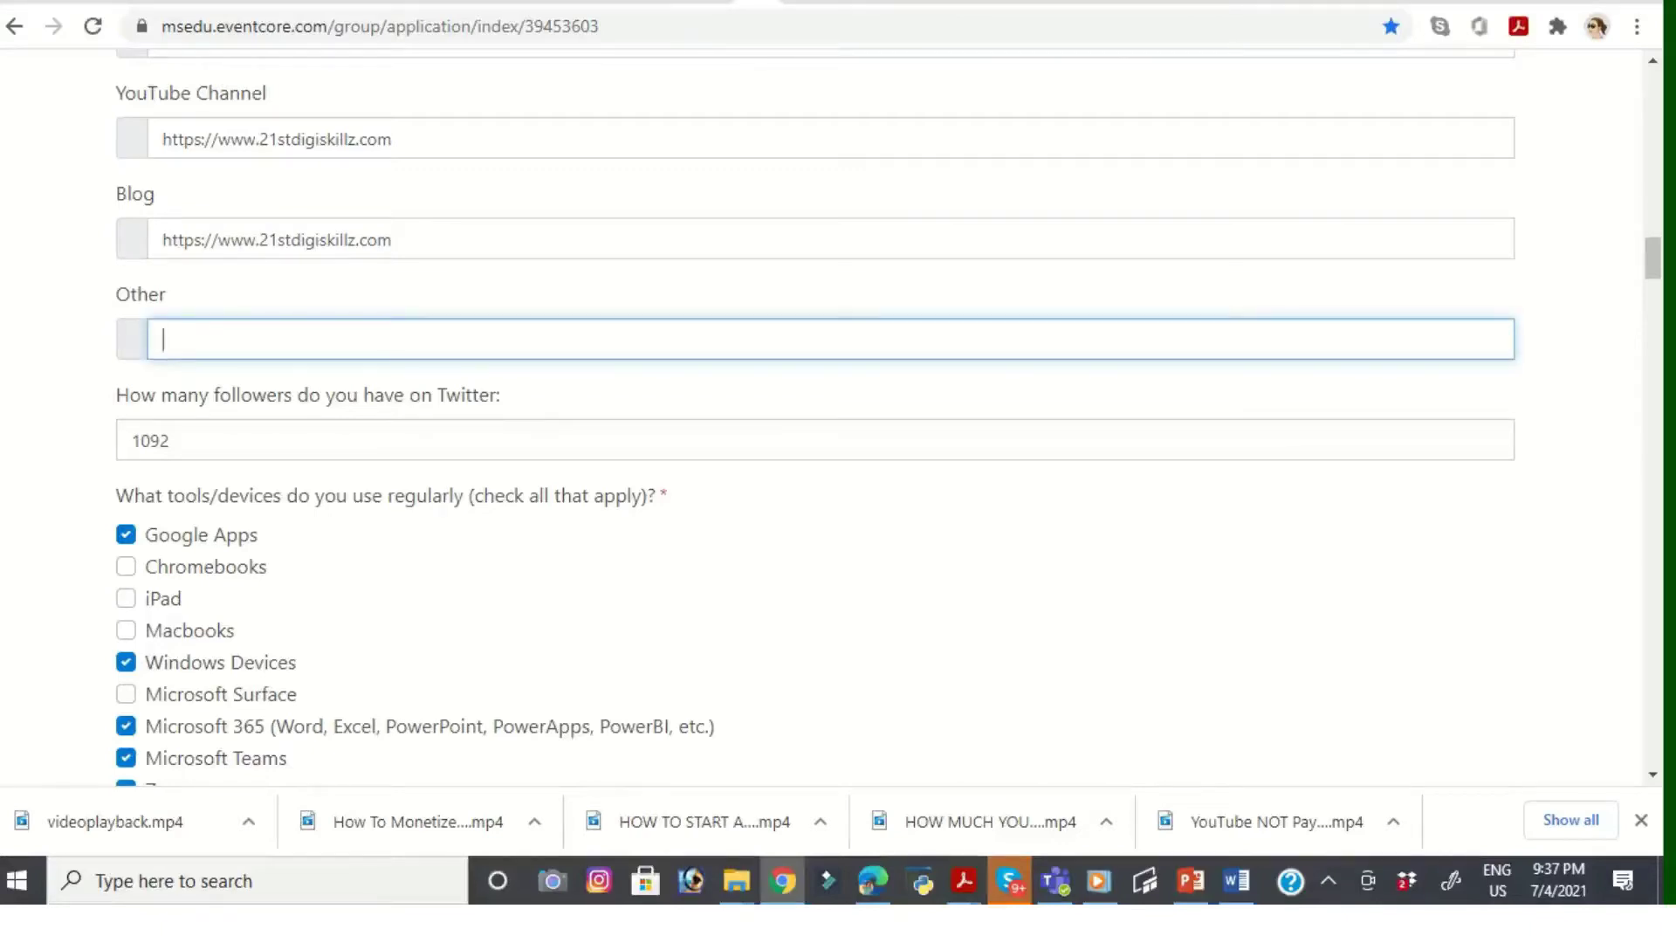
Step: Fill in the Other social handle field with the worldpulse.com profile URL
type("https://www.wor")
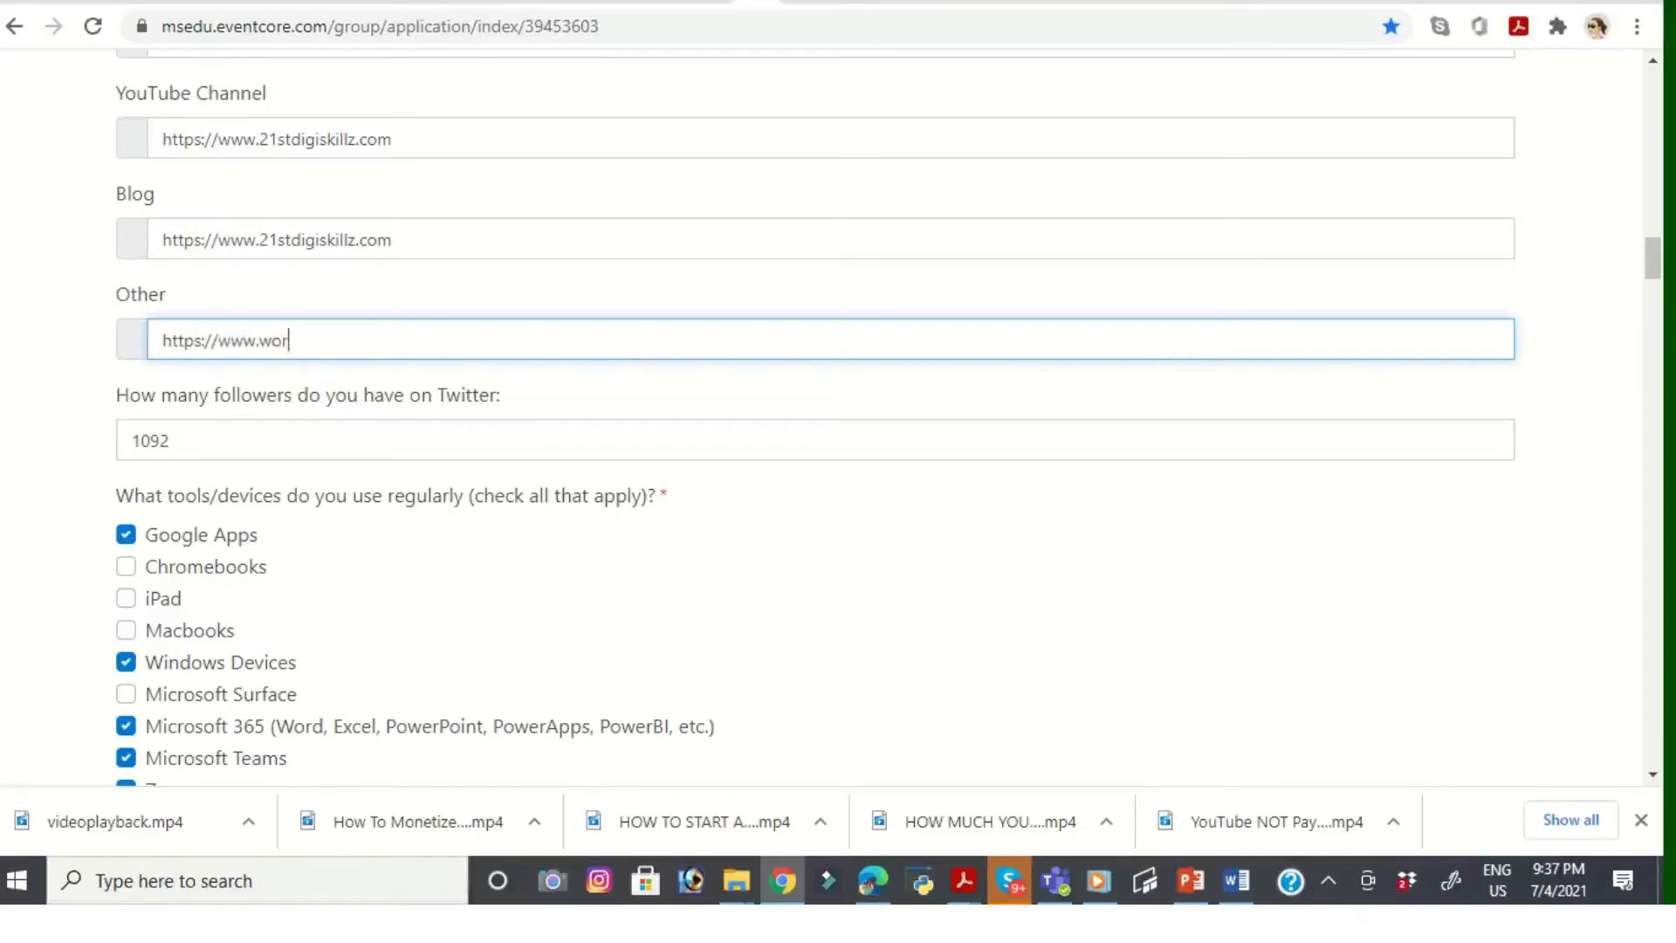
type("ldpulse")
type(".com/uche")
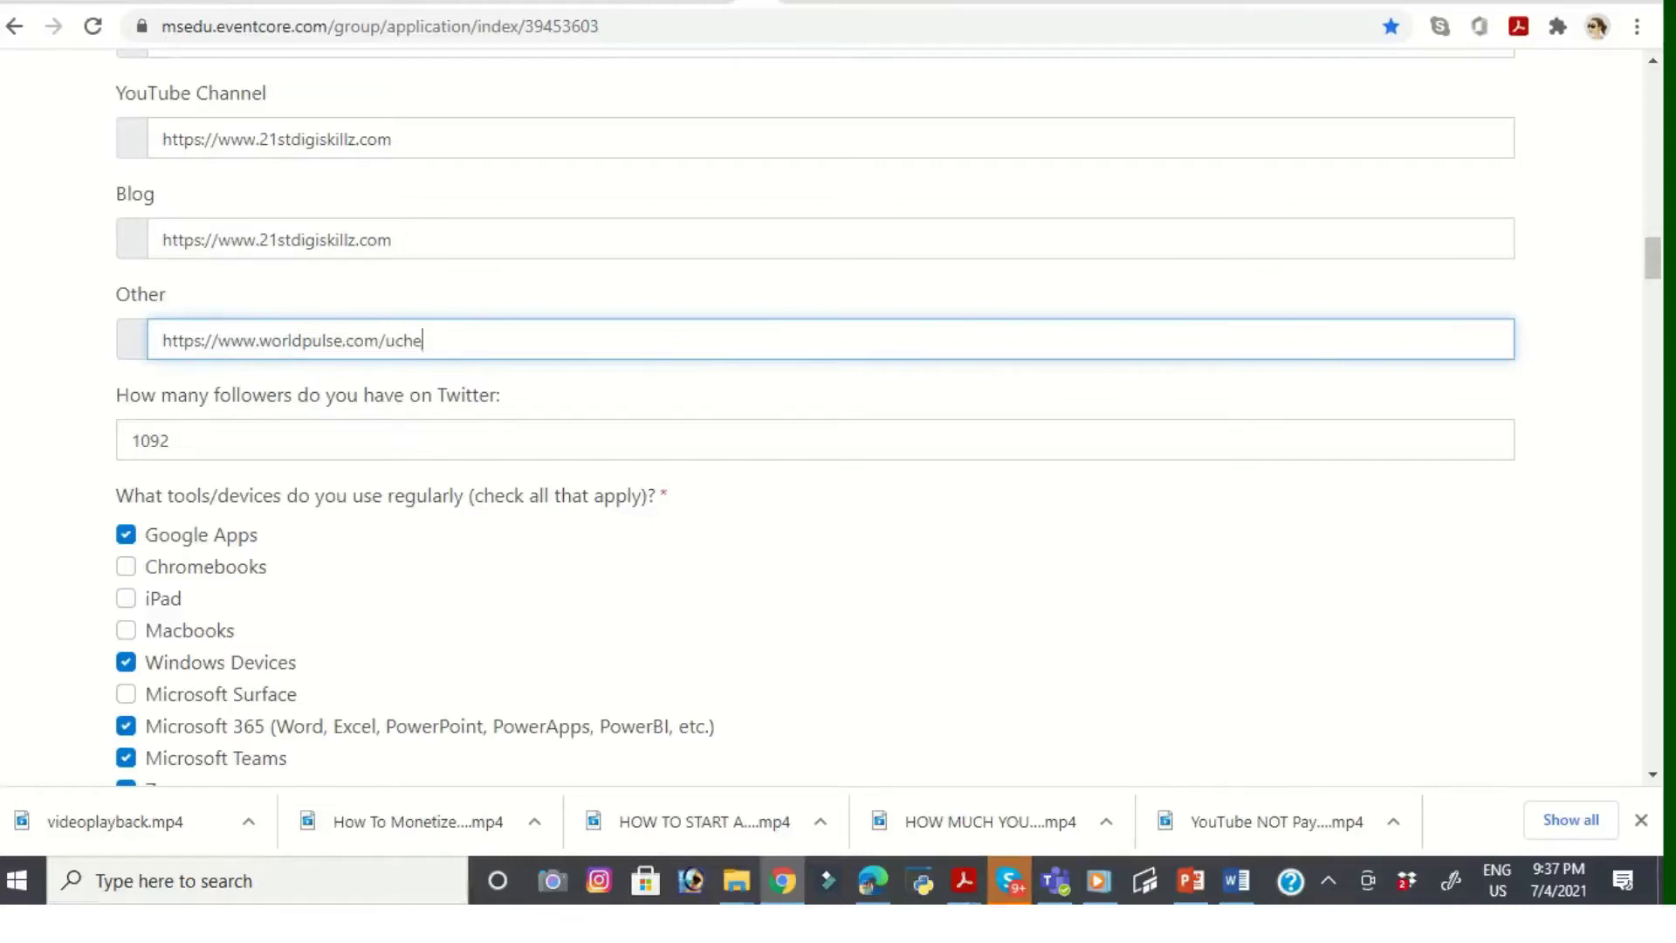
type("lin")
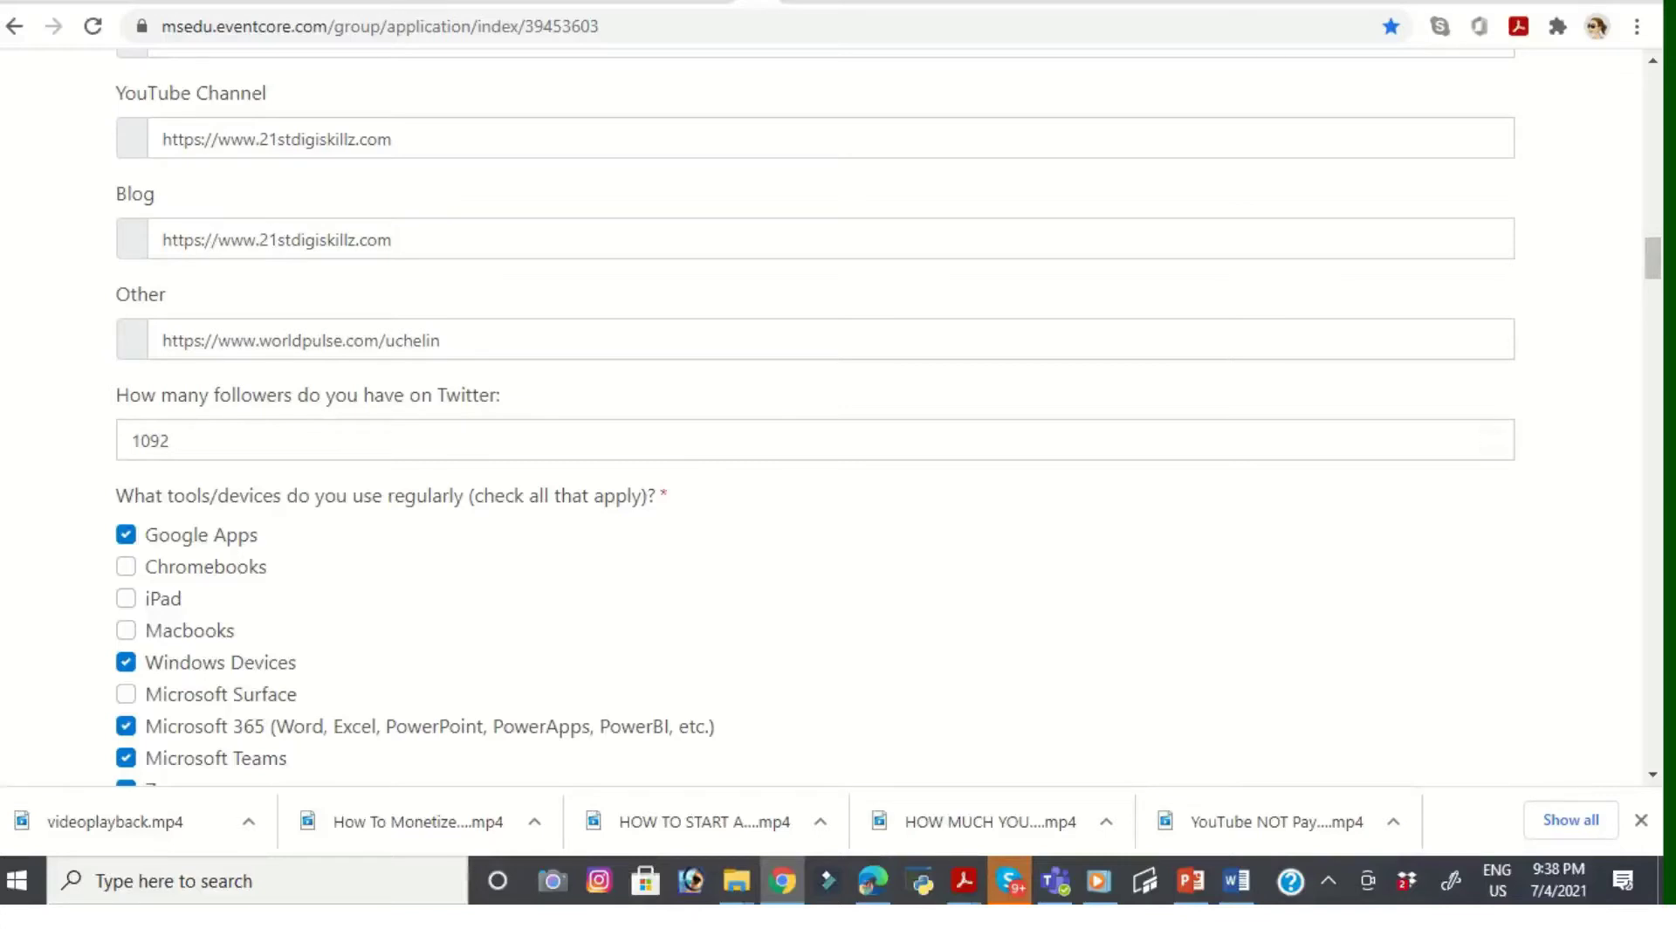
Step: Add Microsoft 365 (Word, Excel, PowerPoint, PowerApps, PowerBI, etc.) to the tools the school or organization uses
scroll(815, 414, "down", 2)
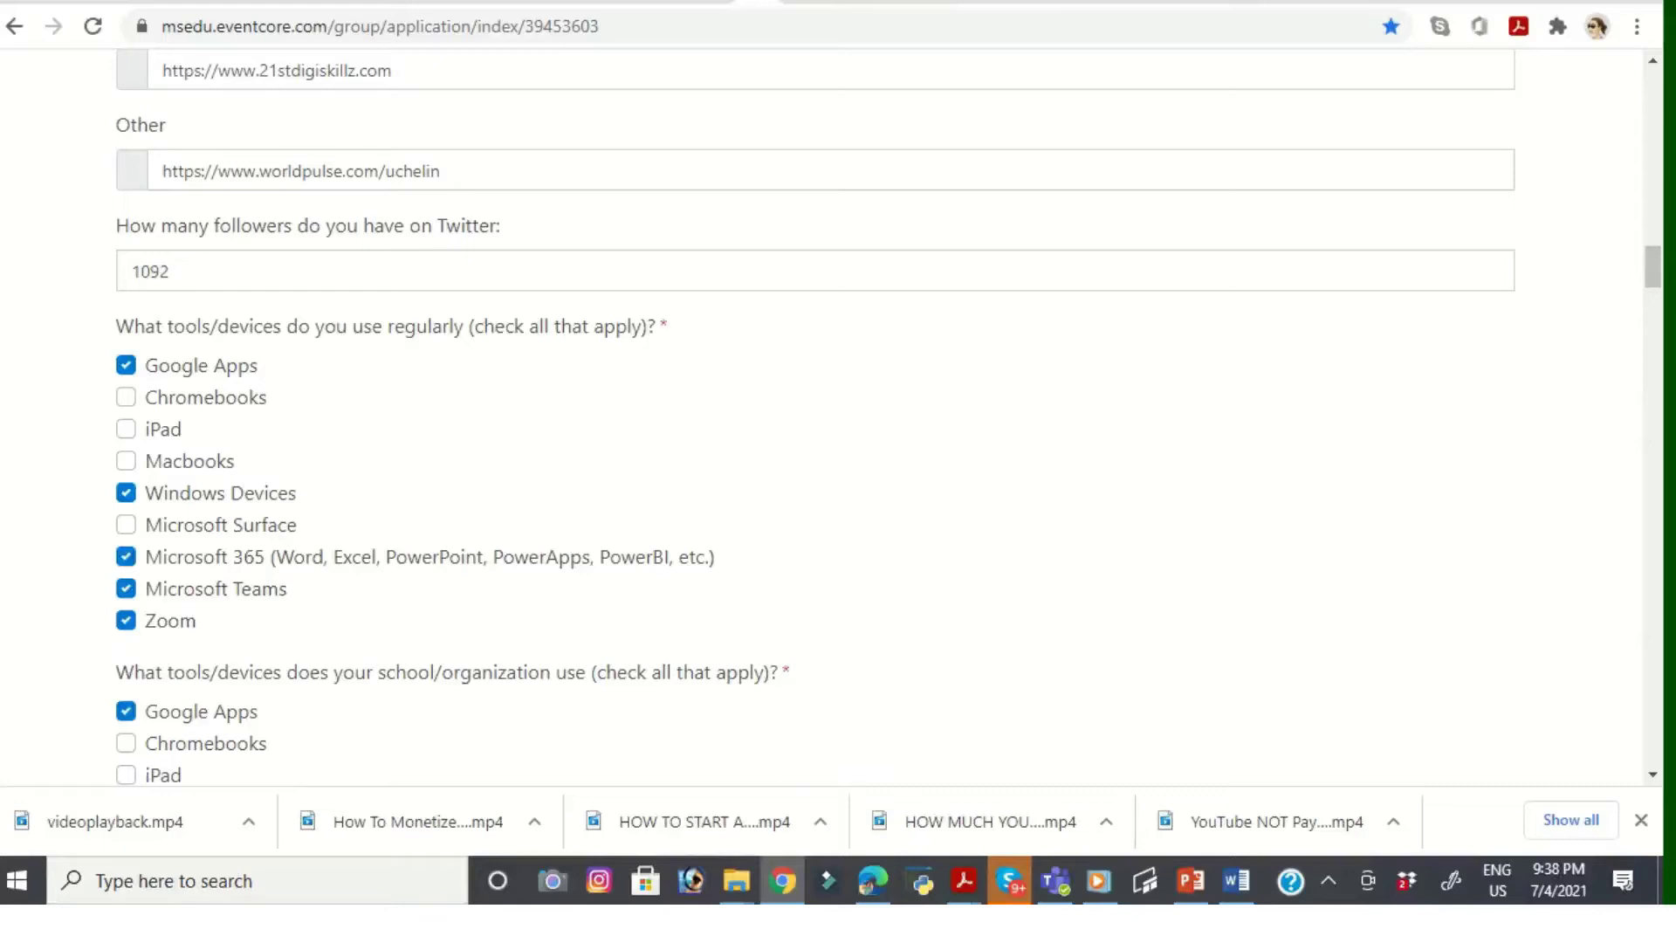
scroll(888, 417, "down", 3)
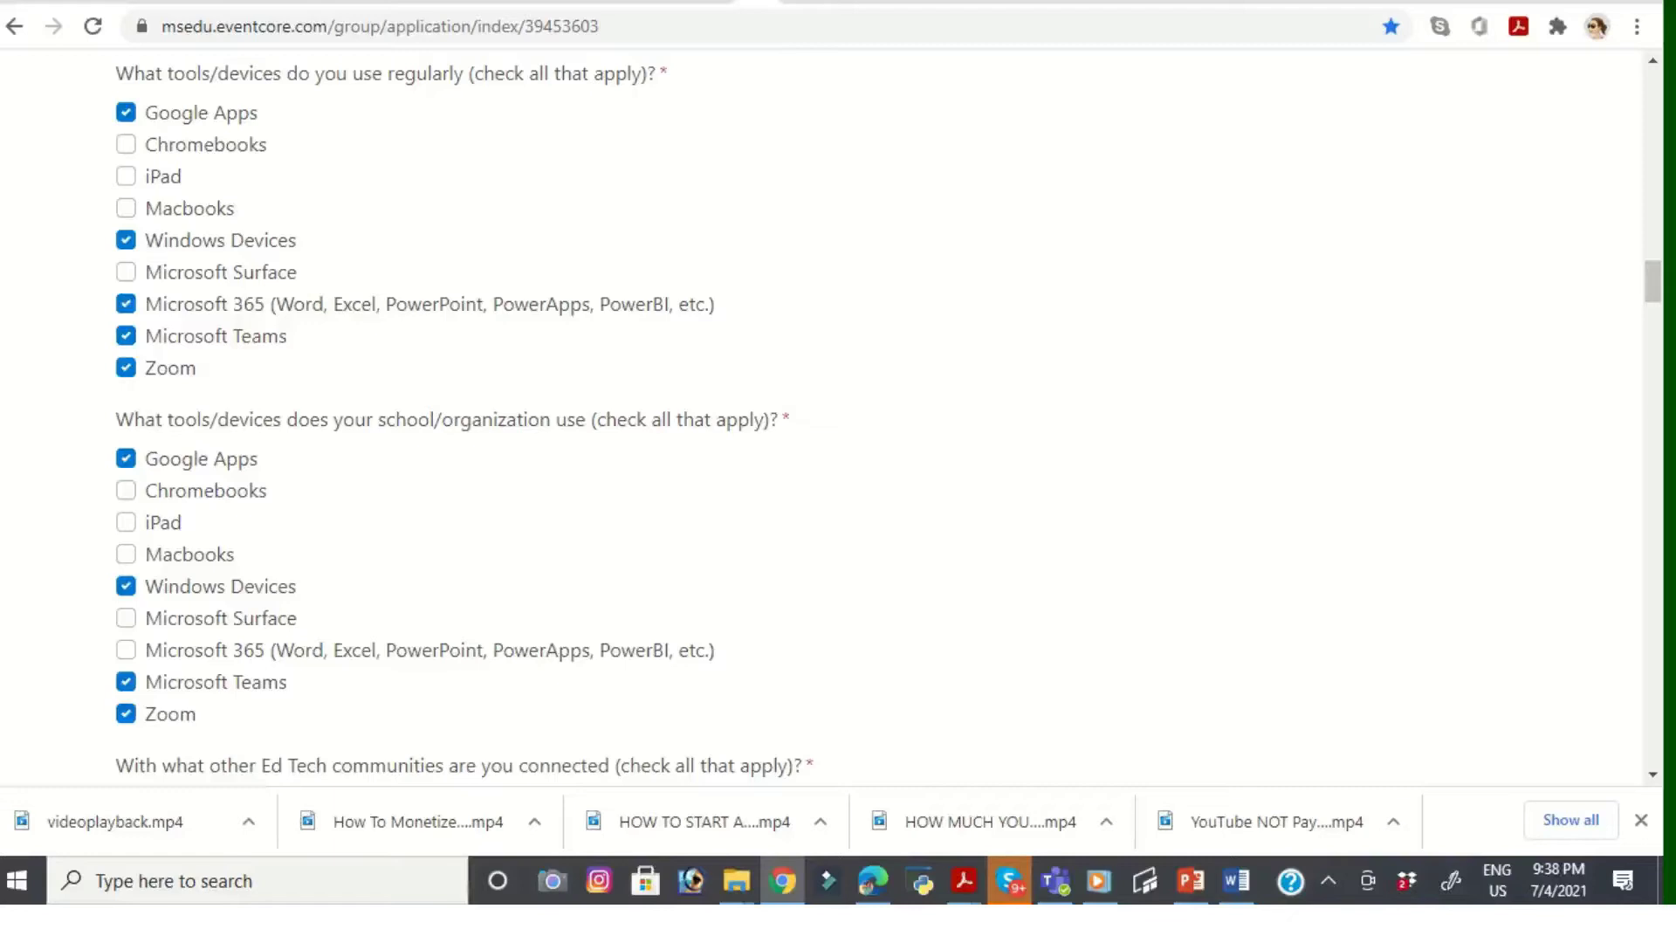
left_click(126, 649)
Step: Add Kahoot! Ambassadors and Merge Ambassadors to the connected Ed Tech communities
scroll(458, 419, "down", 3)
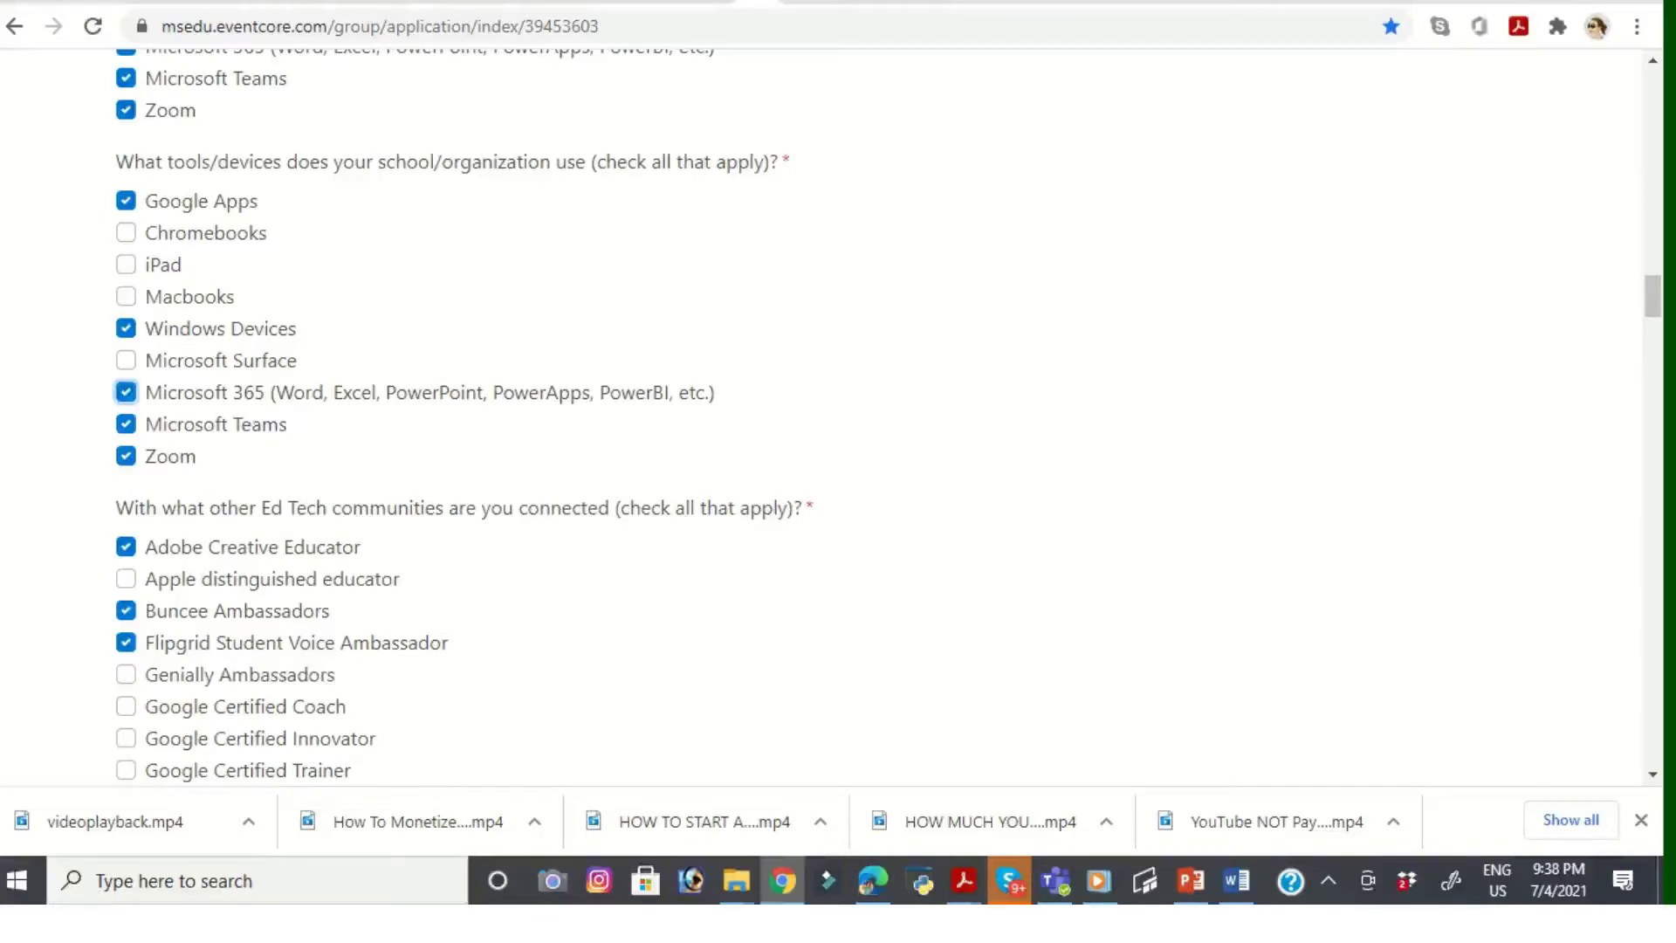
scroll(458, 419, "down", 3)
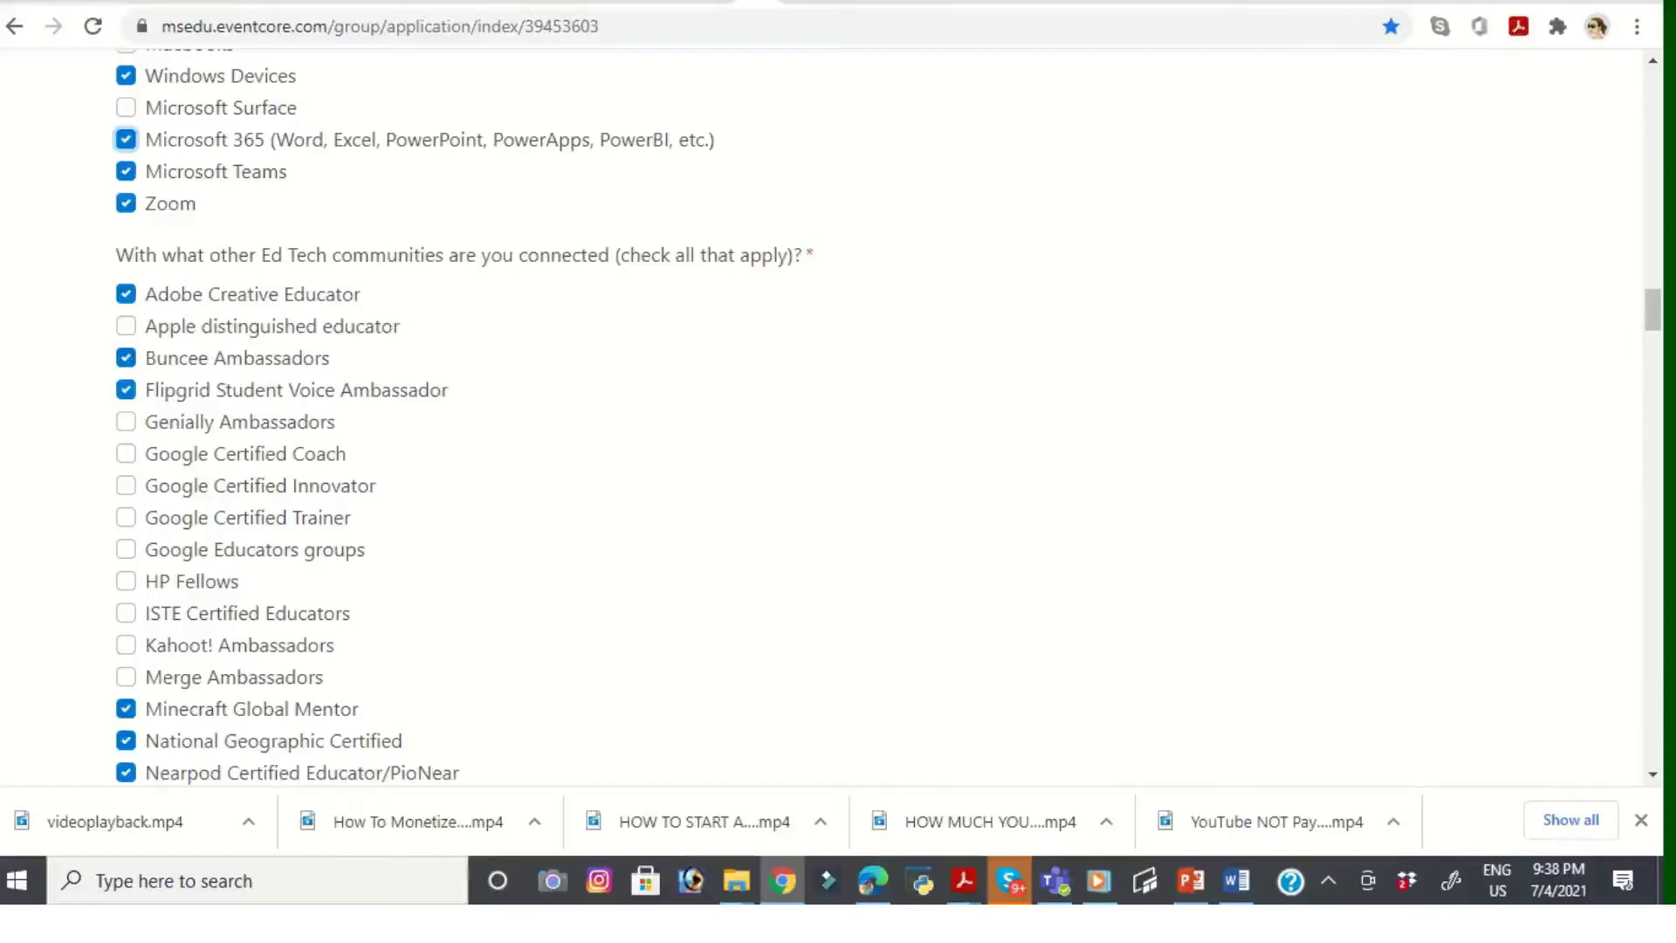
left_click(126, 646)
left_click(126, 677)
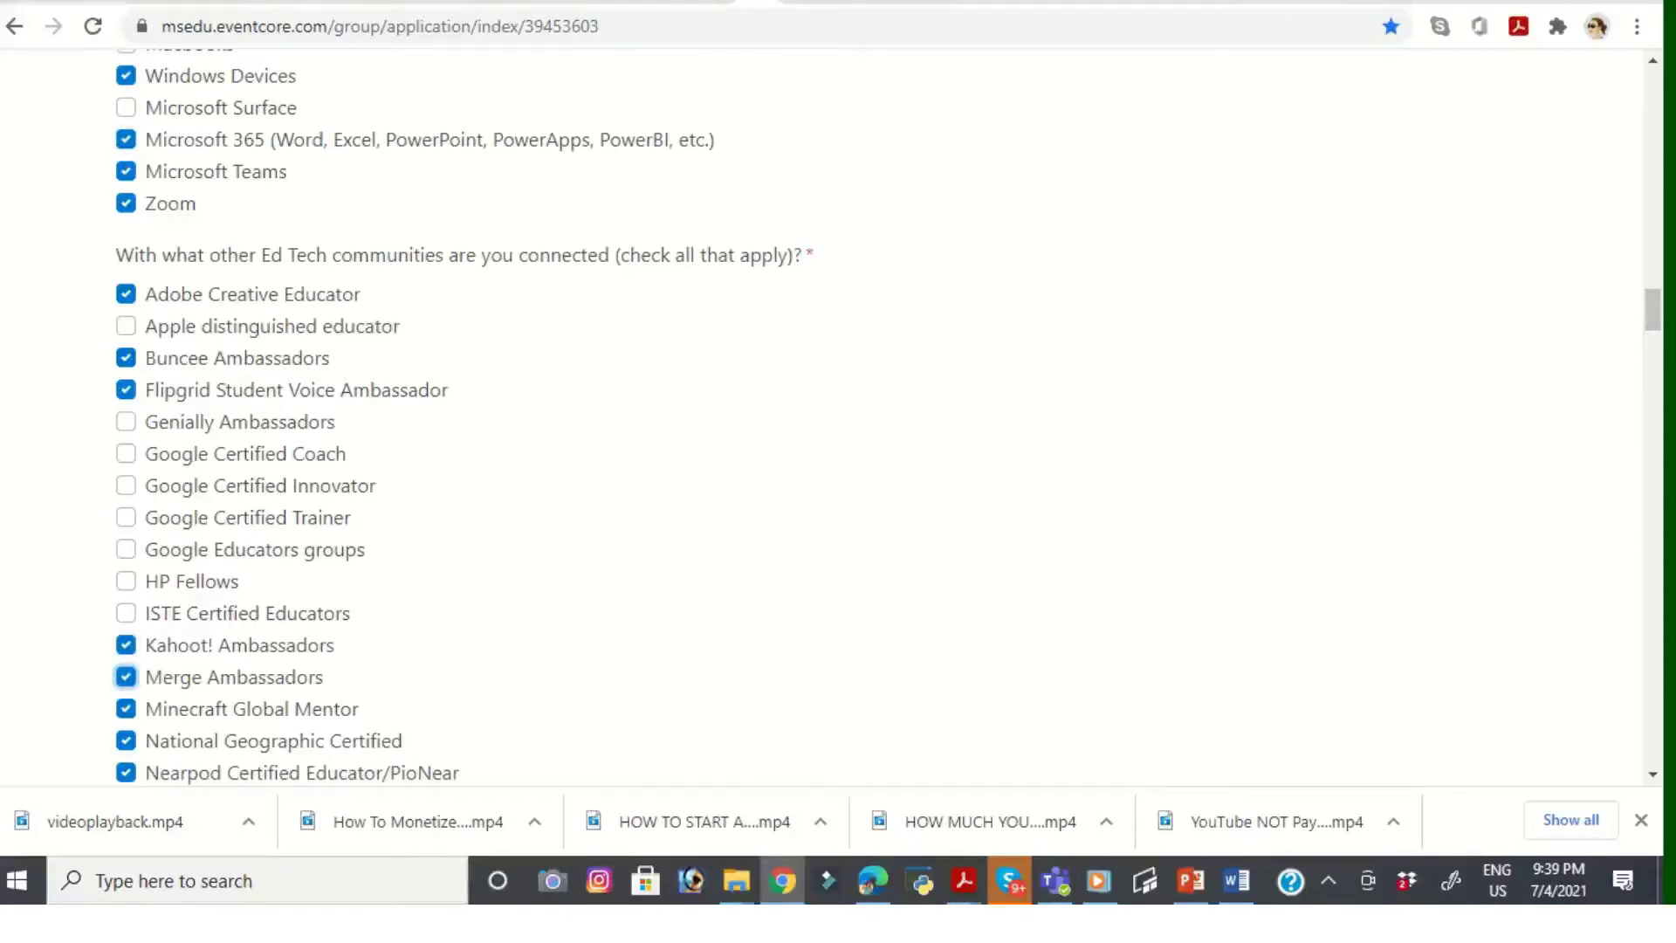
Step: Examine the remaining Ed Tech communities and the answers on Microsoft Learn profile, completed courses and transcript link
scroll(838, 410, "down", 3)
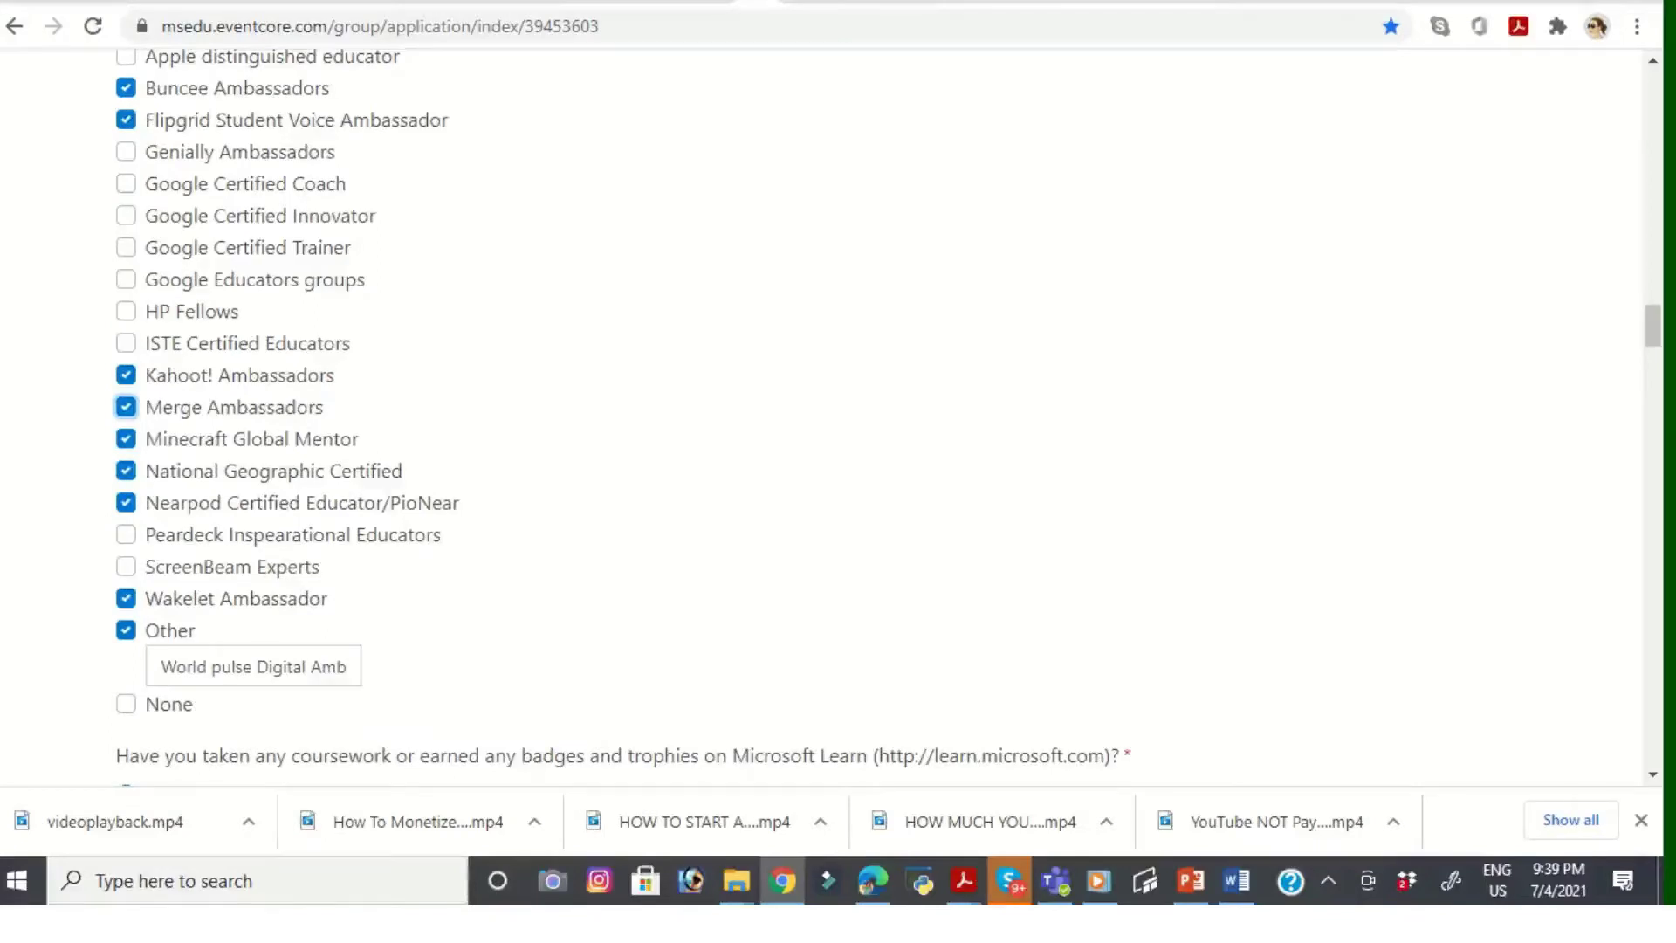
scroll(838, 419, "down", 4)
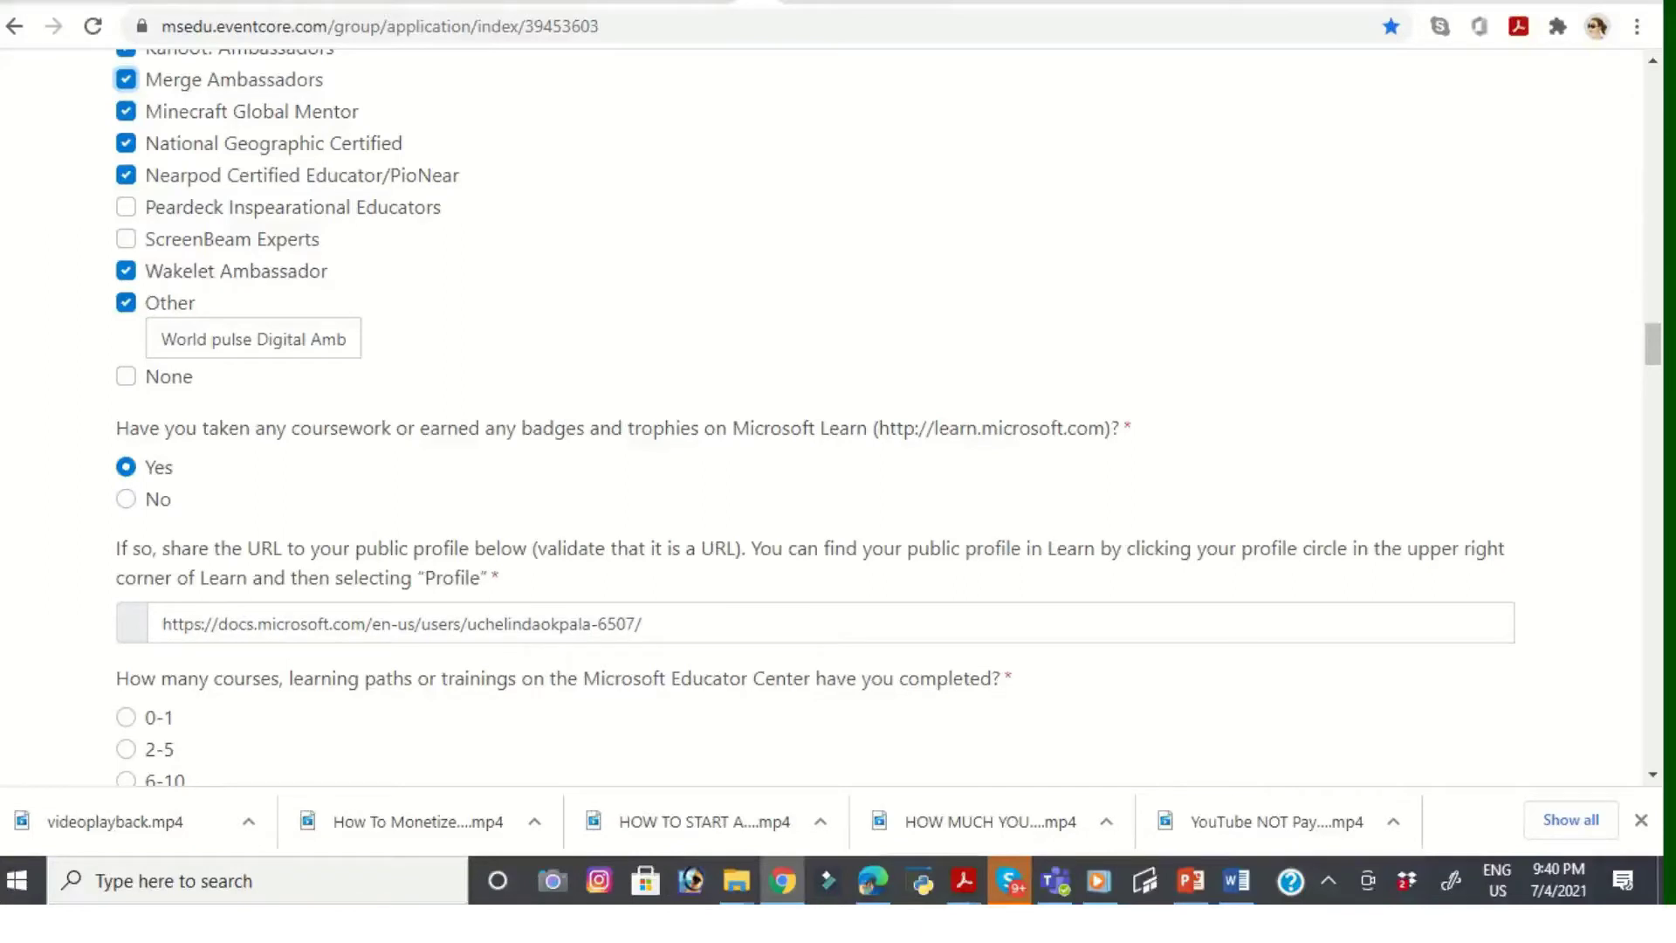
scroll(812, 419, "down", 3)
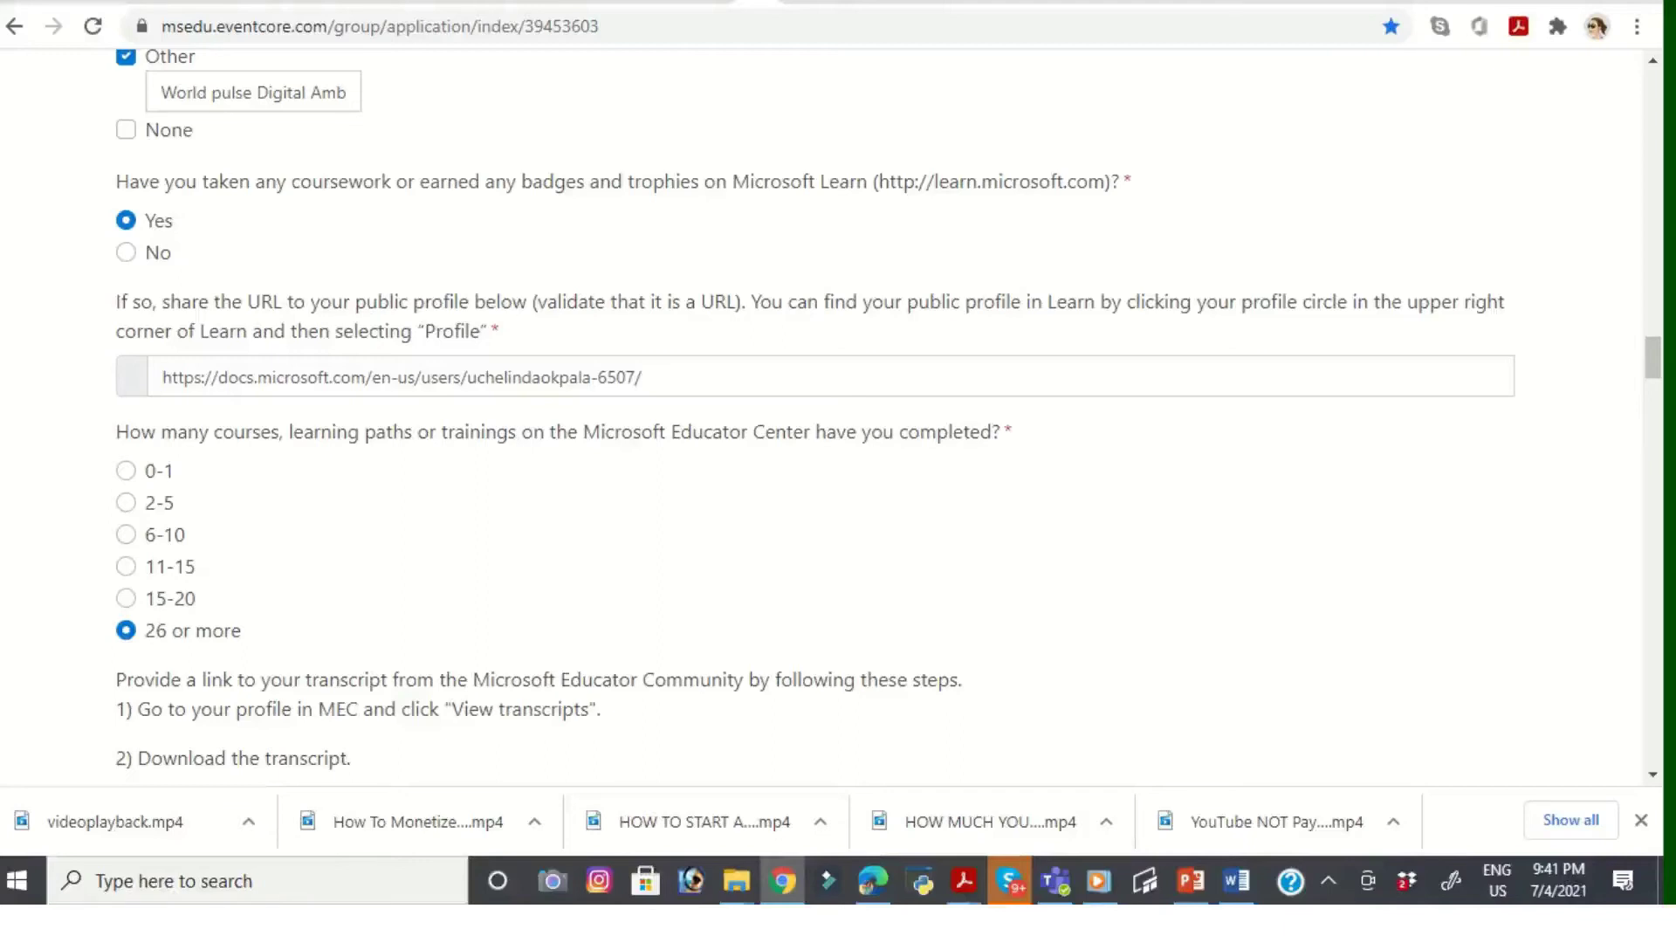
scroll(816, 410, "down", 5)
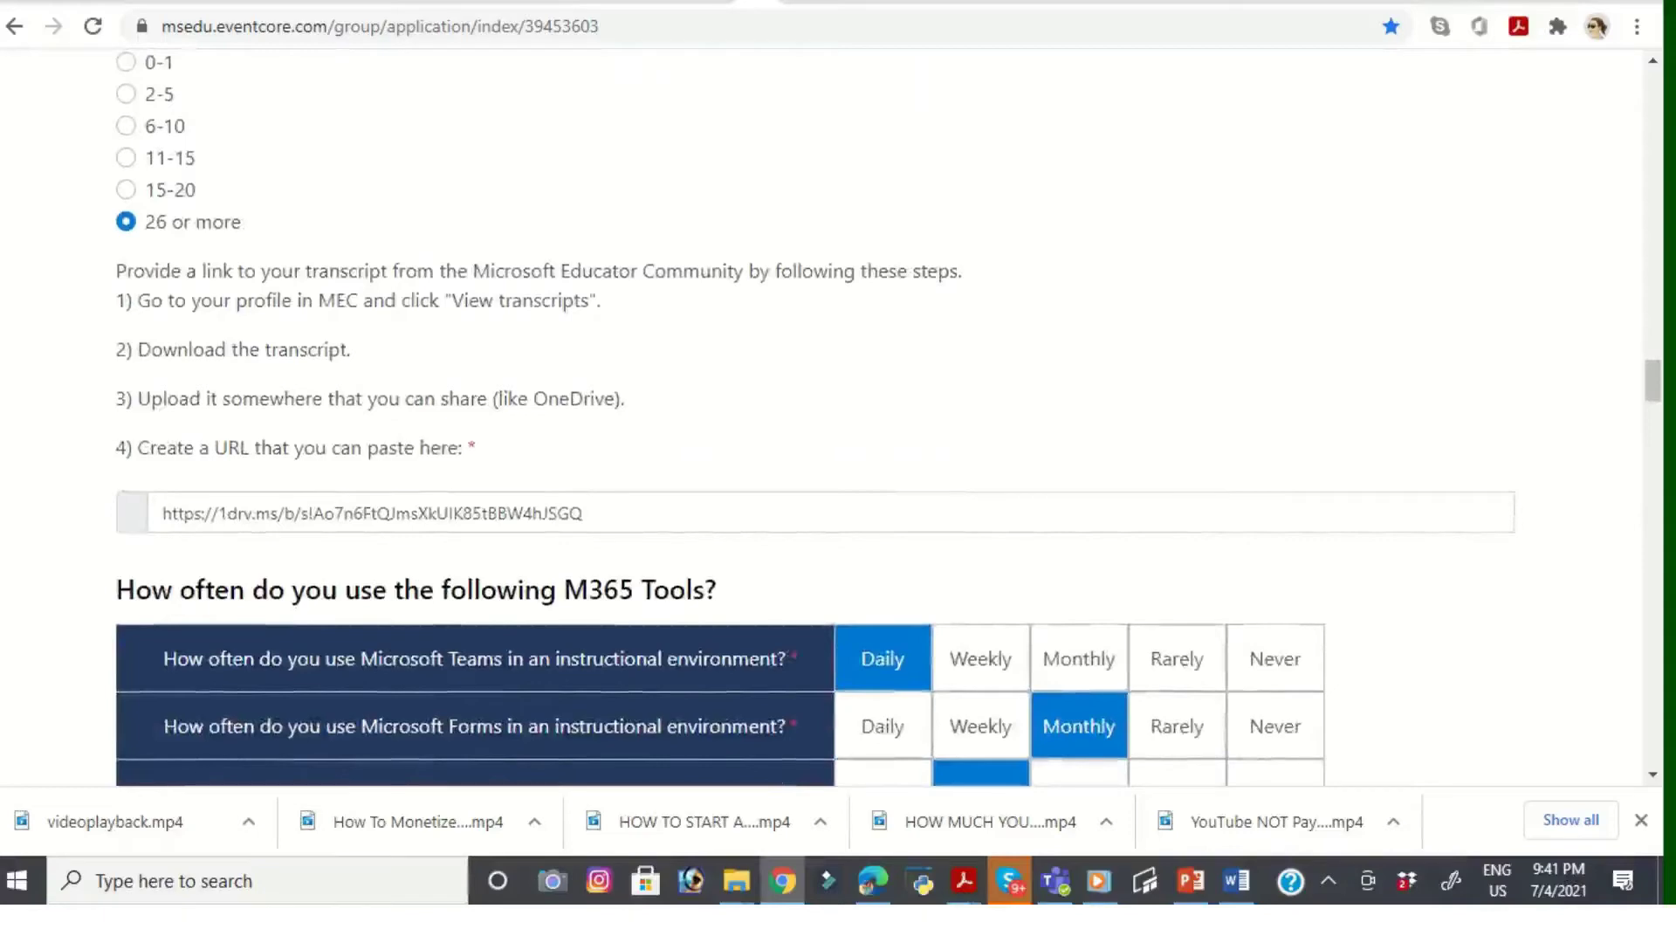
Step: Examine the usage frequency ratings for M365 tools, STEM resources, PowerPoint features and Microsoft Edge features
scroll(815, 411, "down", 4)
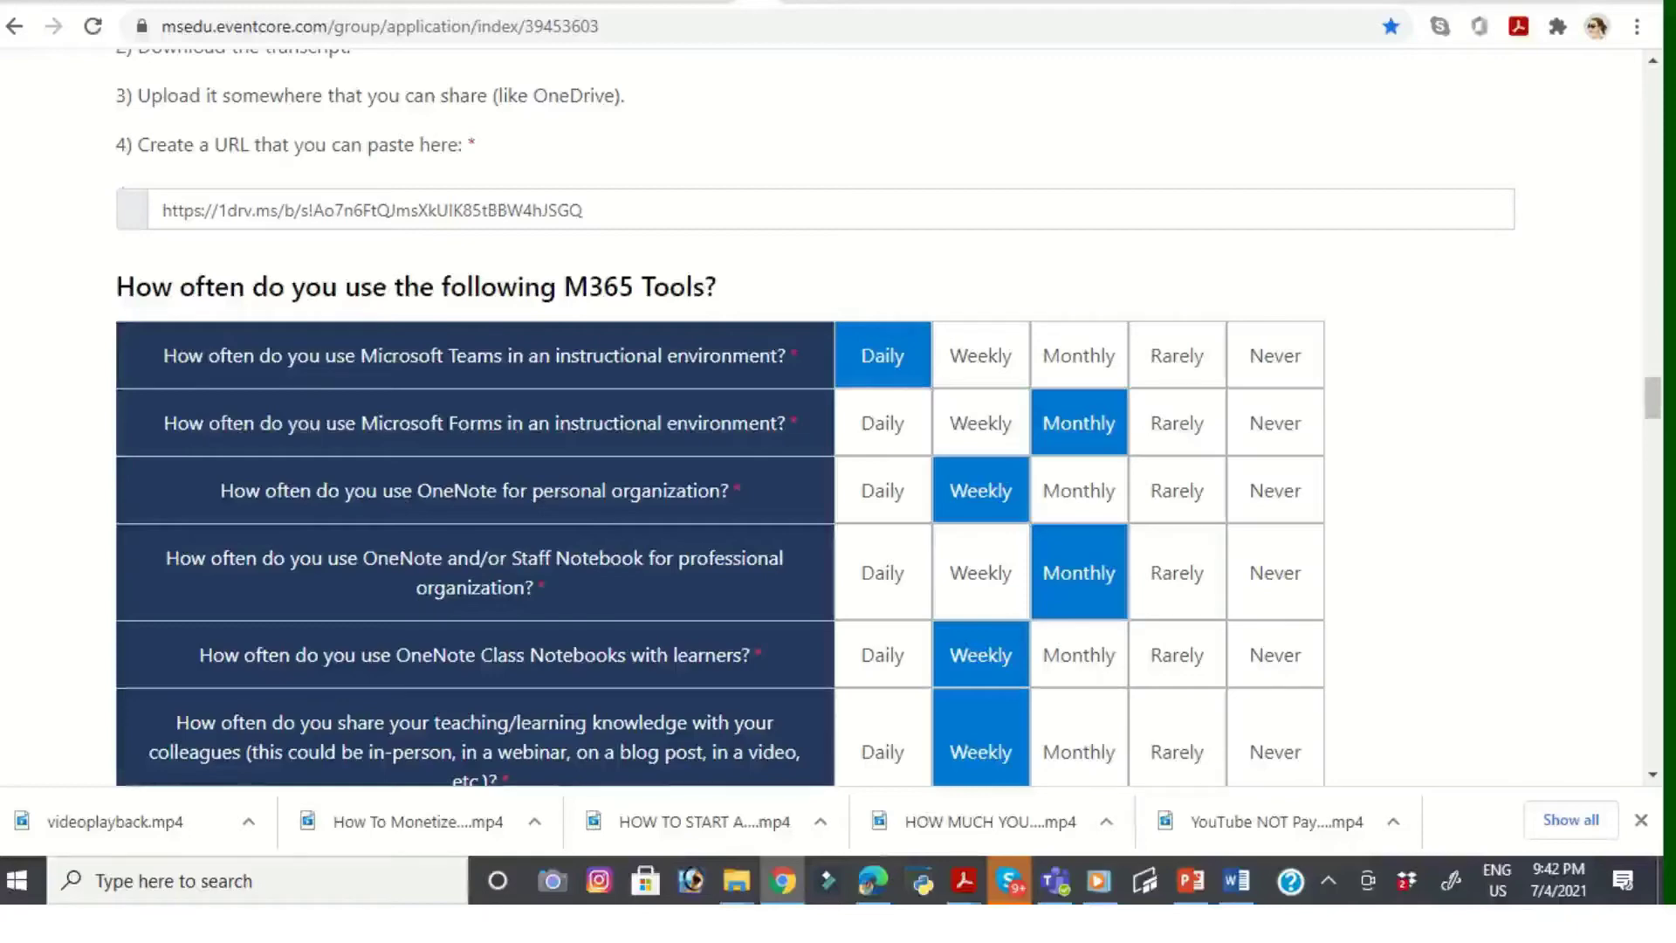
scroll(816, 416, "down", 3)
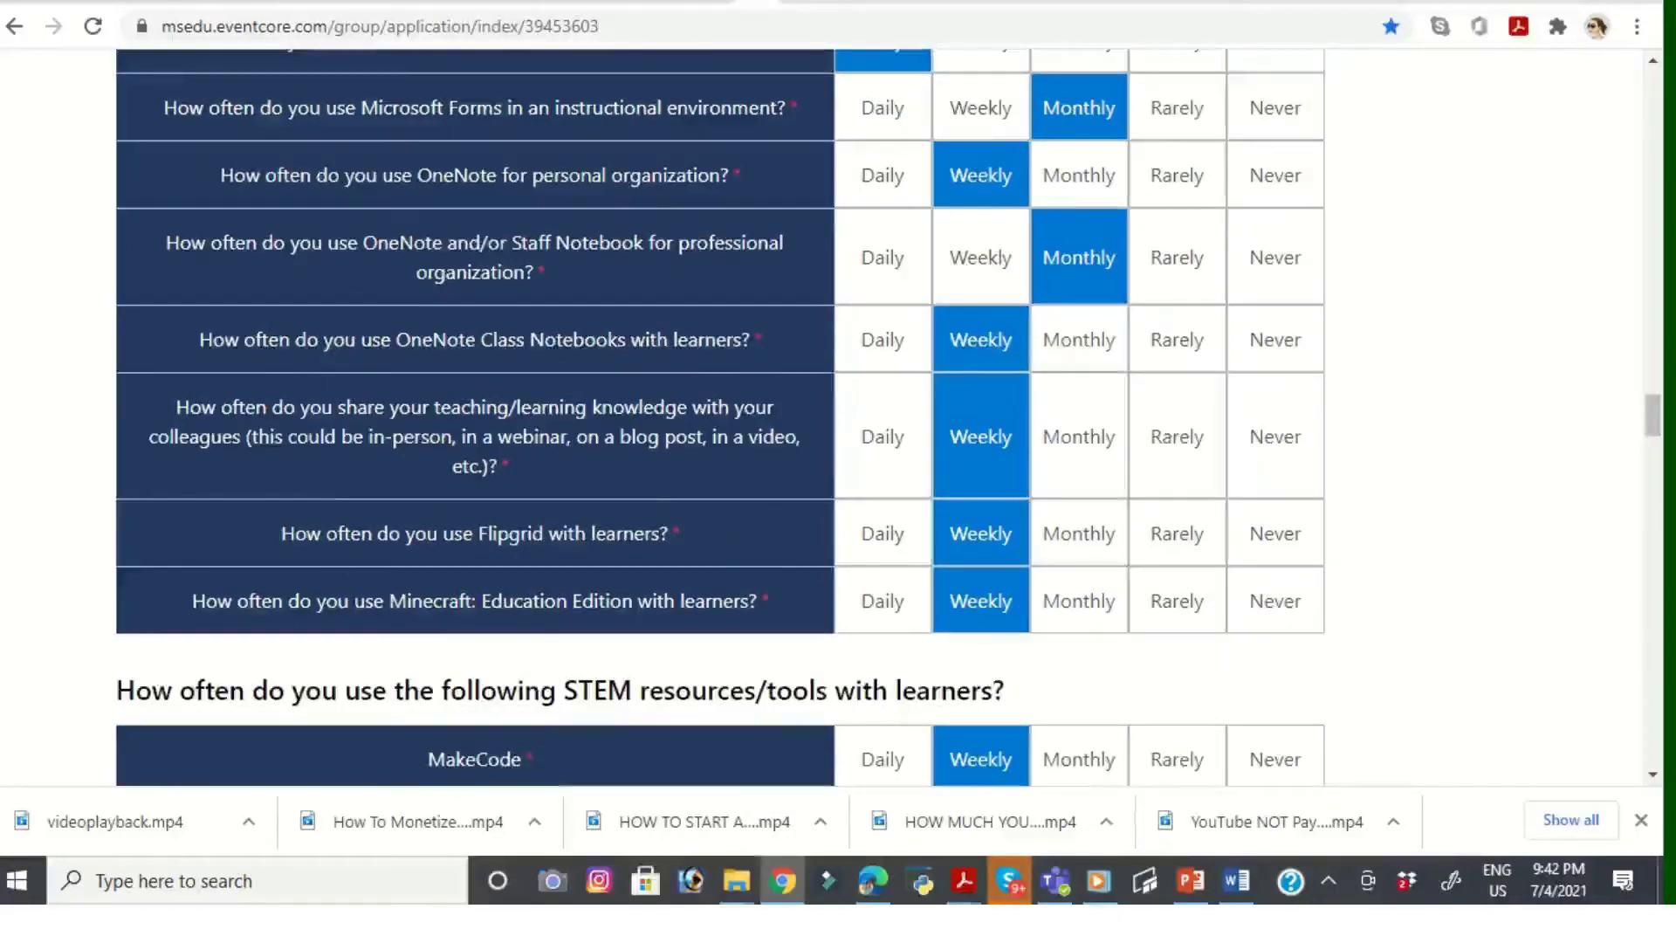
scroll(721, 416, "down", 4)
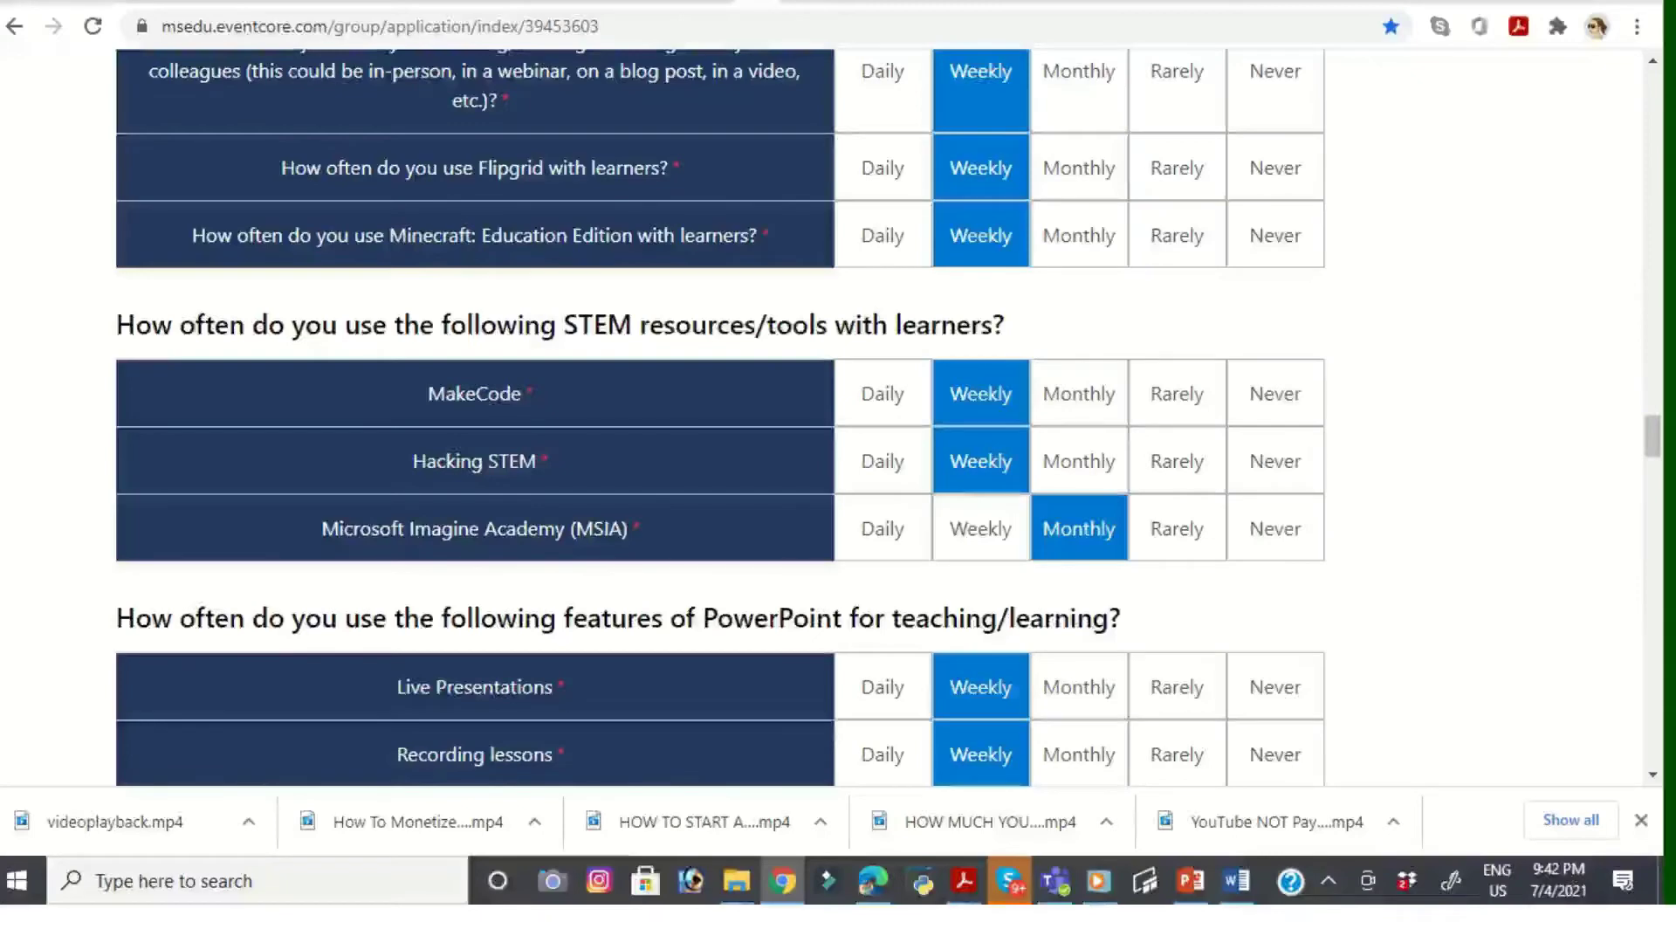
scroll(721, 417, "down", 3)
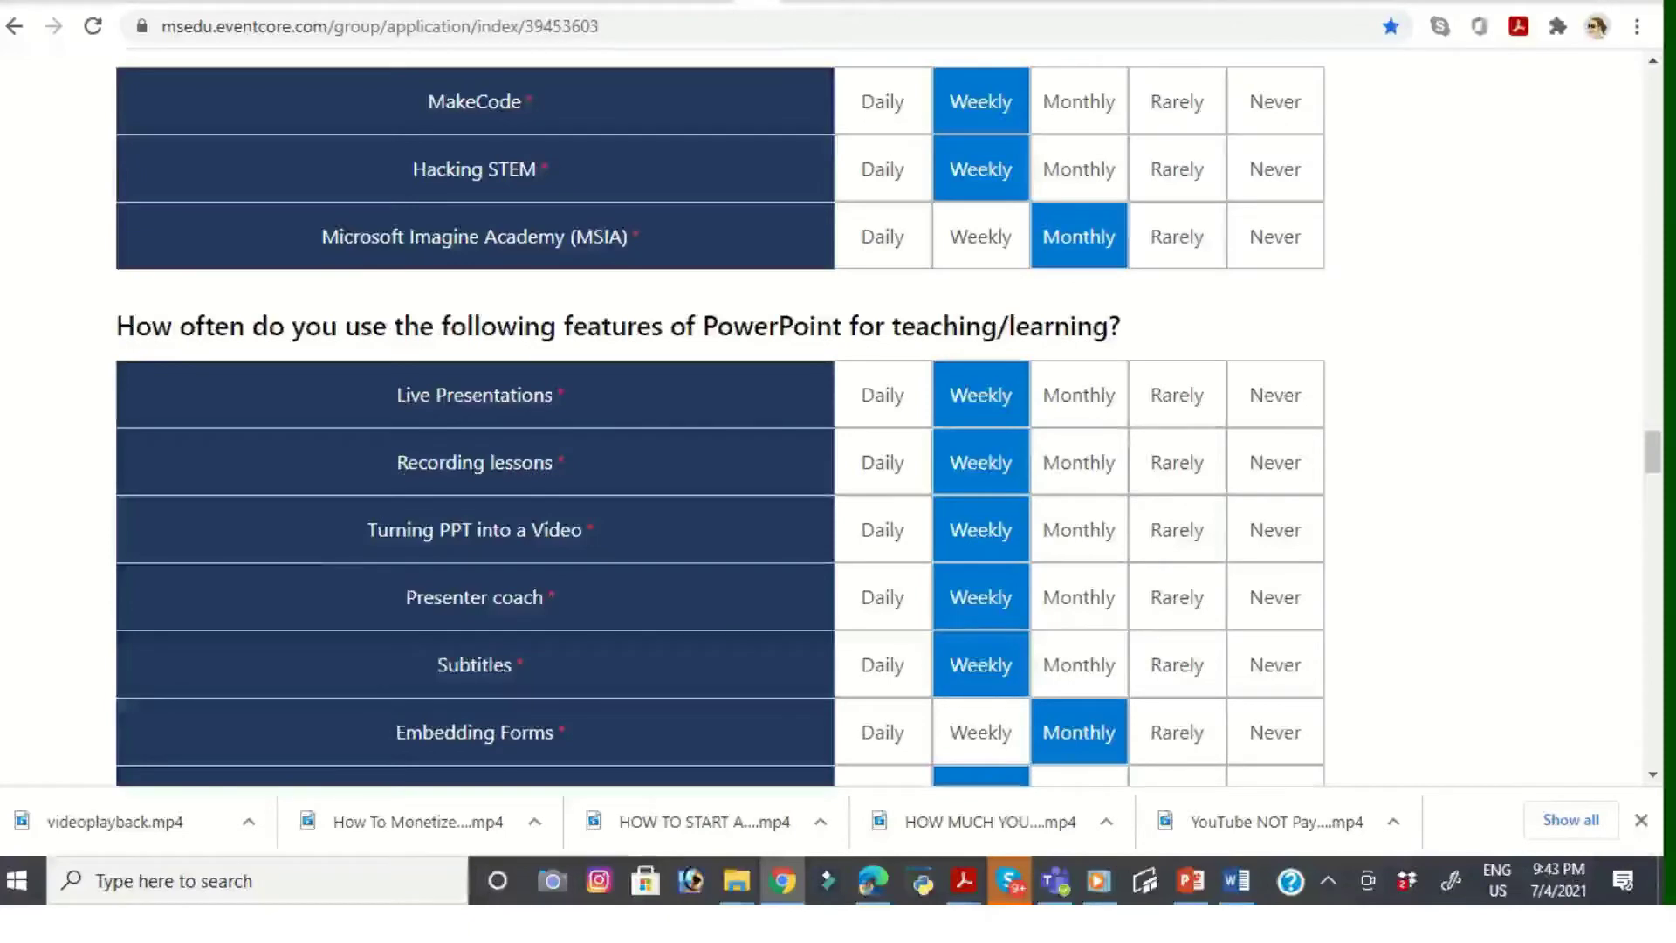
scroll(720, 419, "down", 5)
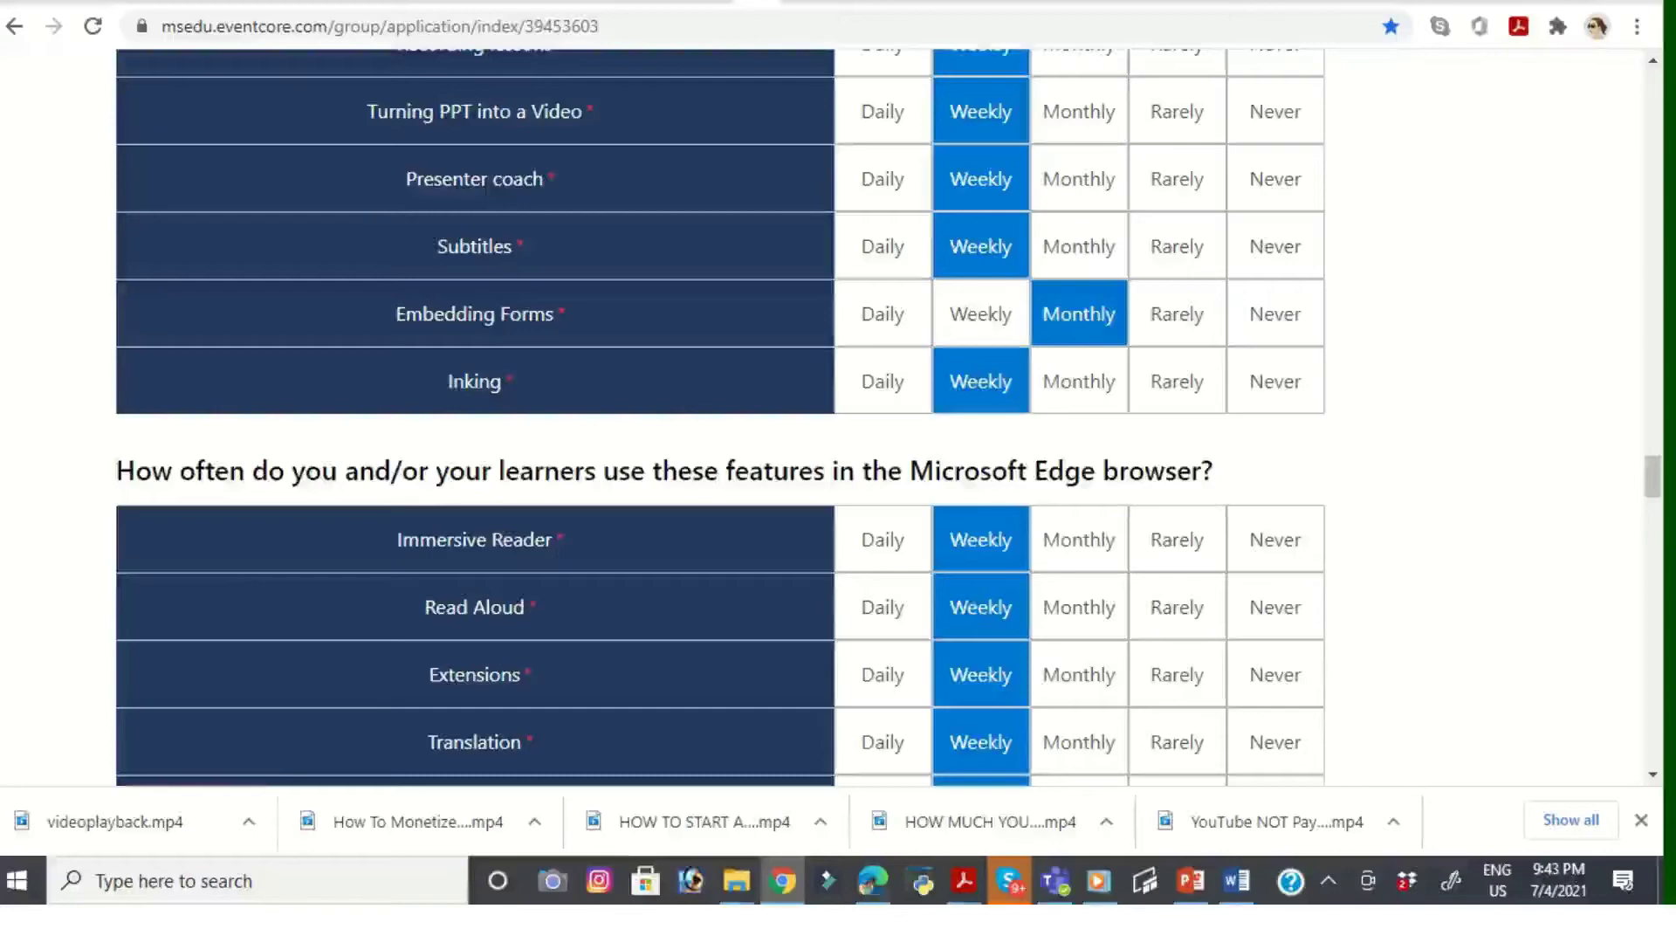
scroll(889, 414, "down", 3)
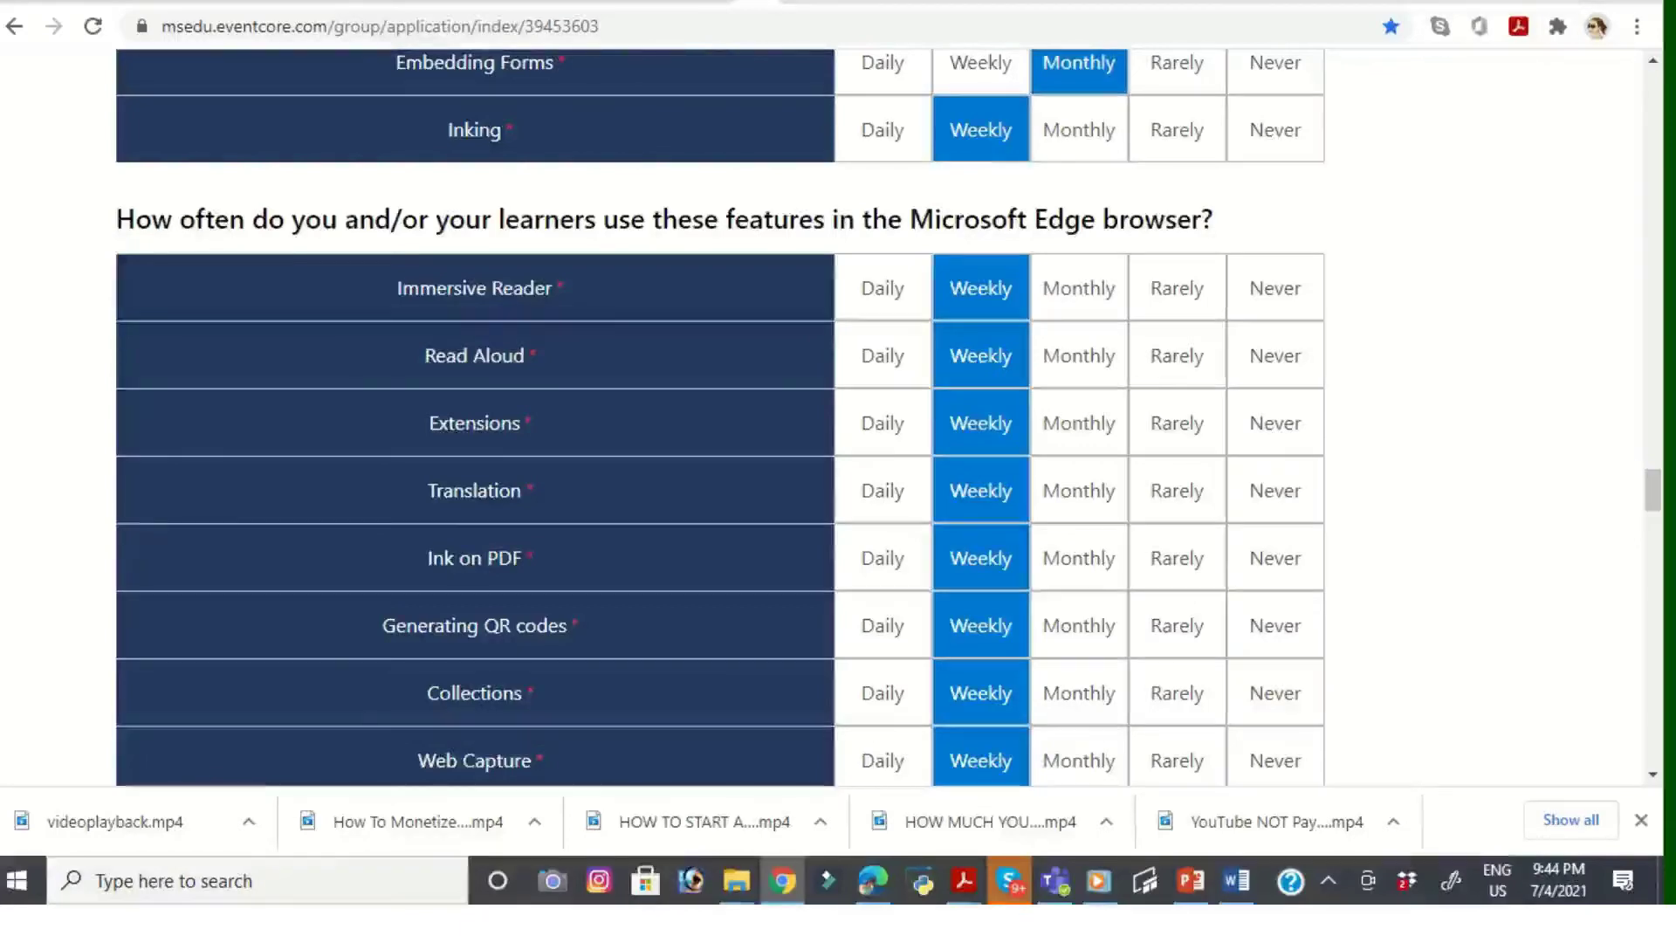
scroll(838, 419, "down", 5)
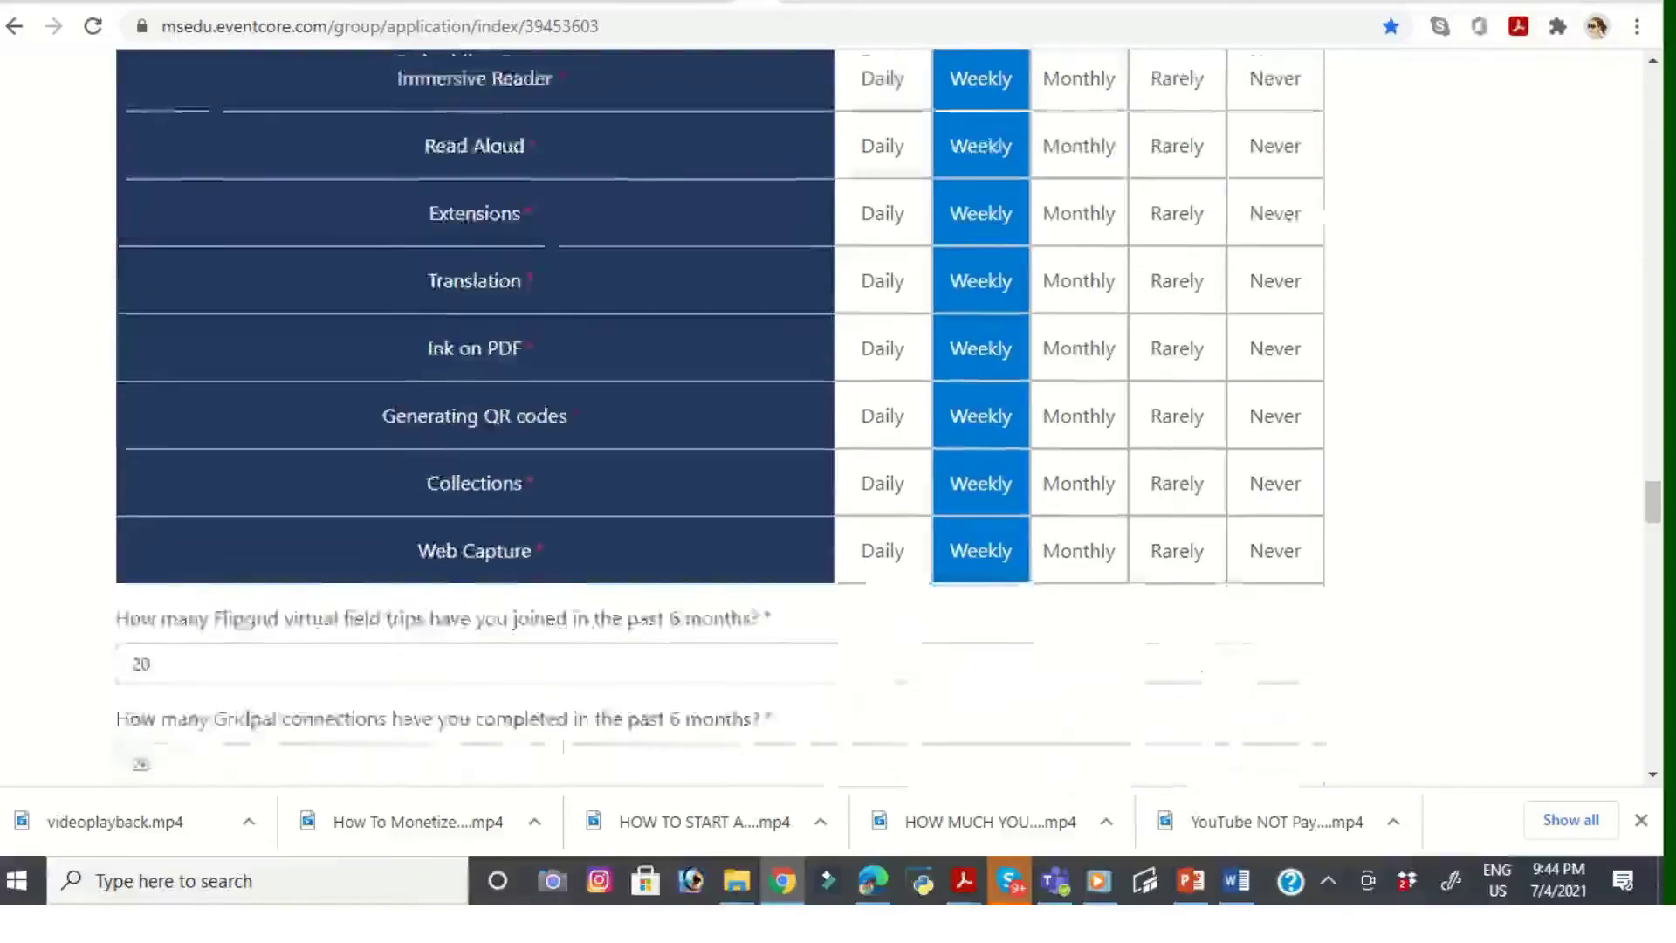
Step: Examine the answers on Flipgrid activity, Immersive Reader, accessibility checker, Teams, formative assessment, Forms, OneNote and the breakout room step order
scroll(864, 261, "down", 2)
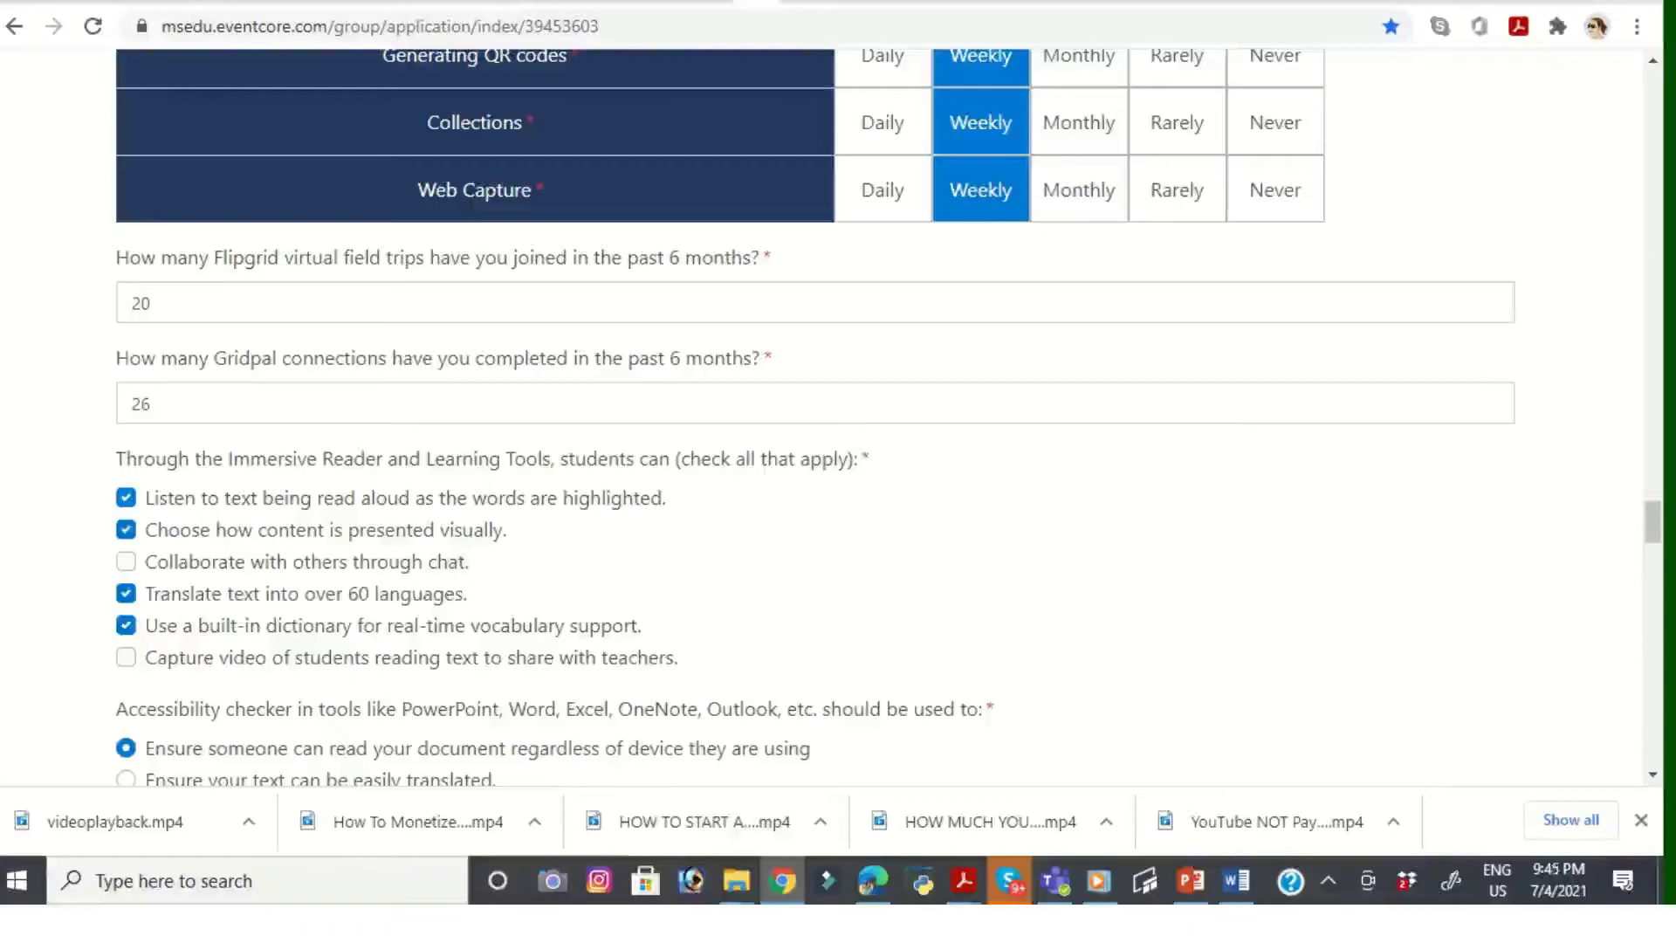
scroll(816, 419, "down", 3)
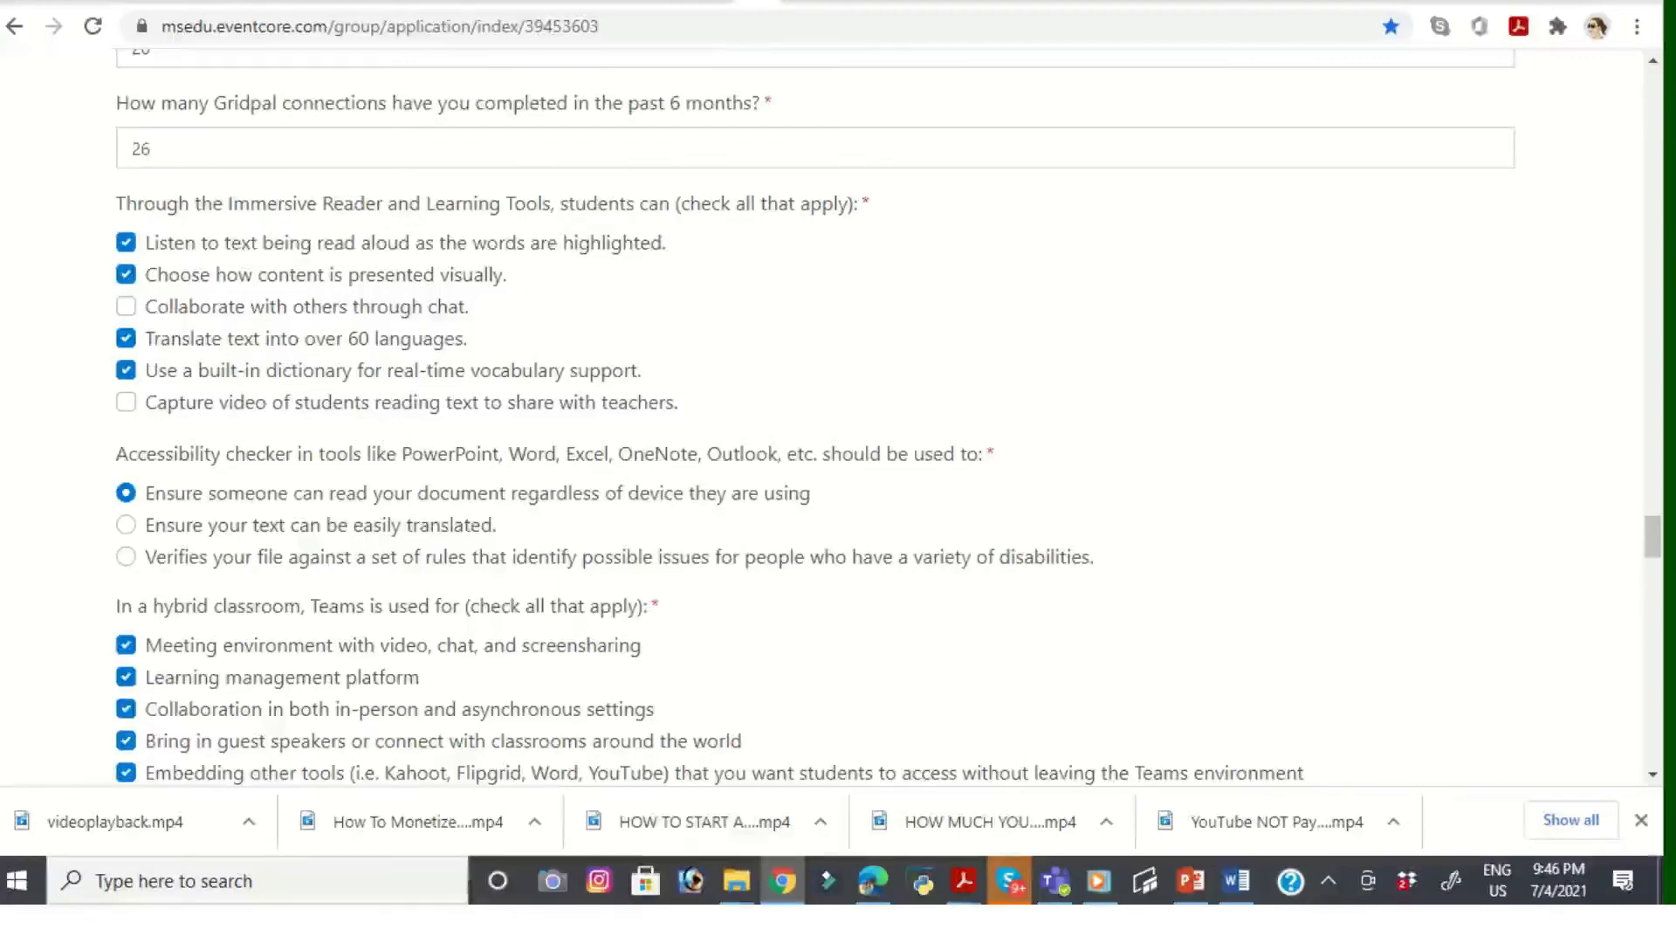
scroll(888, 416, "down", 5)
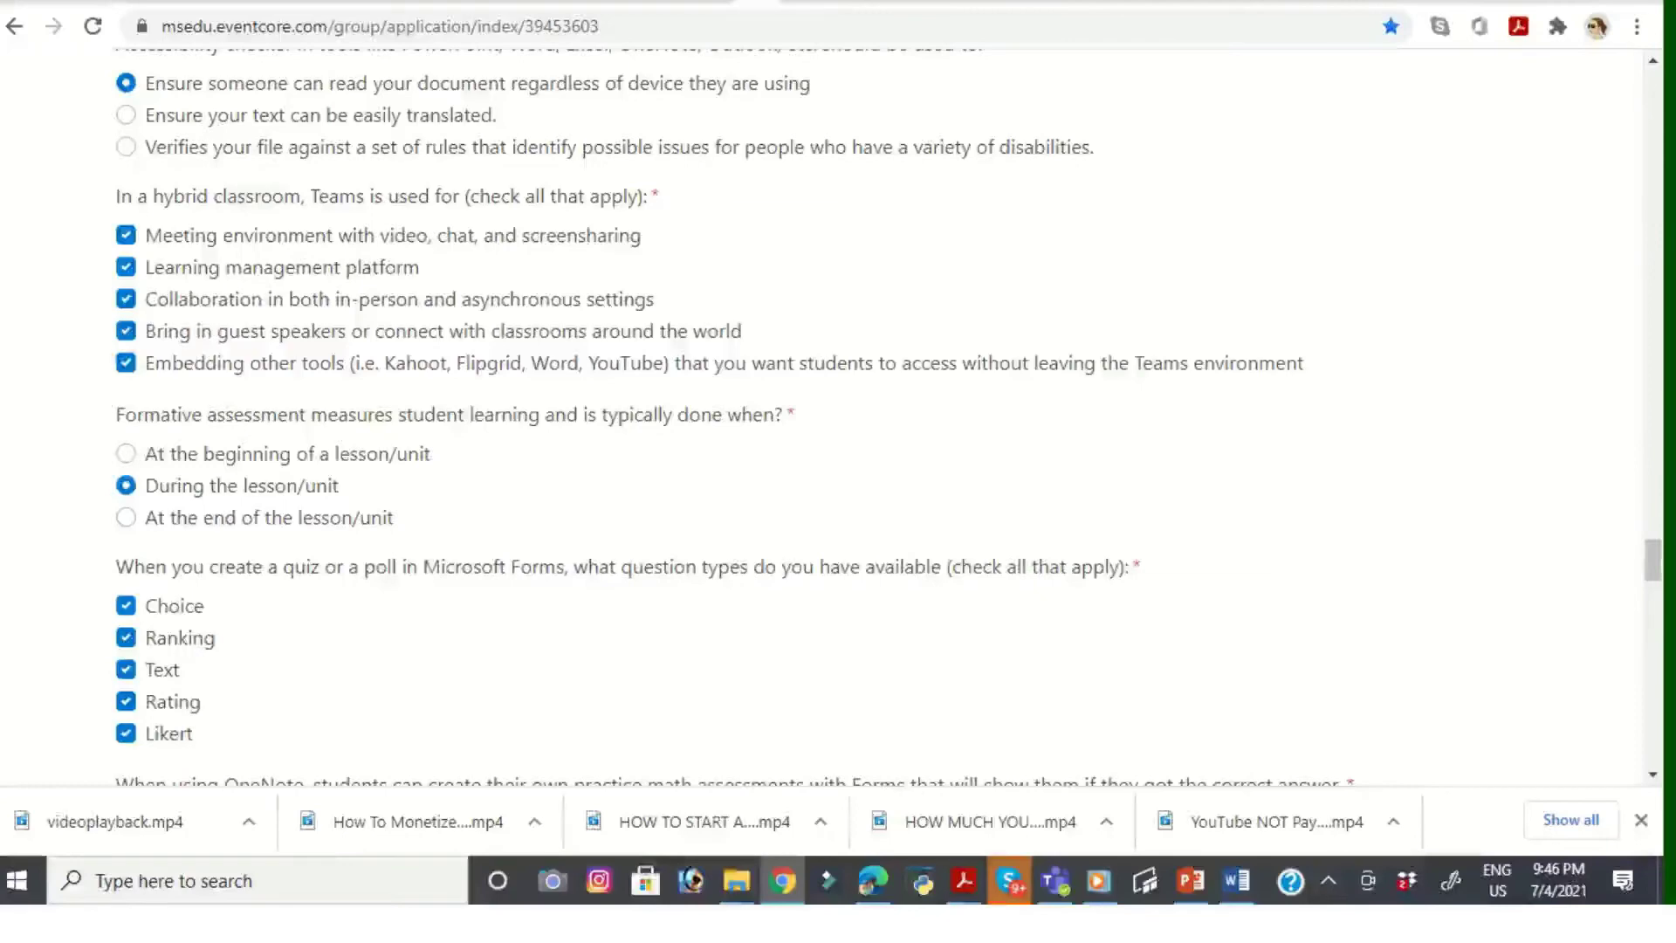
scroll(729, 419, "down", 2)
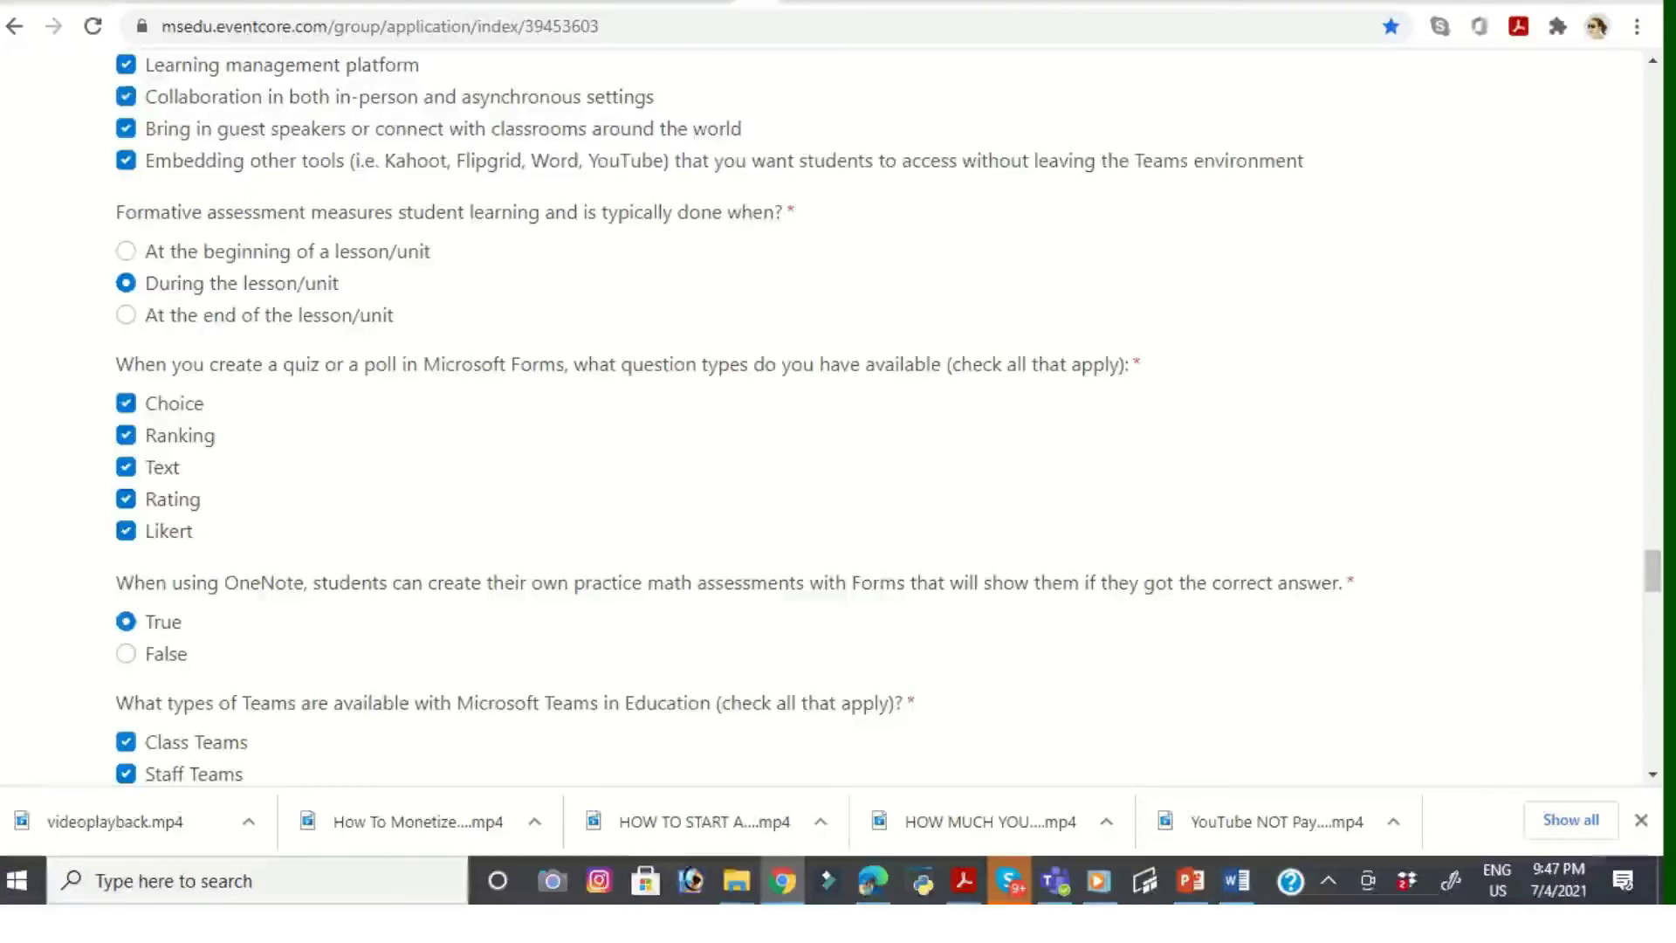
scroll(839, 414, "down", 5)
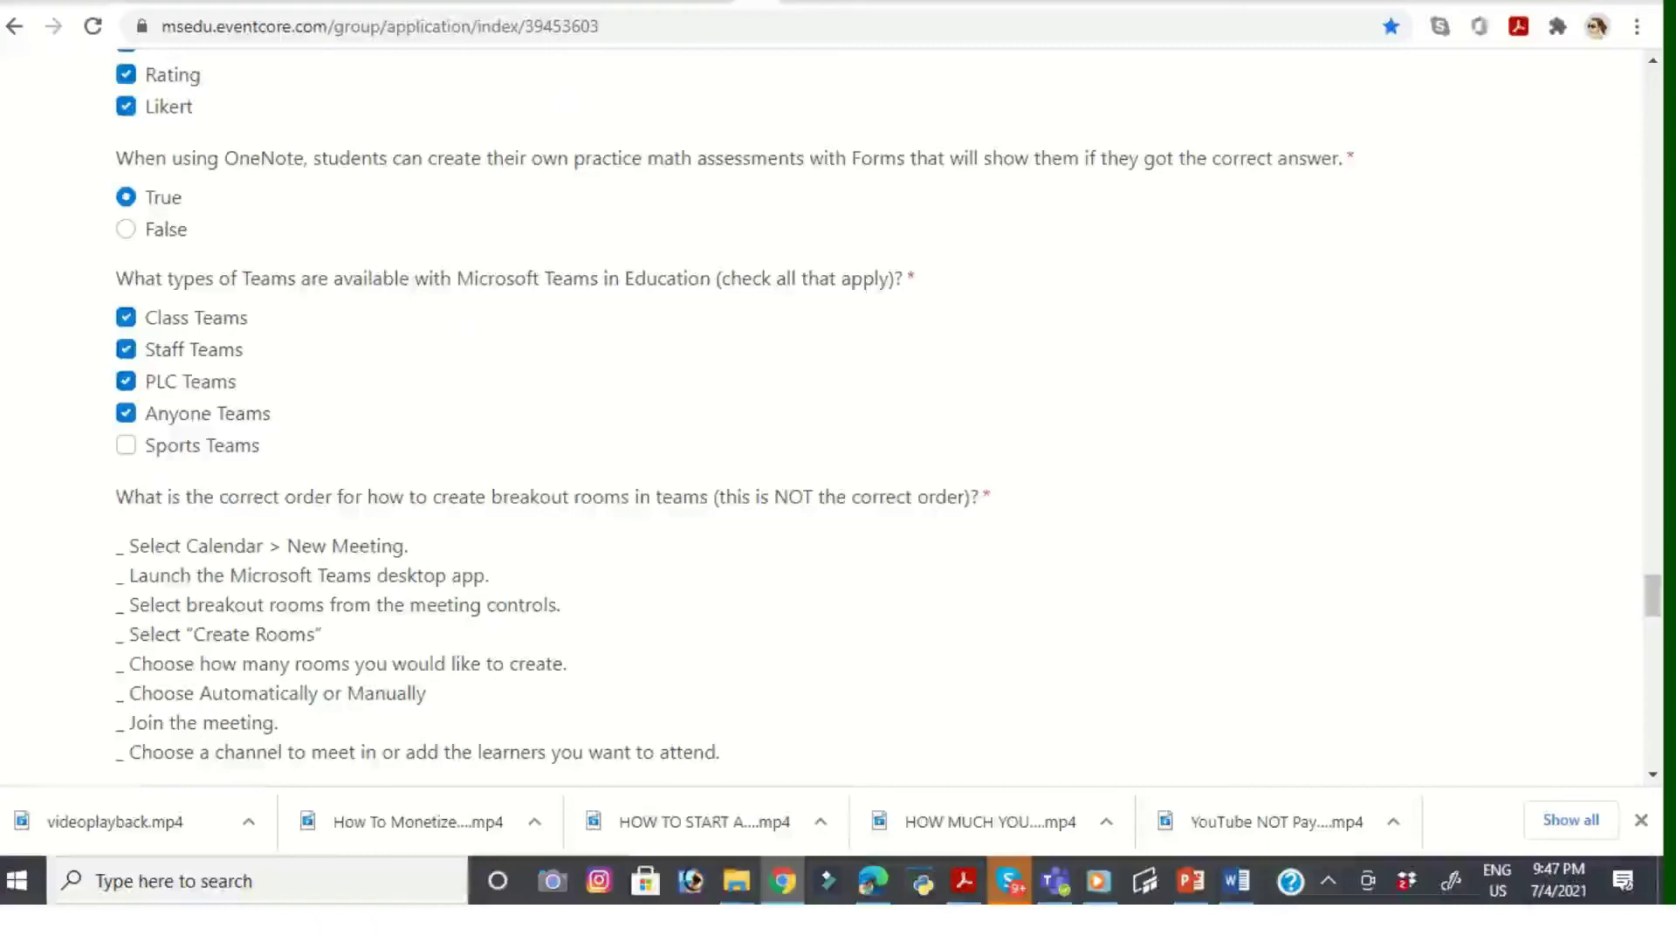
scroll(726, 416, "down", 2)
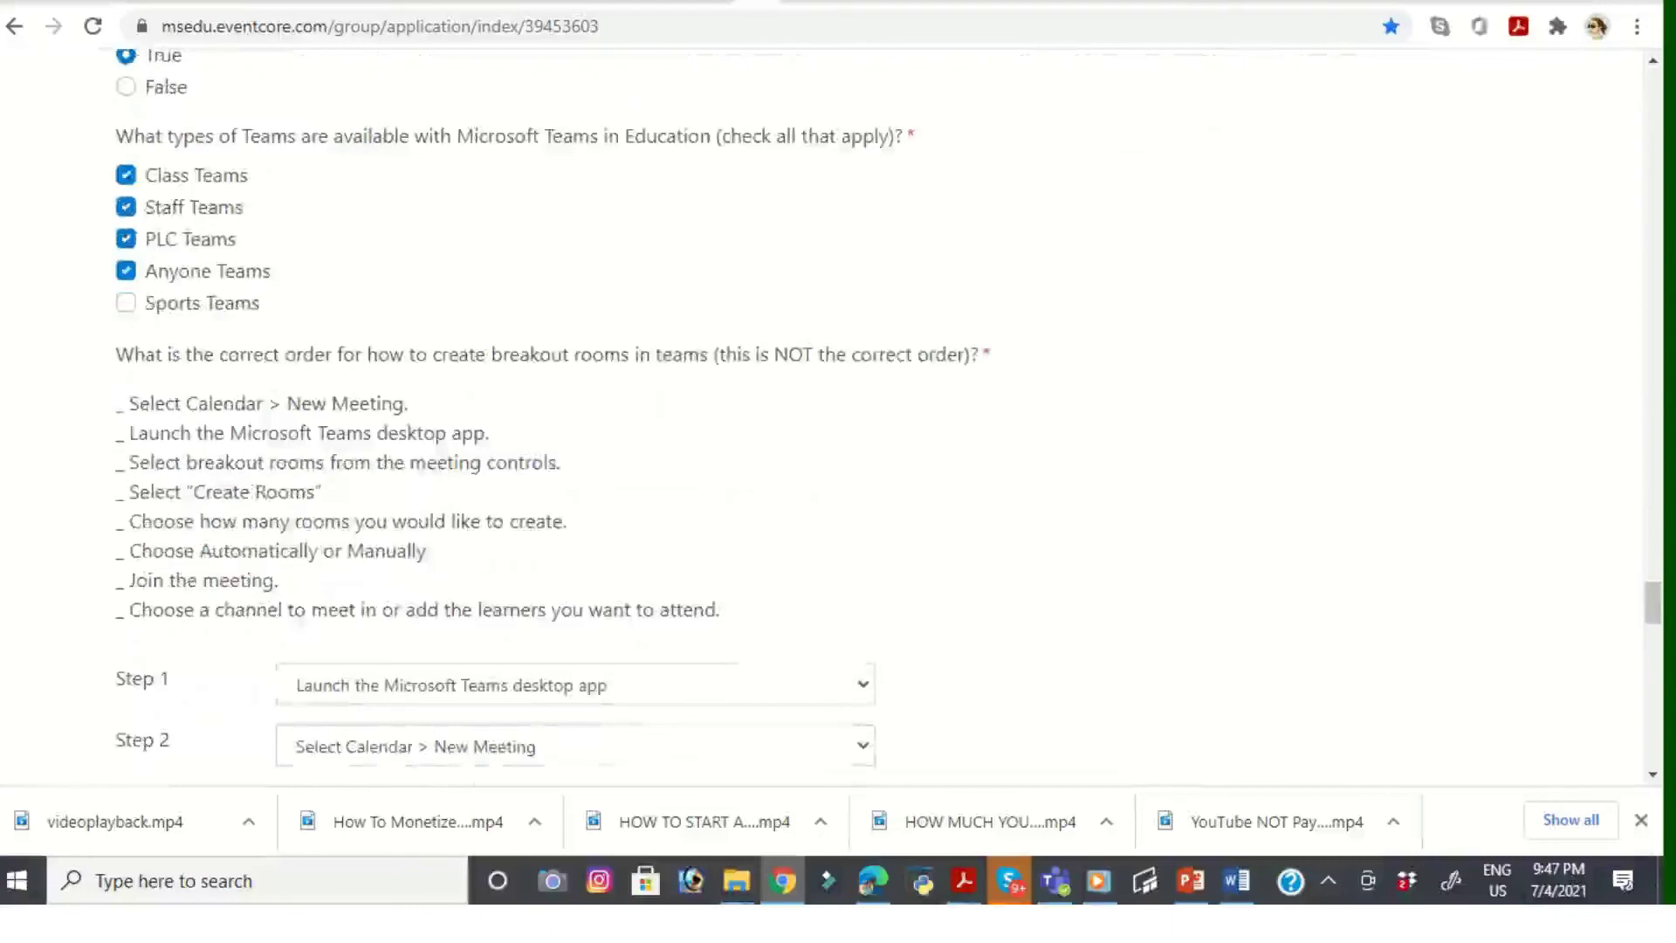
scroll(727, 417, "down", 4)
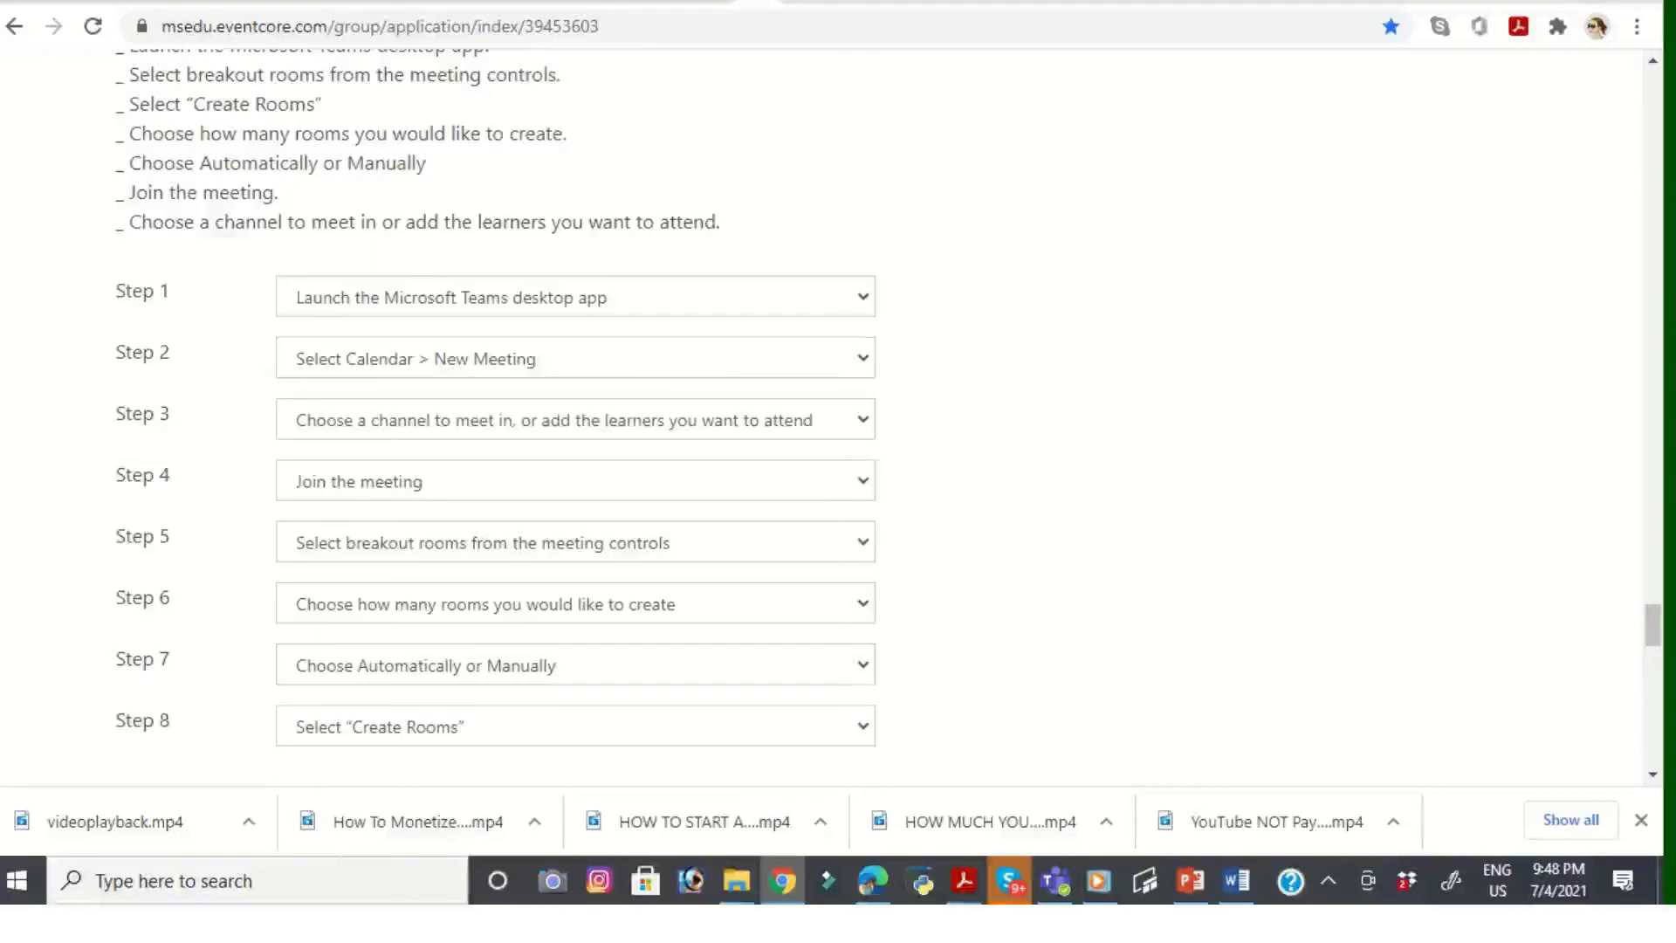
Step: Examine the 2020-2021 MIE Expert status and the written answers on community contribution, accessibility, lessons and the learning artifact
scroll(576, 410, "down", 3)
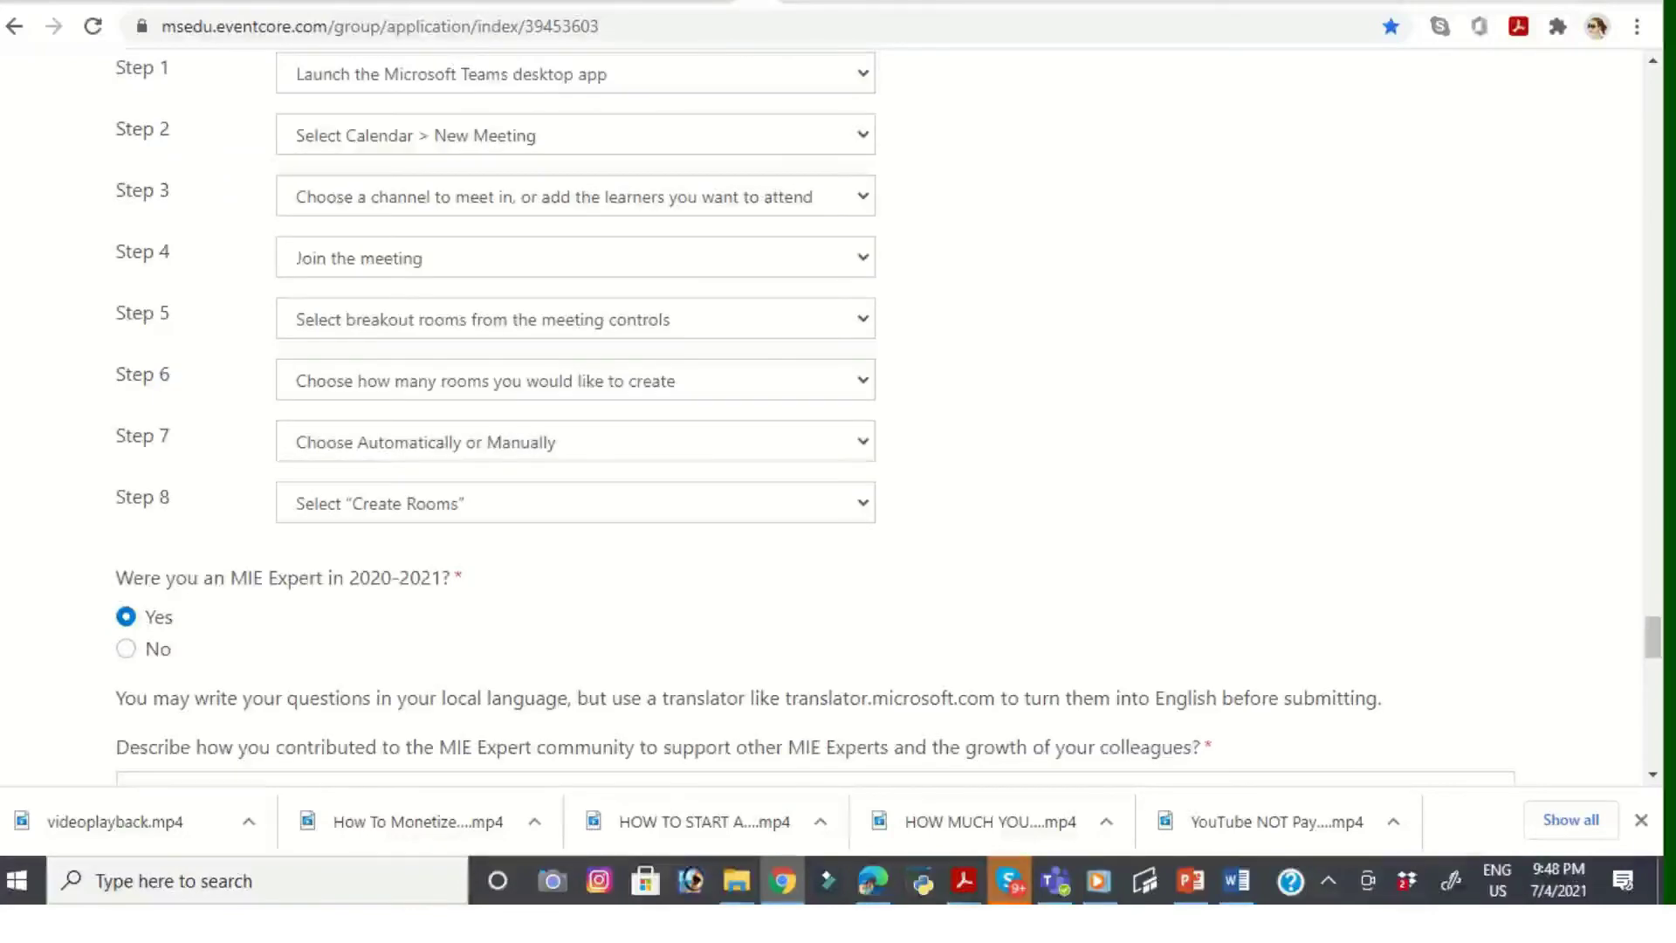
scroll(815, 419, "down", 3)
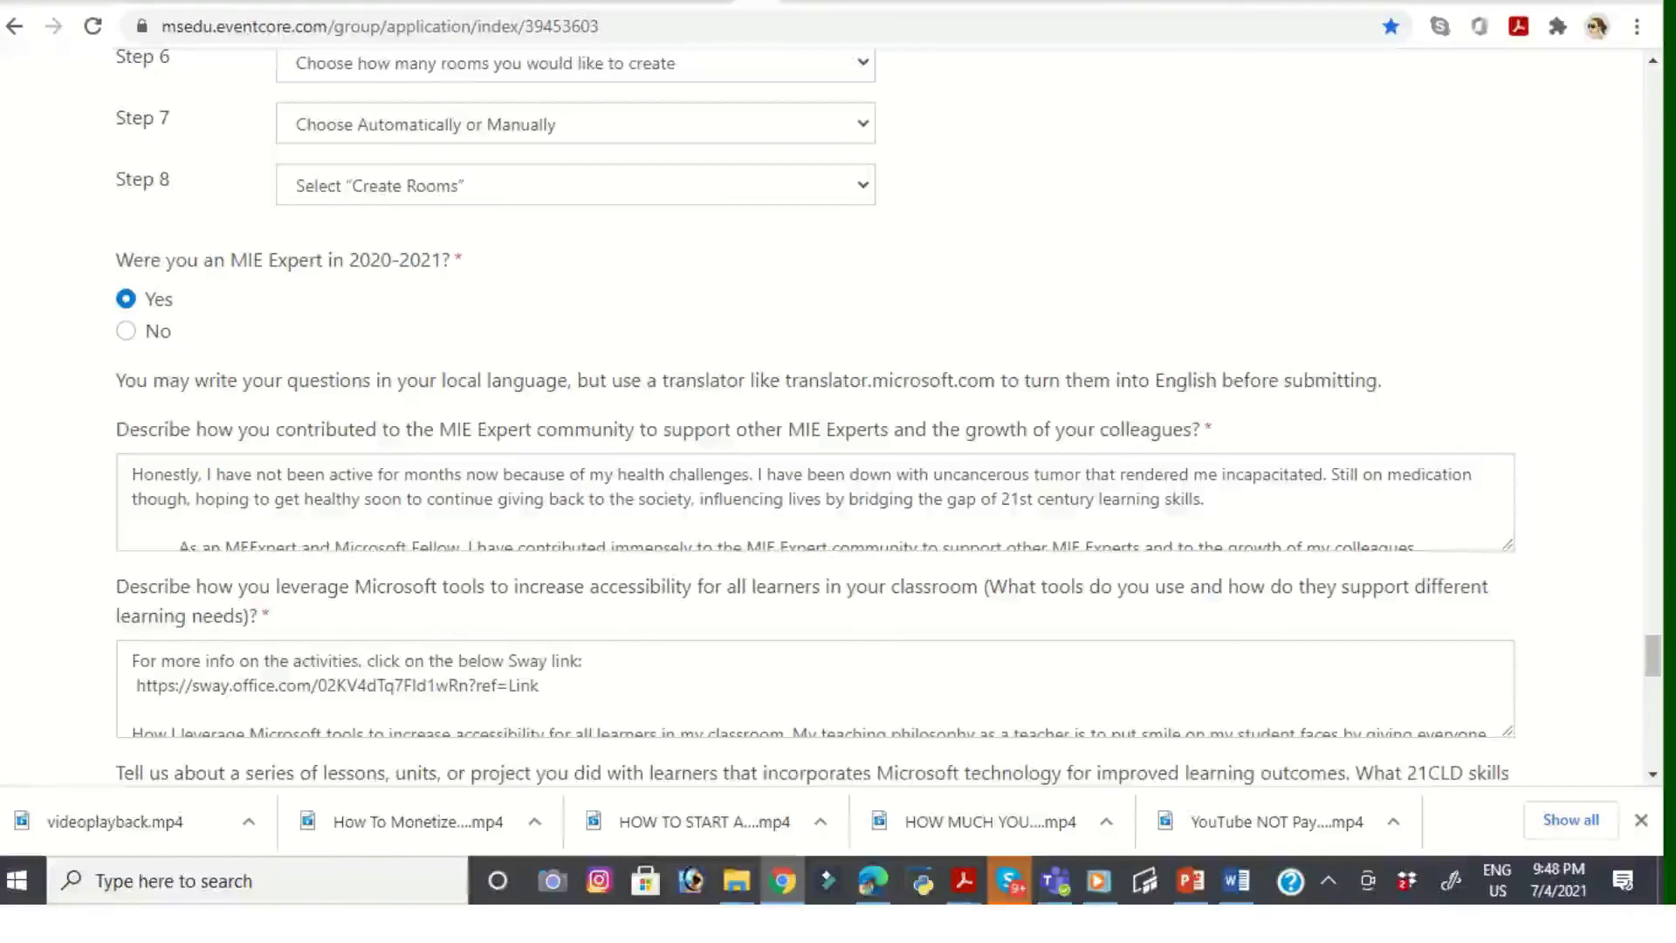
scroll(815, 416, "down", 7)
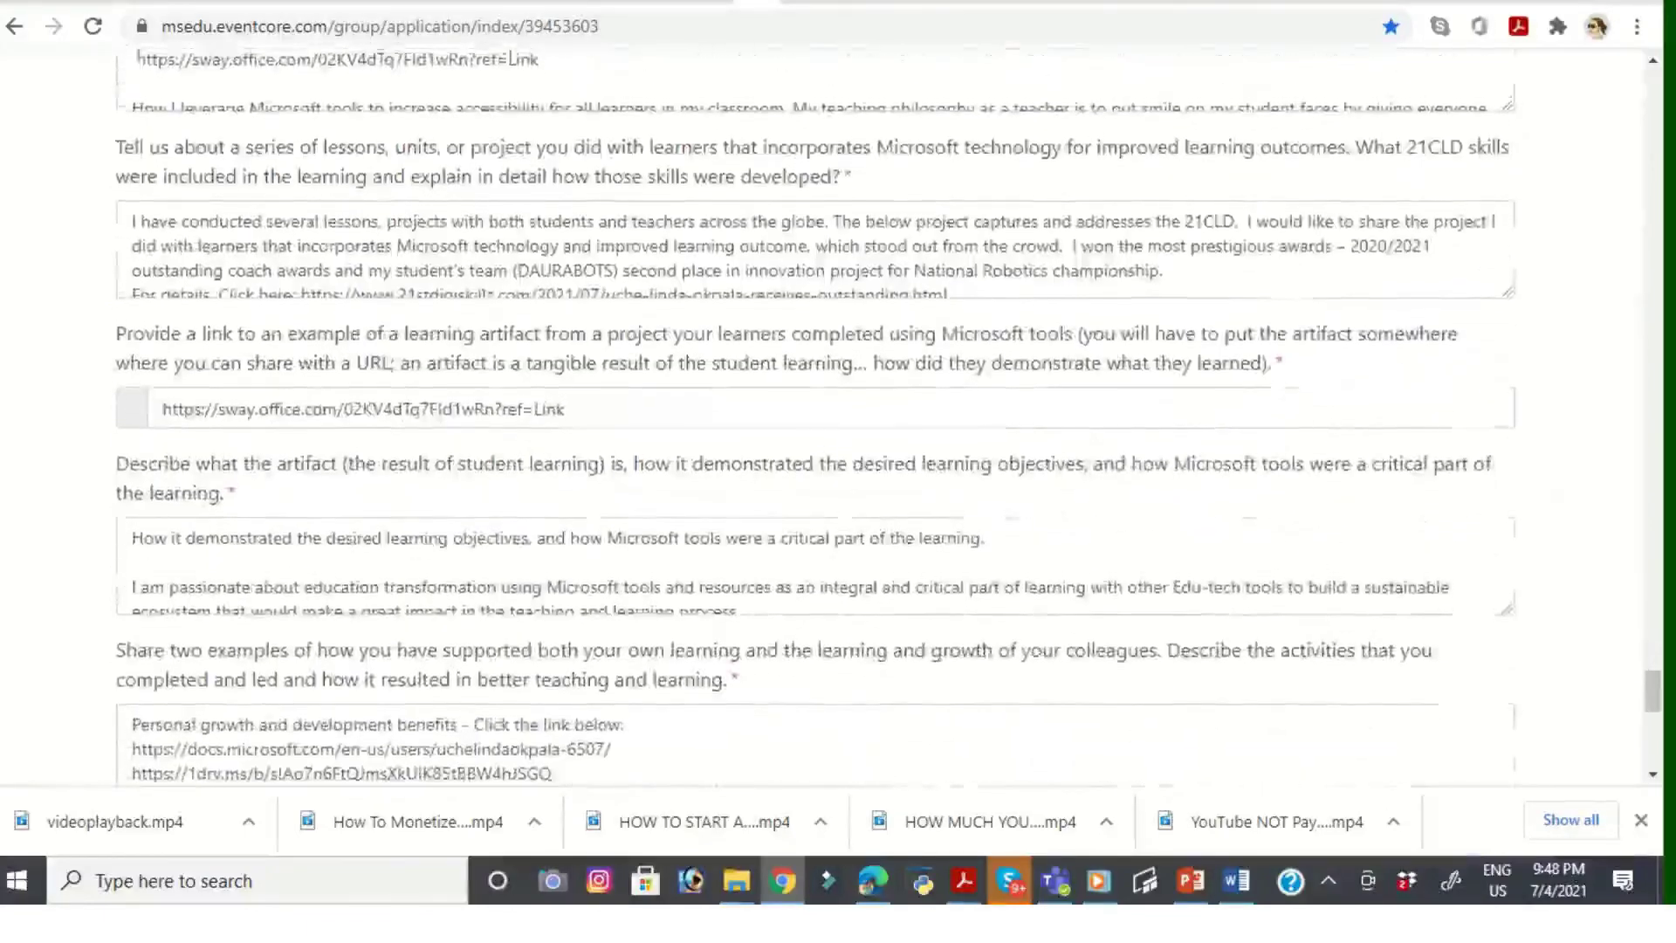
scroll(815, 417, "up", 3)
scroll(815, 416, "up", 1)
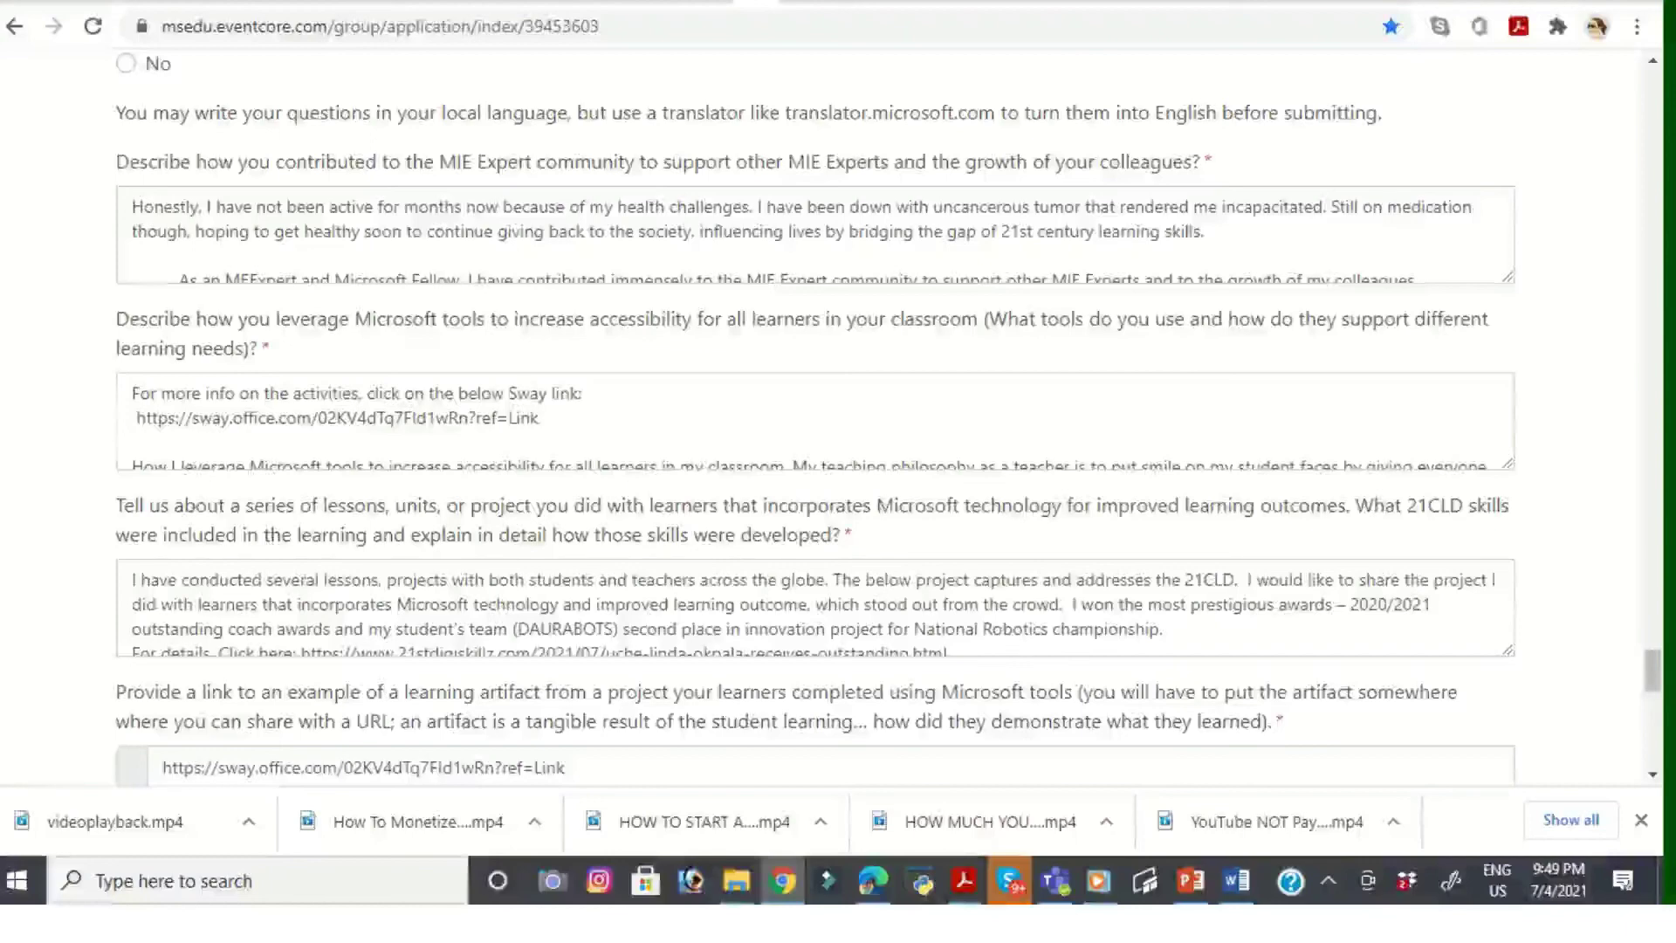
scroll(839, 419, "down", 1)
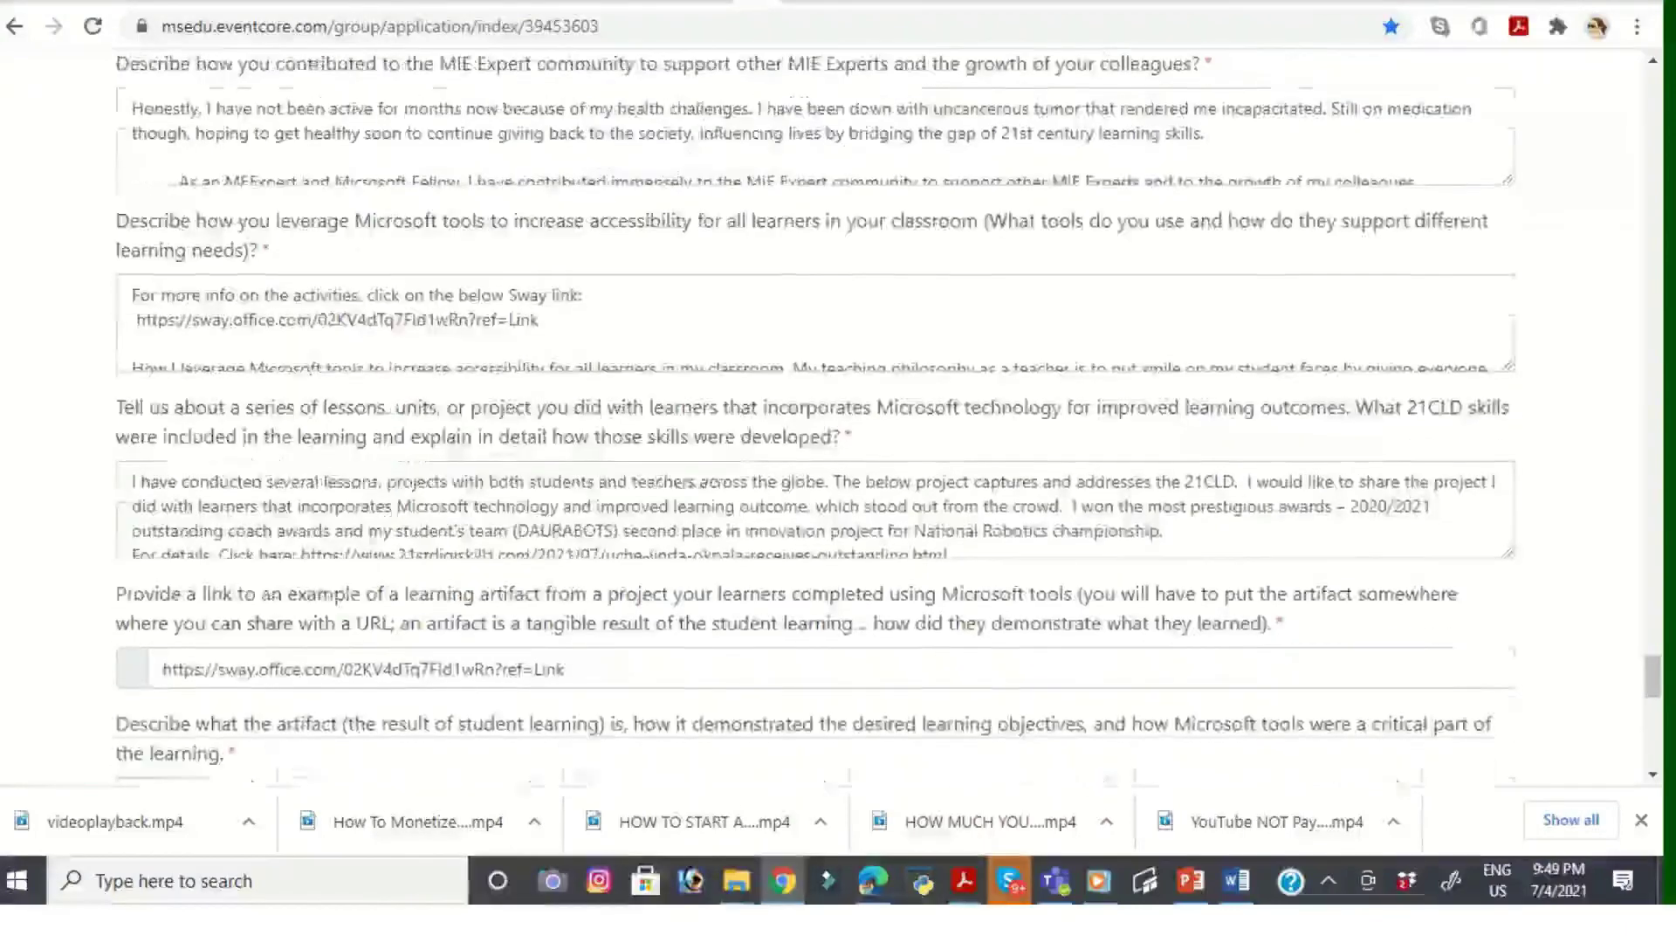
scroll(816, 417, "up", 1)
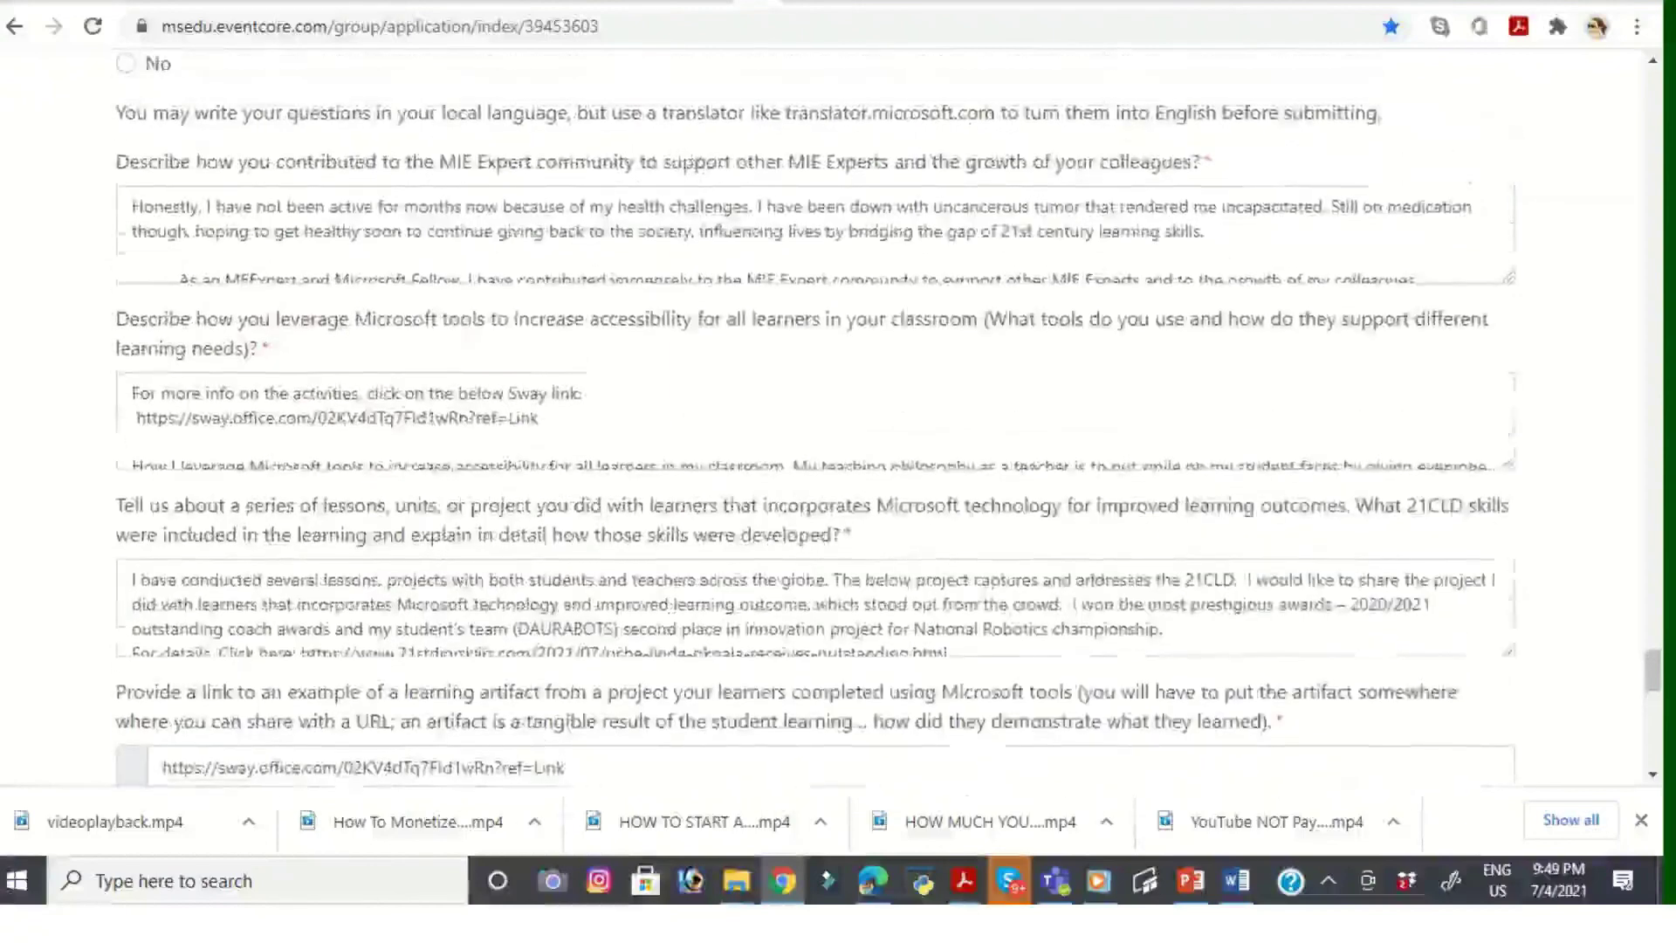
Step: Read the full answer on leveraging Microsoft tools for learner accessibility, through to its closing reference link
left_click(133, 442)
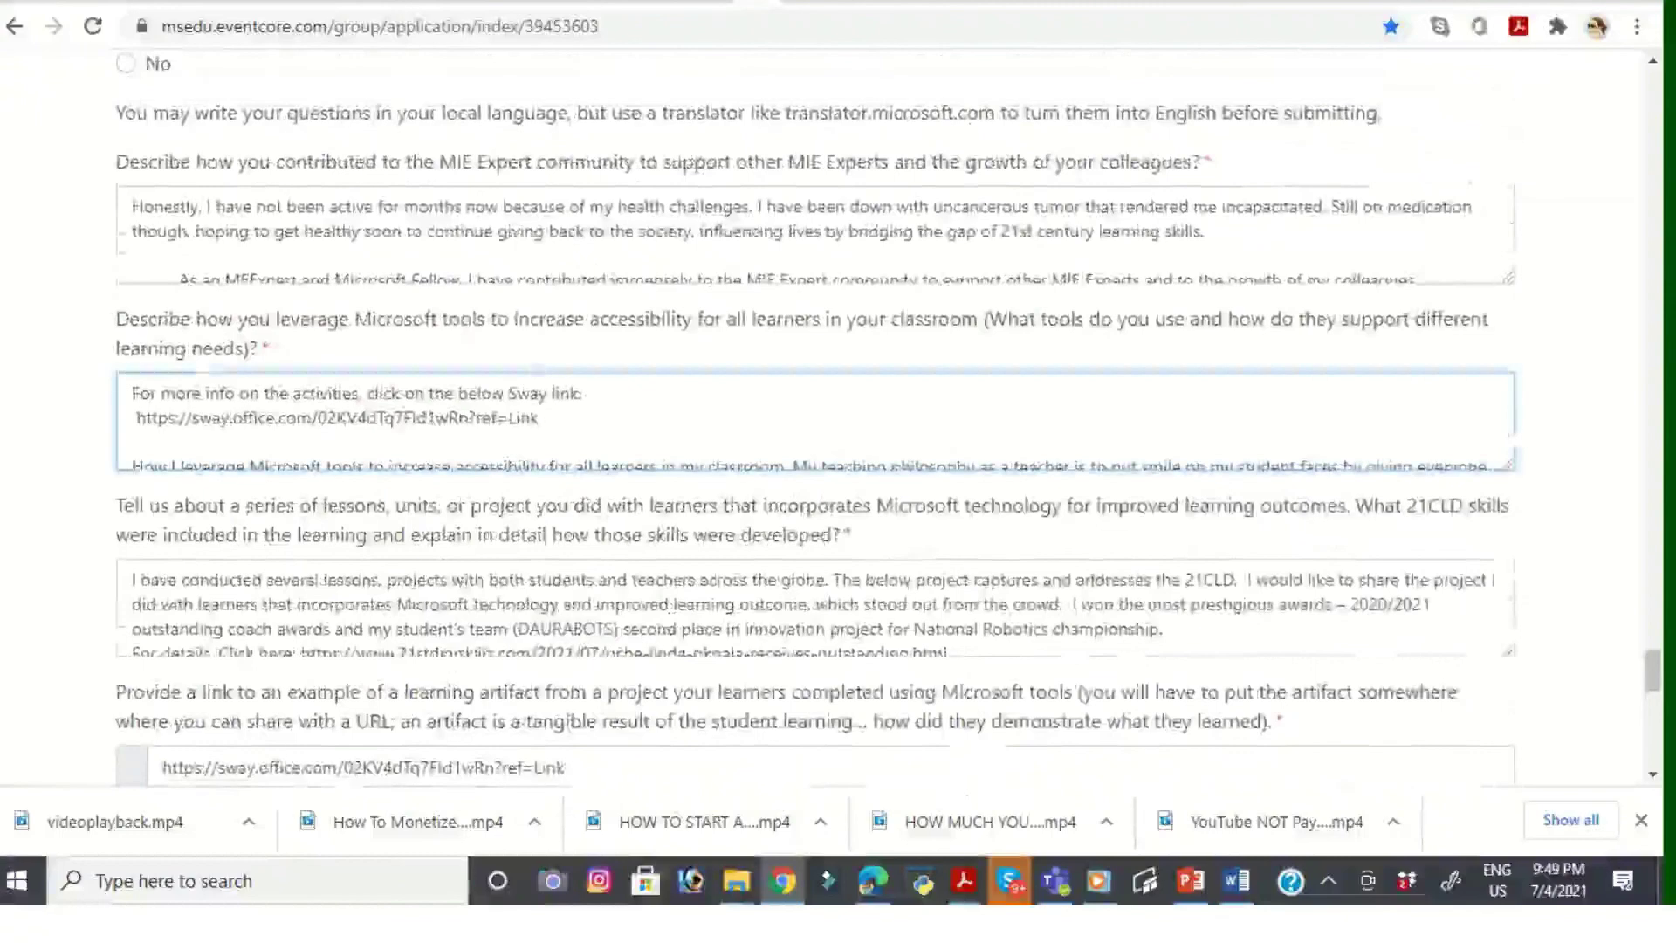
key("Down")
key("Down")
key("Down")
key("Down")
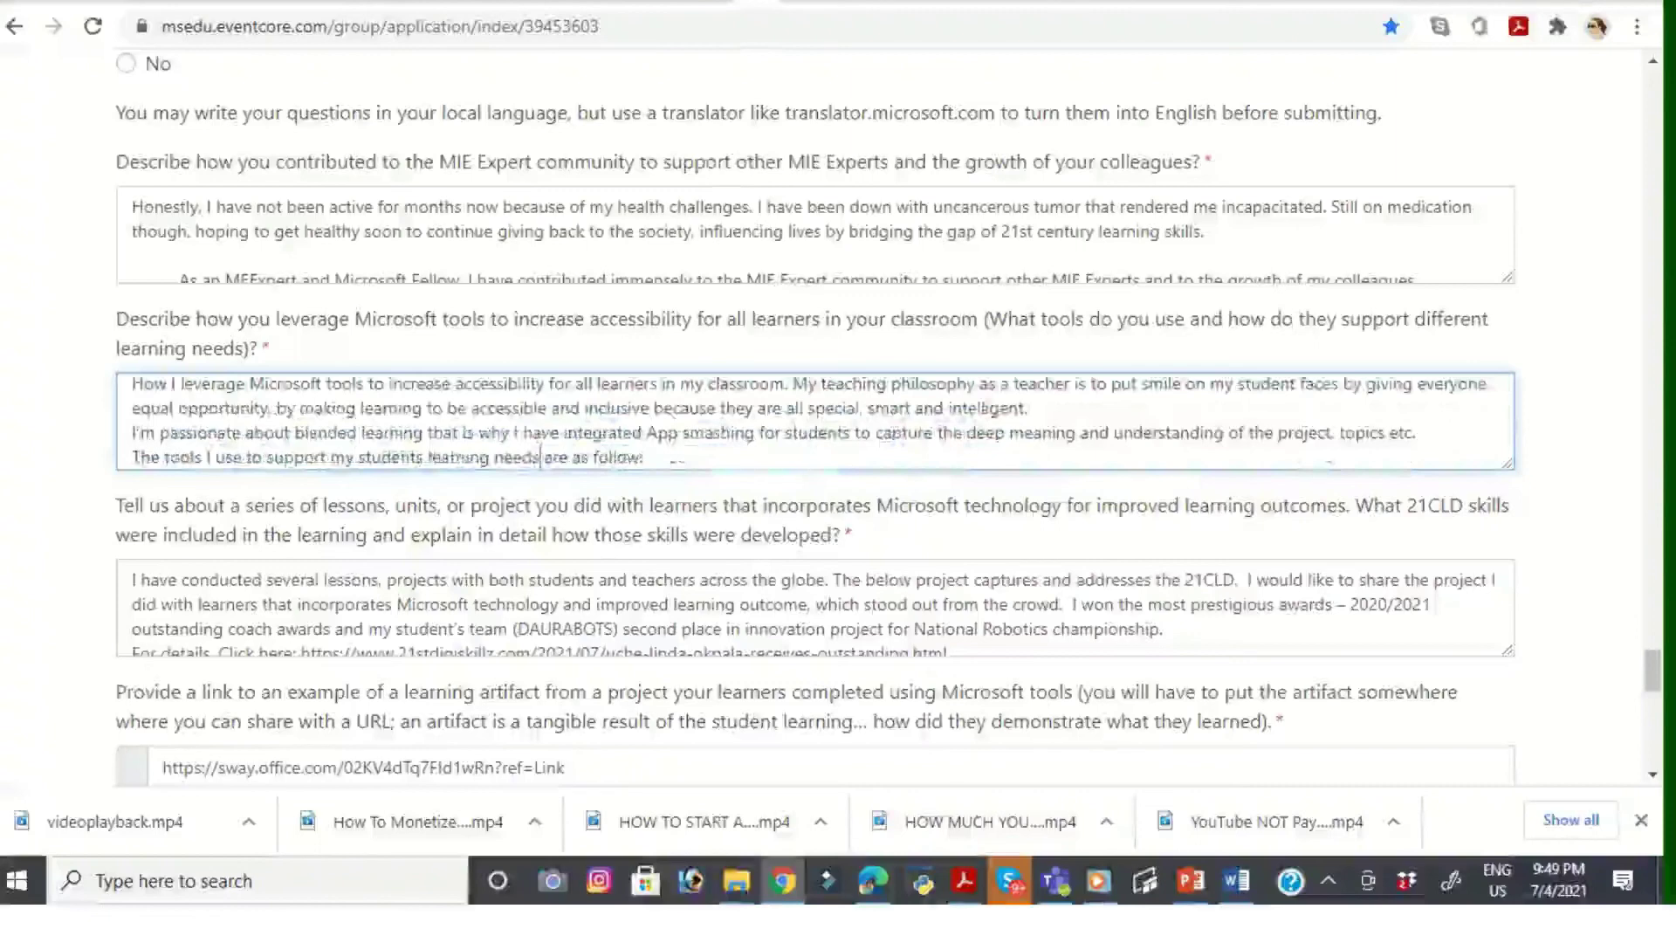
key("Down")
key("Down")
key("Down")
key("Down")
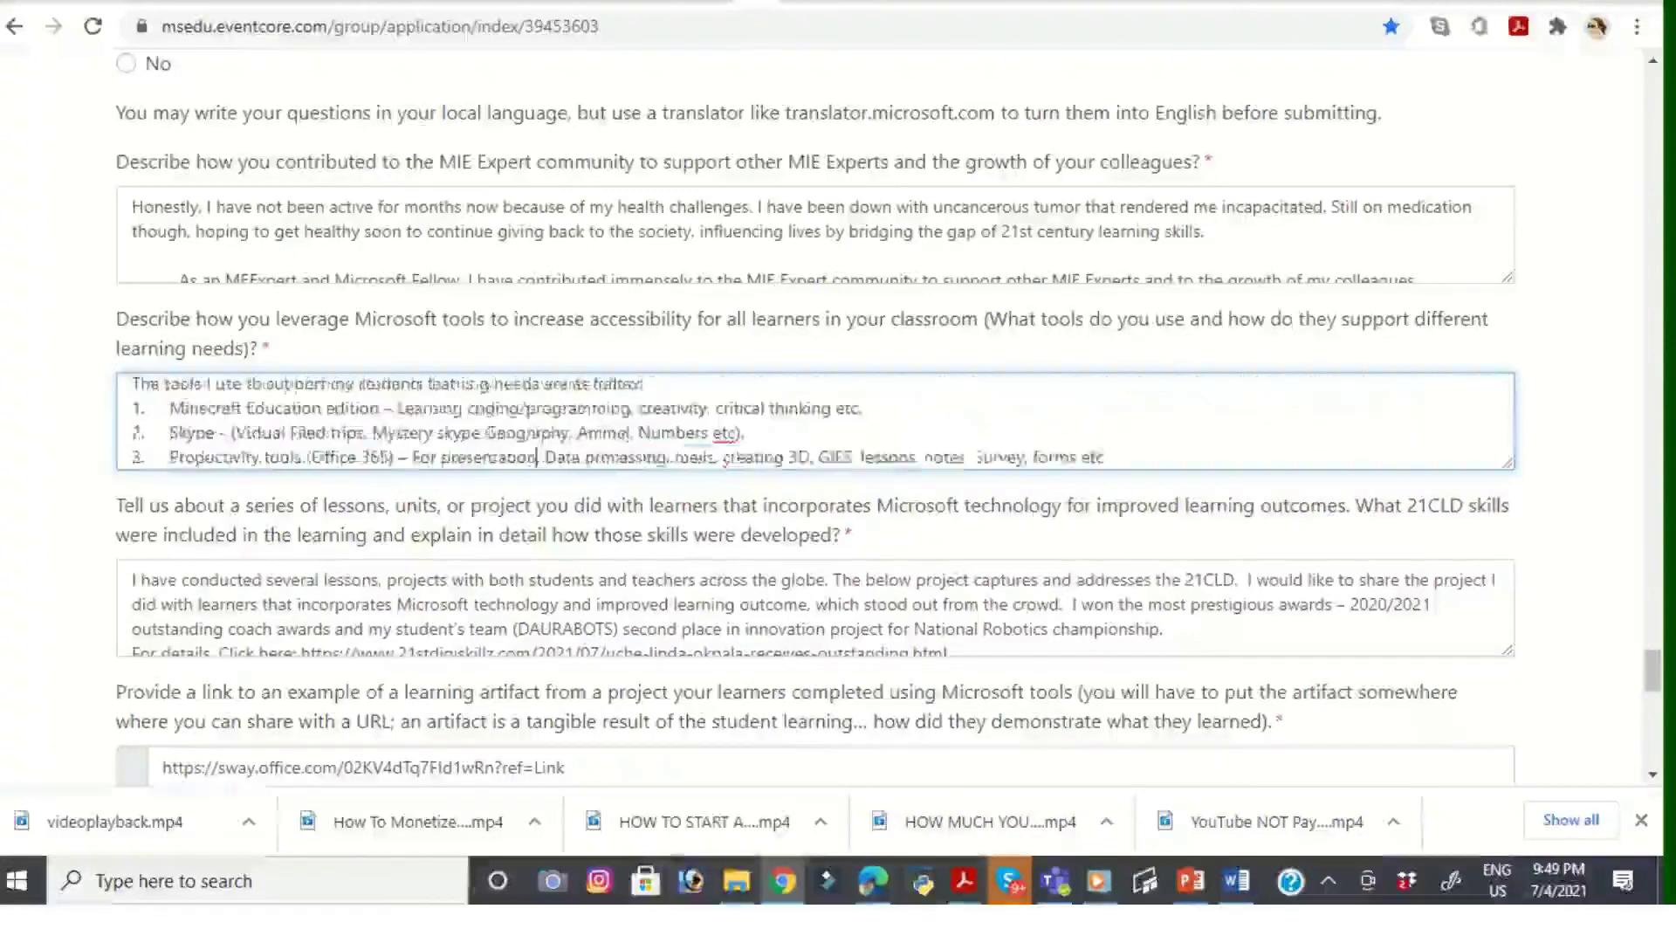
key("Down")
key("Down")
key("Down")
key("Down")
key("Down")
key("Down")
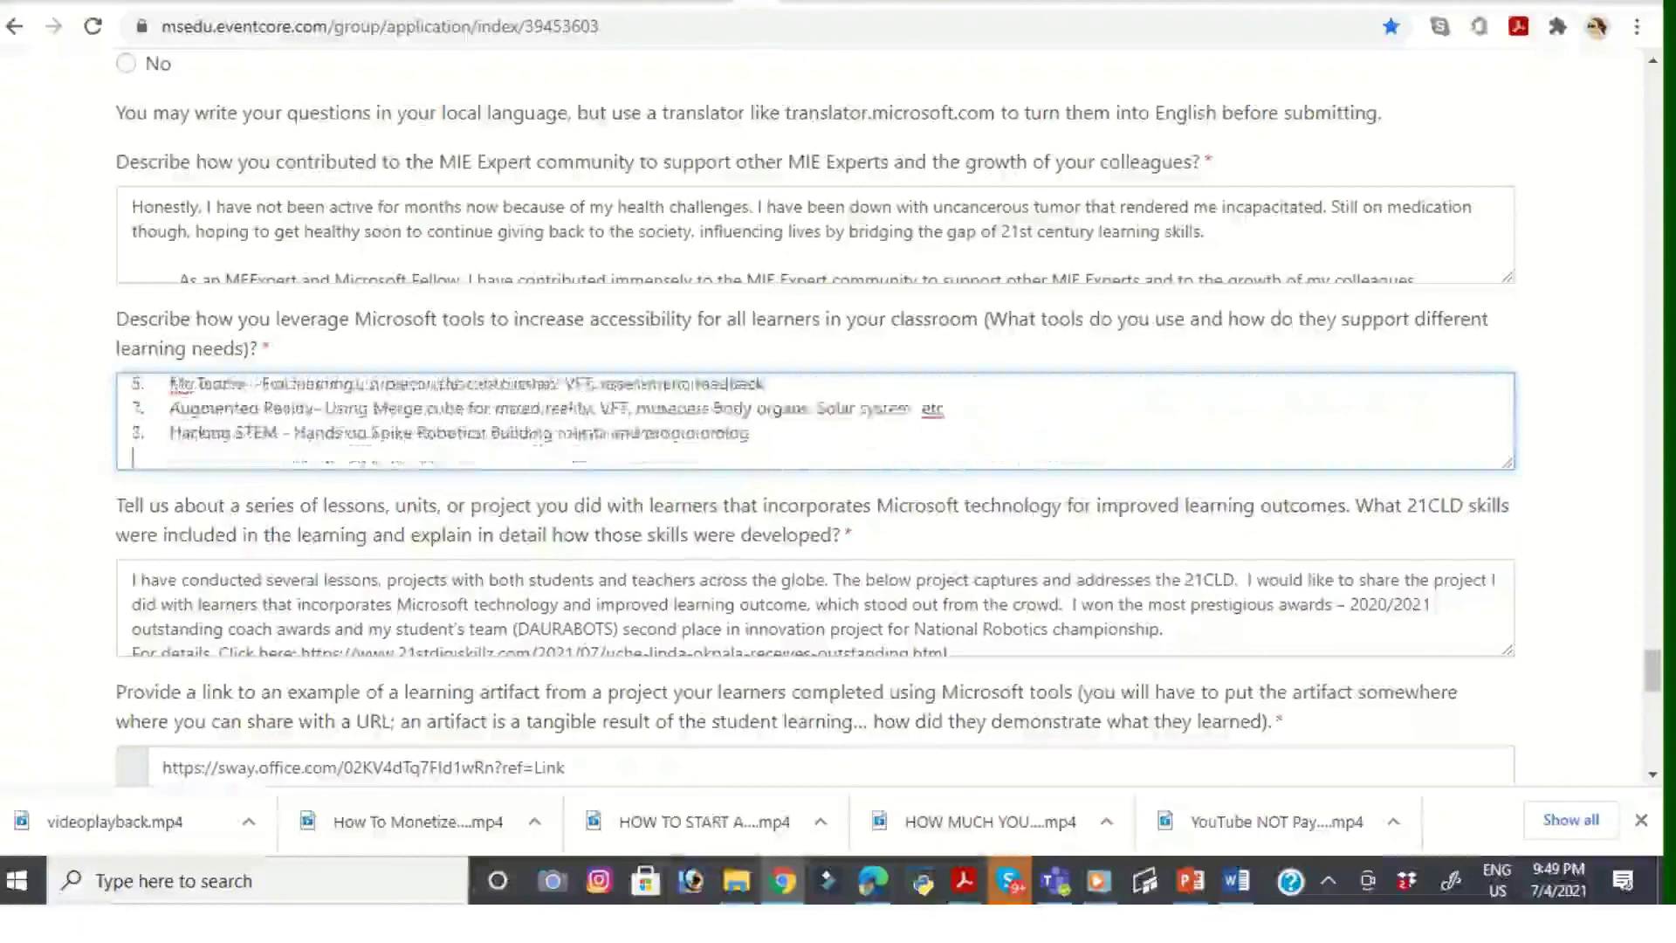
key("Down")
key("Down")
key("Down")
key("Down")
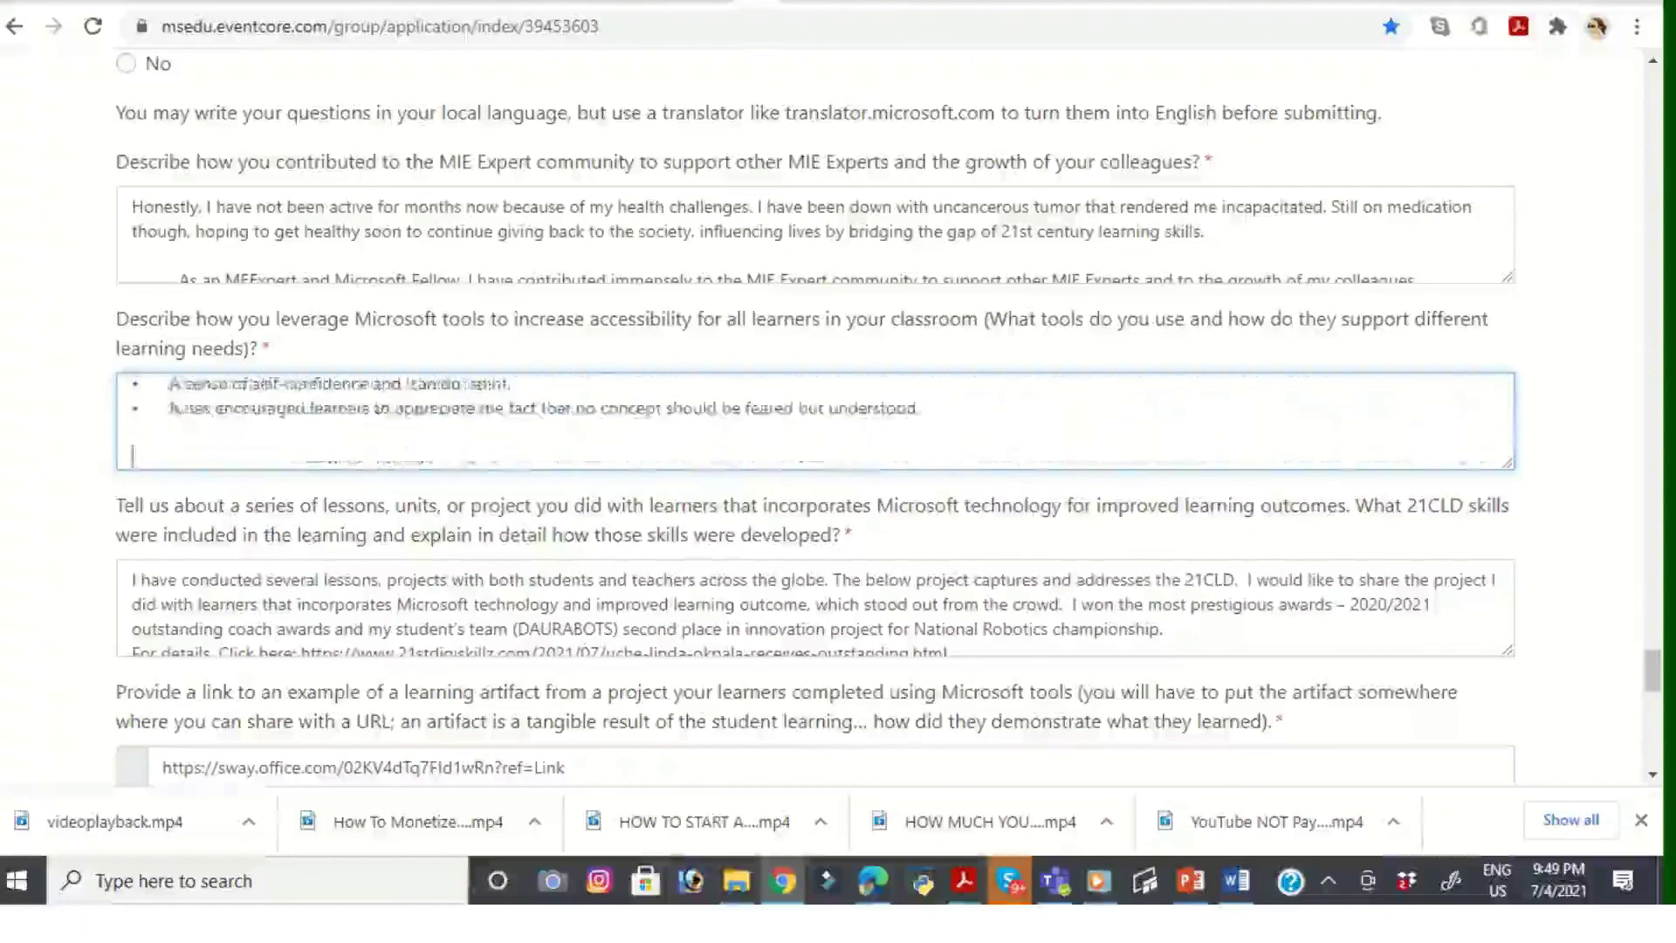
key("Down")
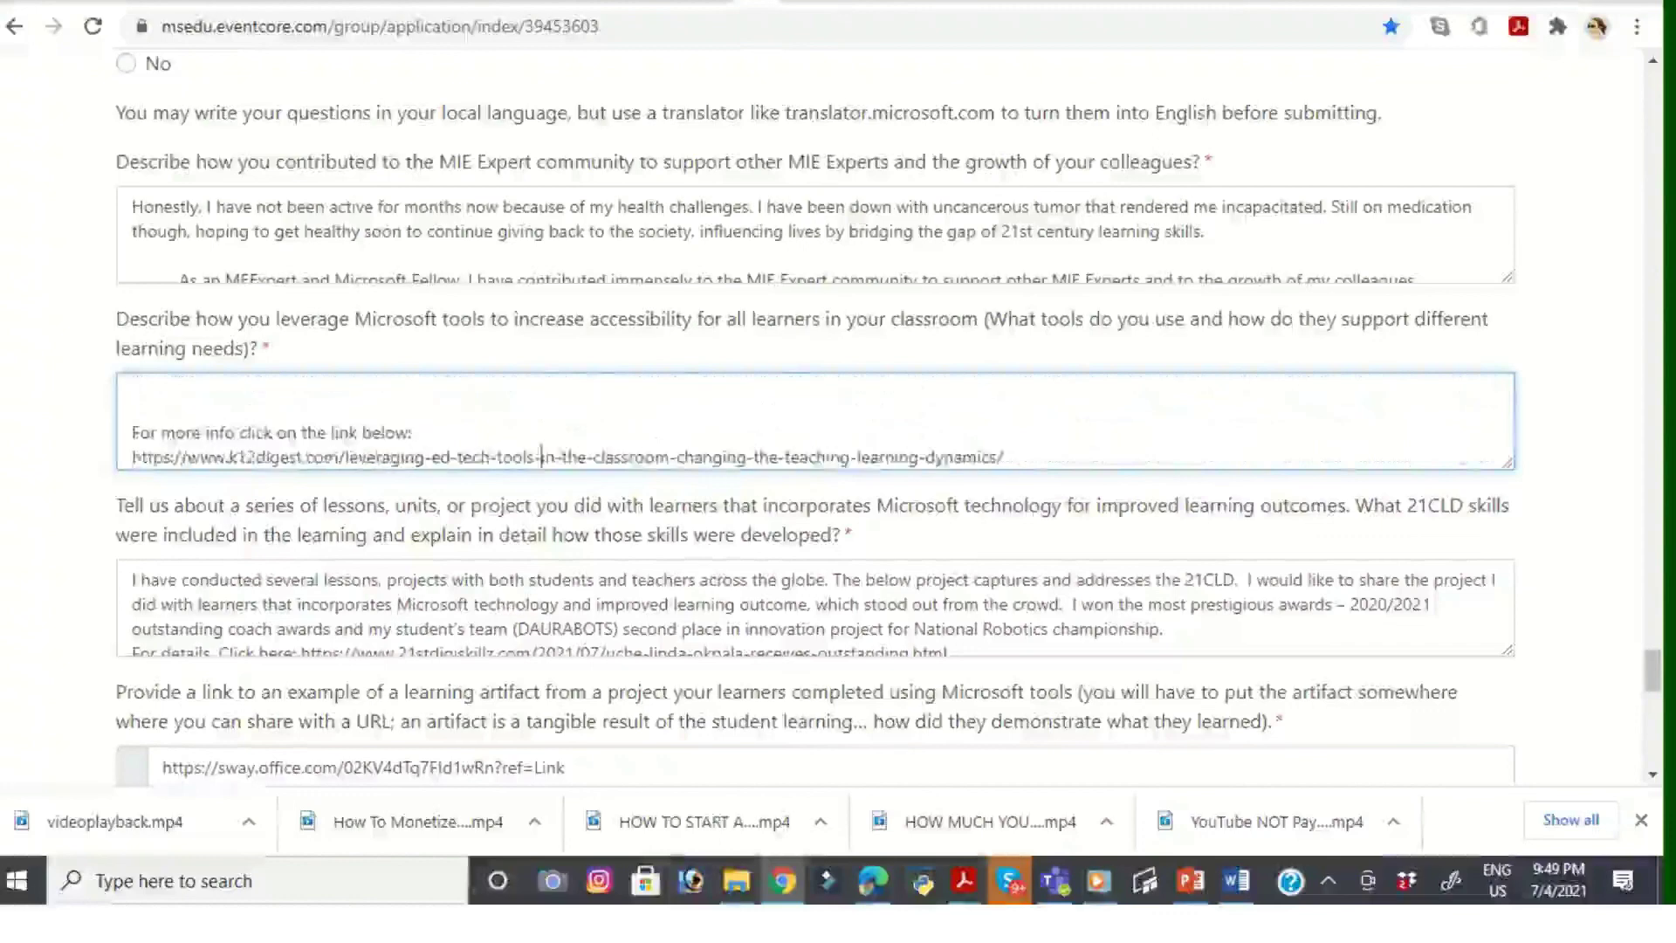
key("Down")
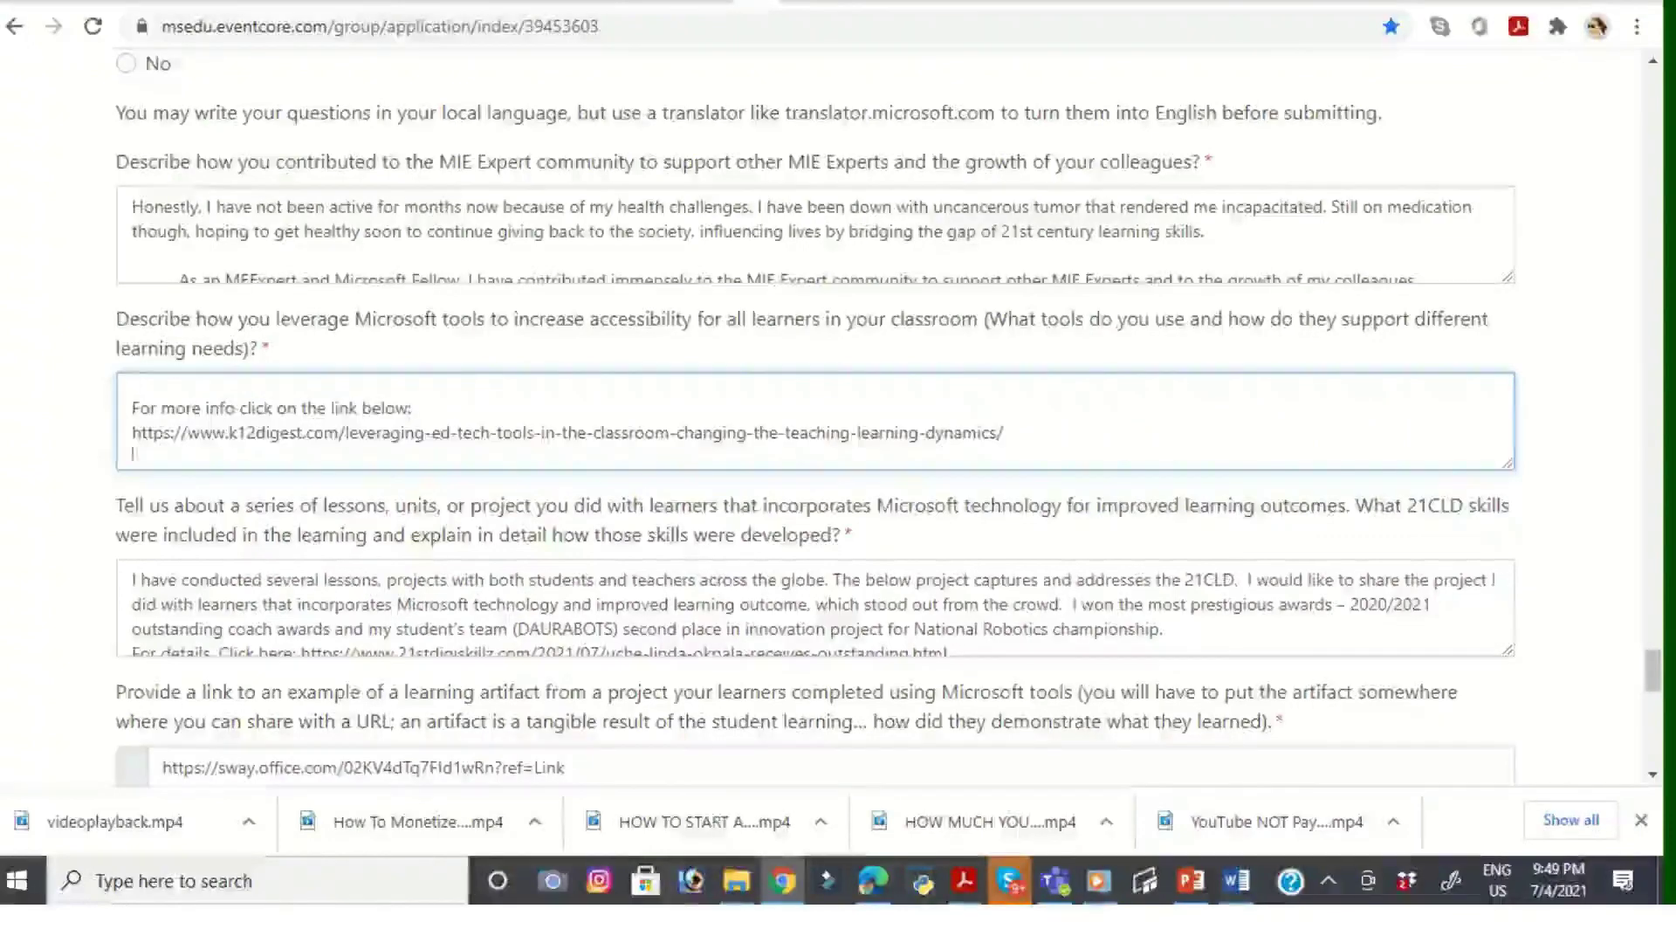
key("Down")
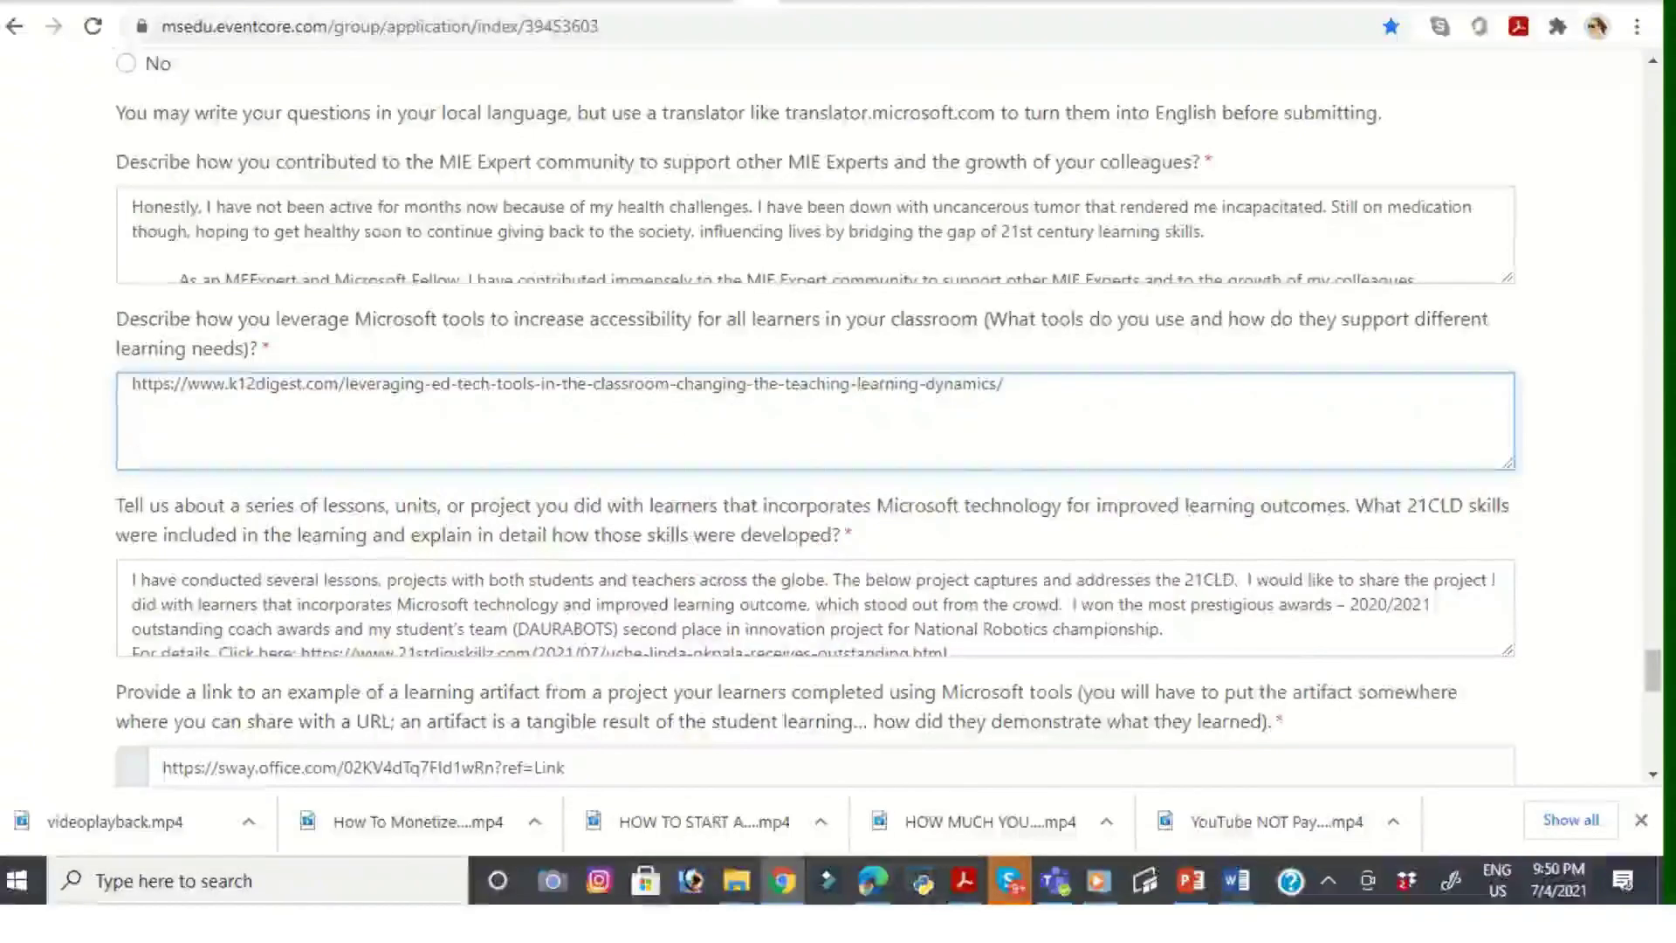
Step: Read the full answer on lessons and projects with Microsoft technology and the 21CLD skills developed
key("Tab")
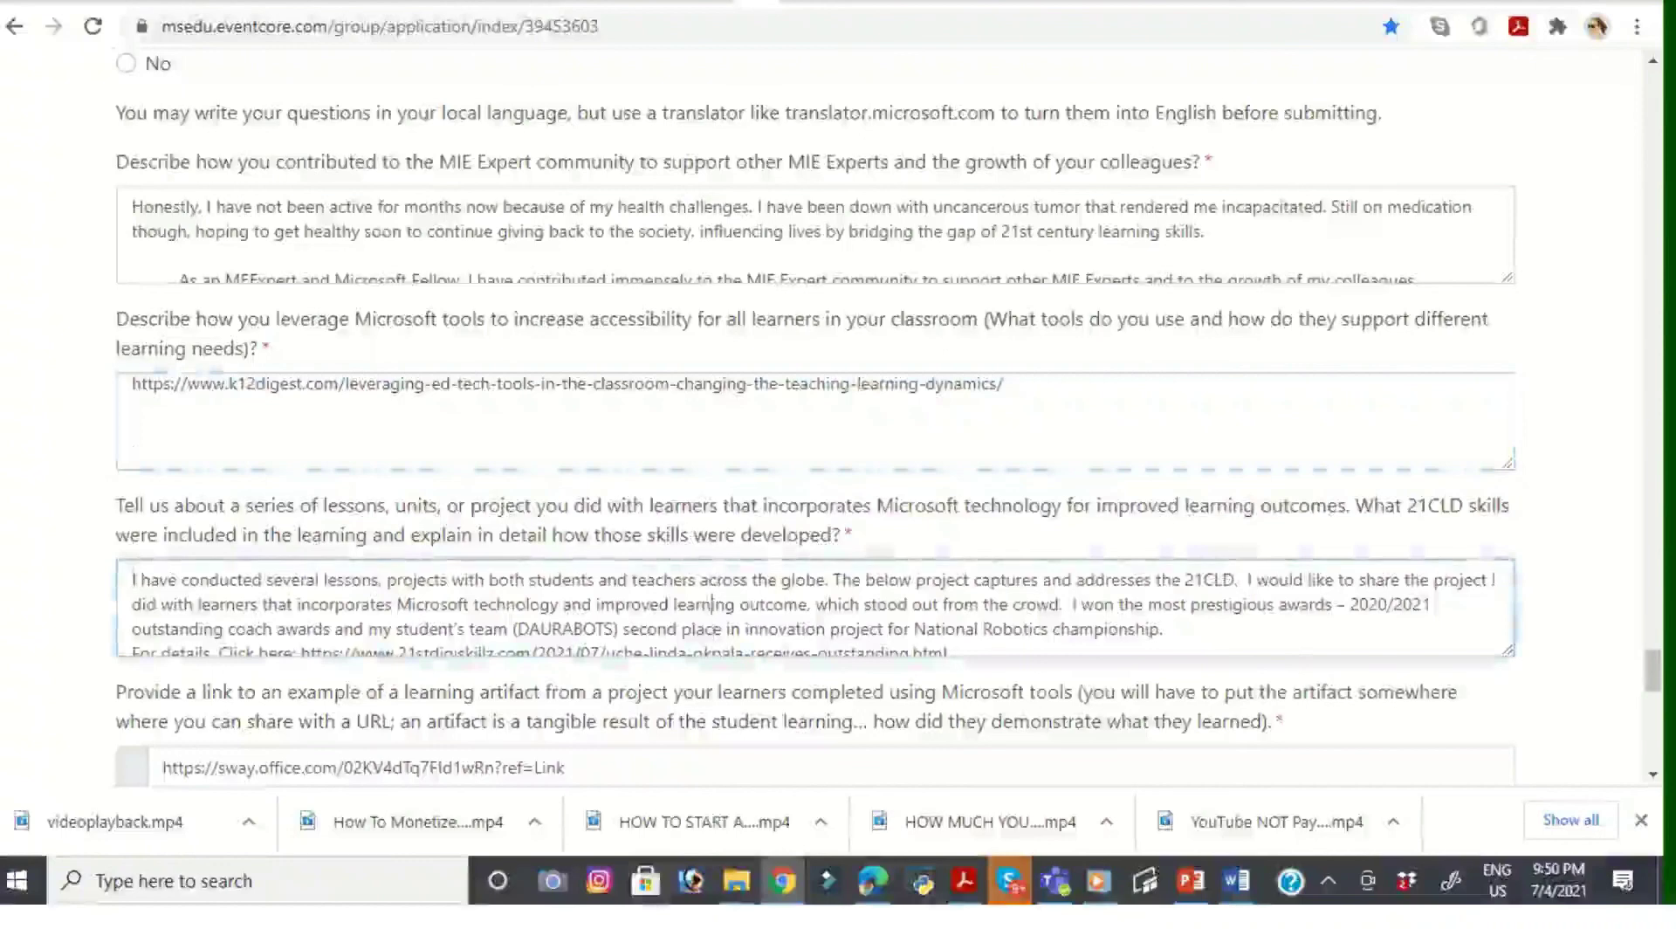
left_click(711, 652)
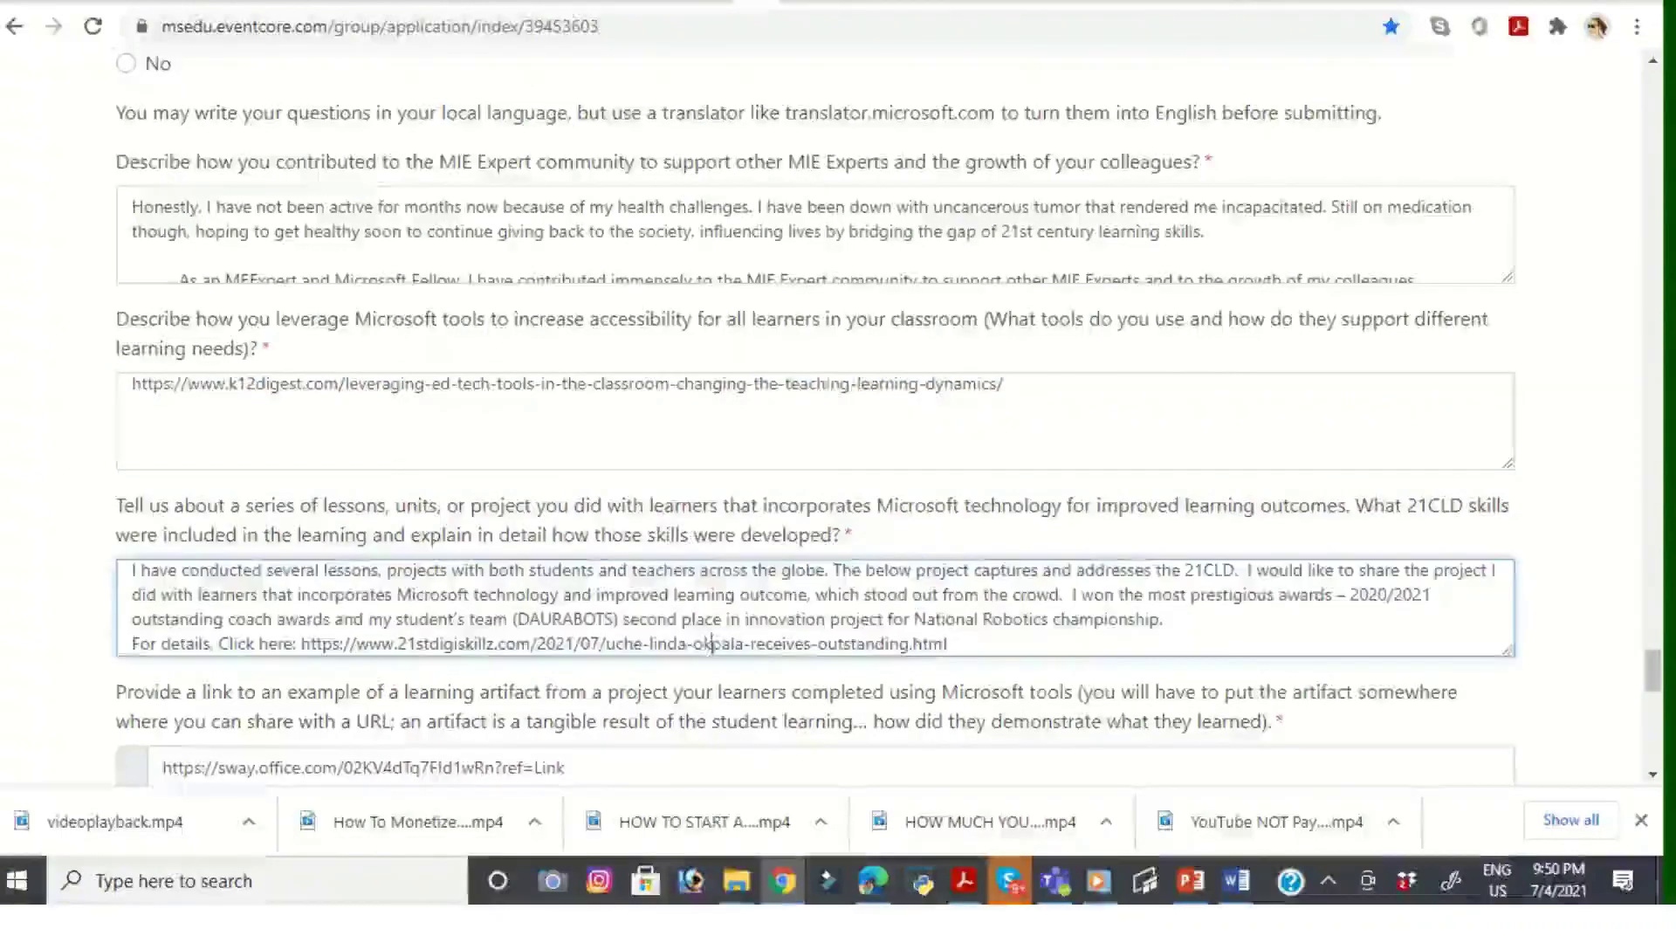
key("Down")
key("Down")
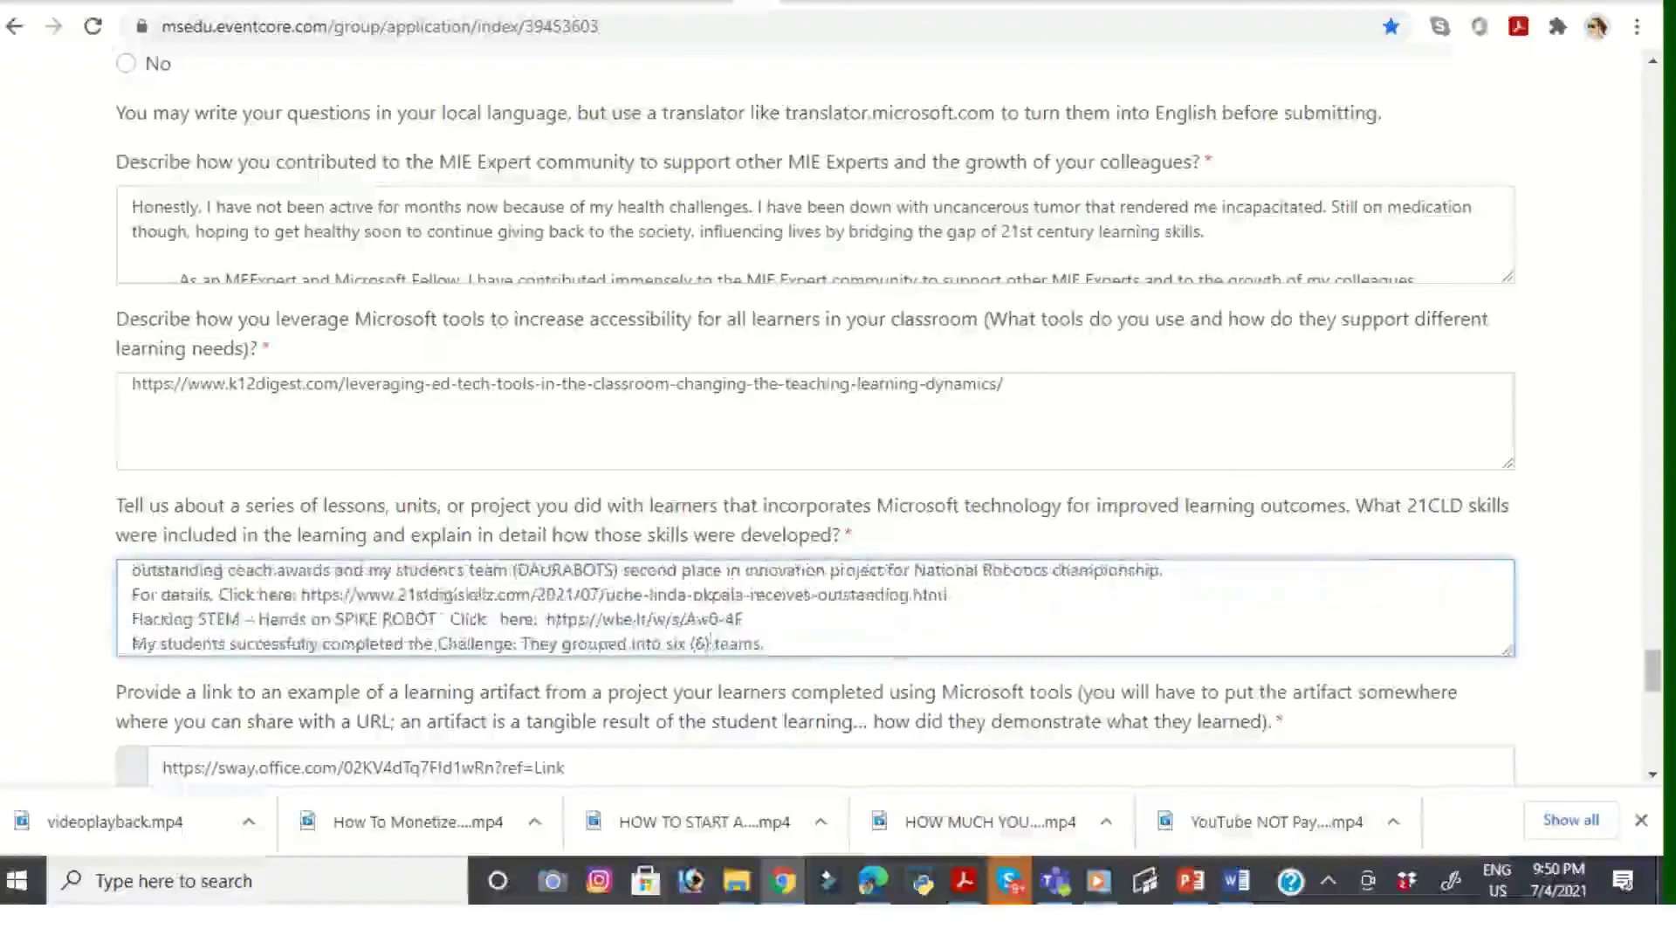
scroll(708, 643, "down", 1)
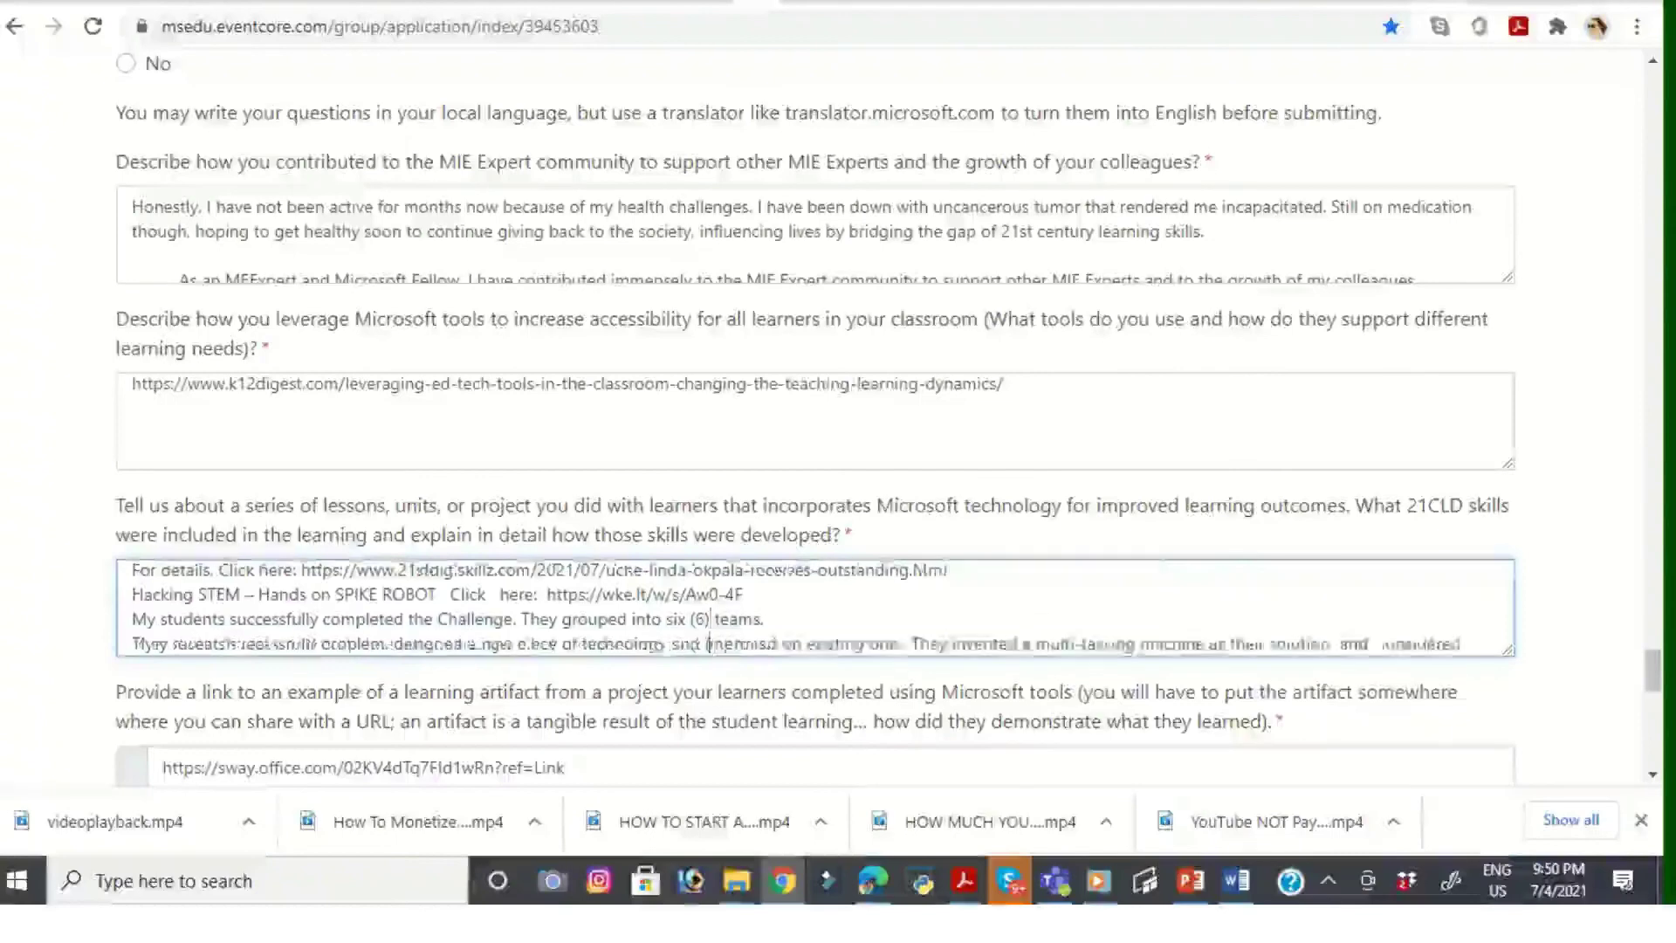
scroll(228, 644, "down", 5)
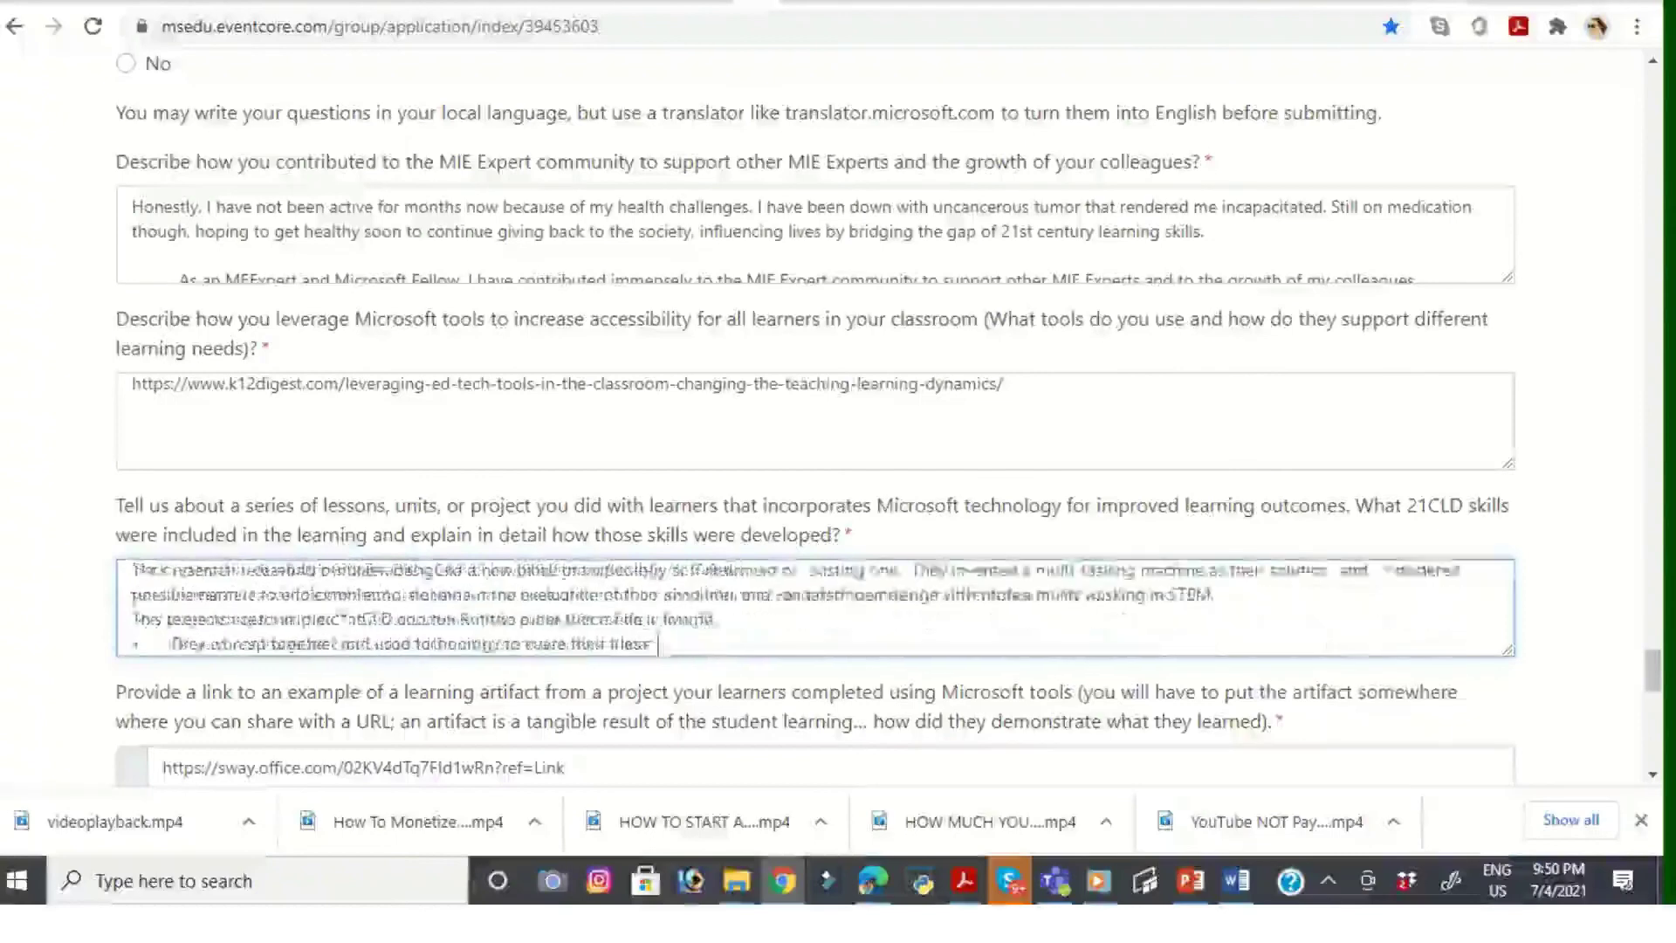
scroll(228, 643, "down", 5)
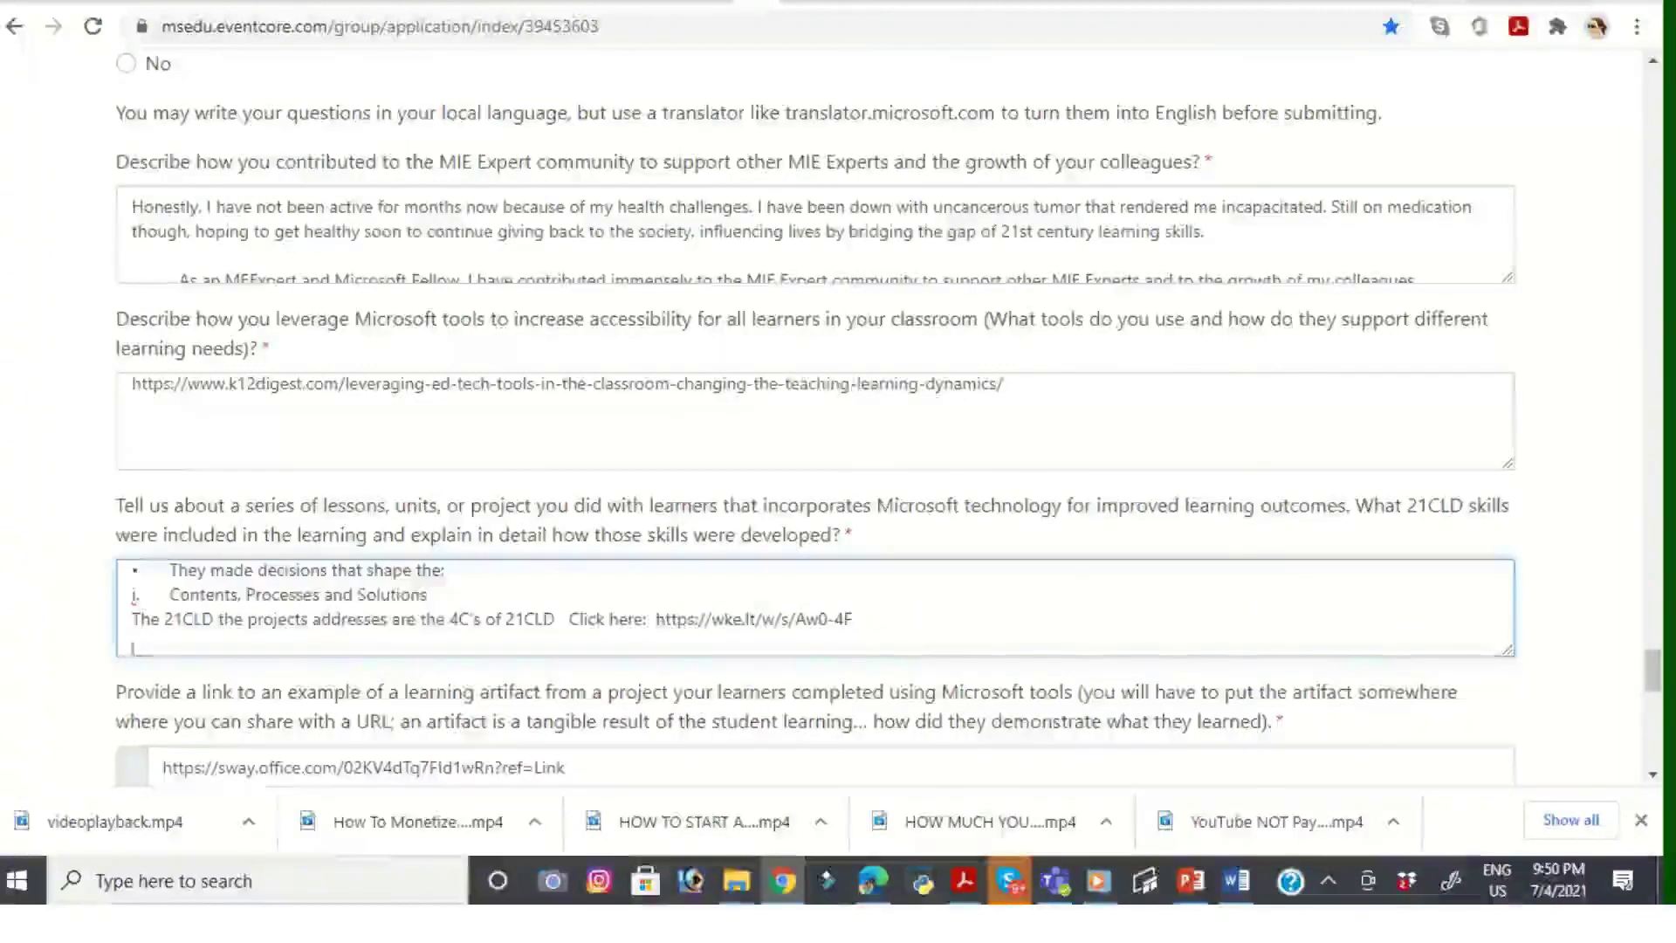
Step: Read the full description of the learning artifact, its learning objectives and the role of Microsoft tools
scroll(228, 644, "down", 5)
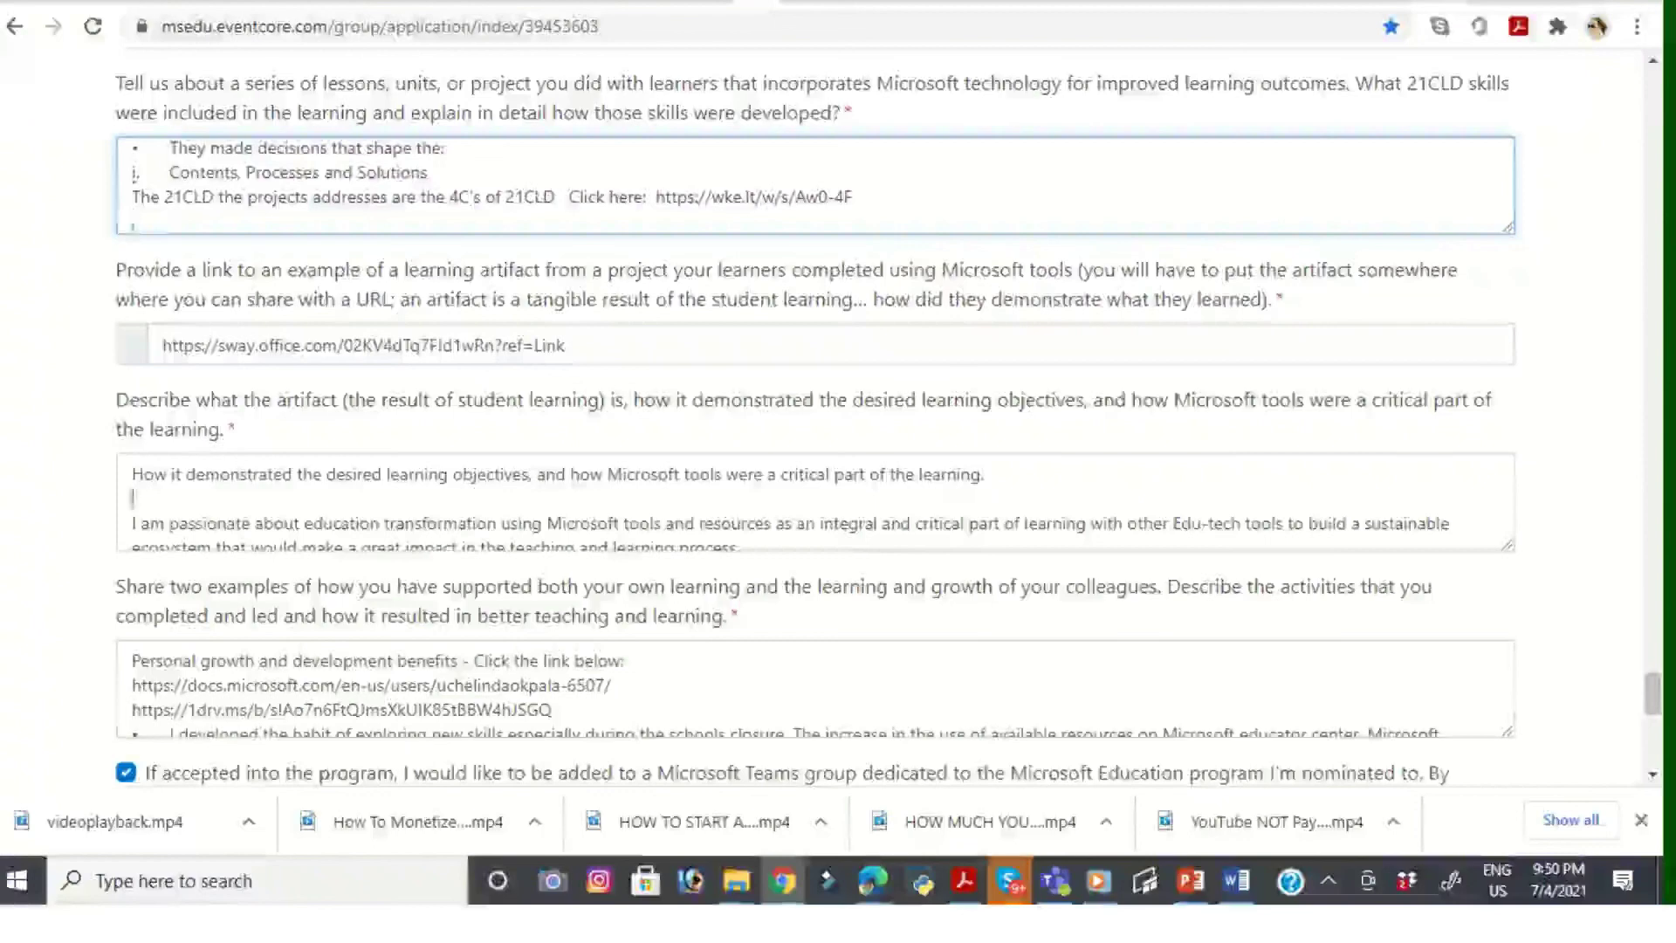
left_click(133, 497)
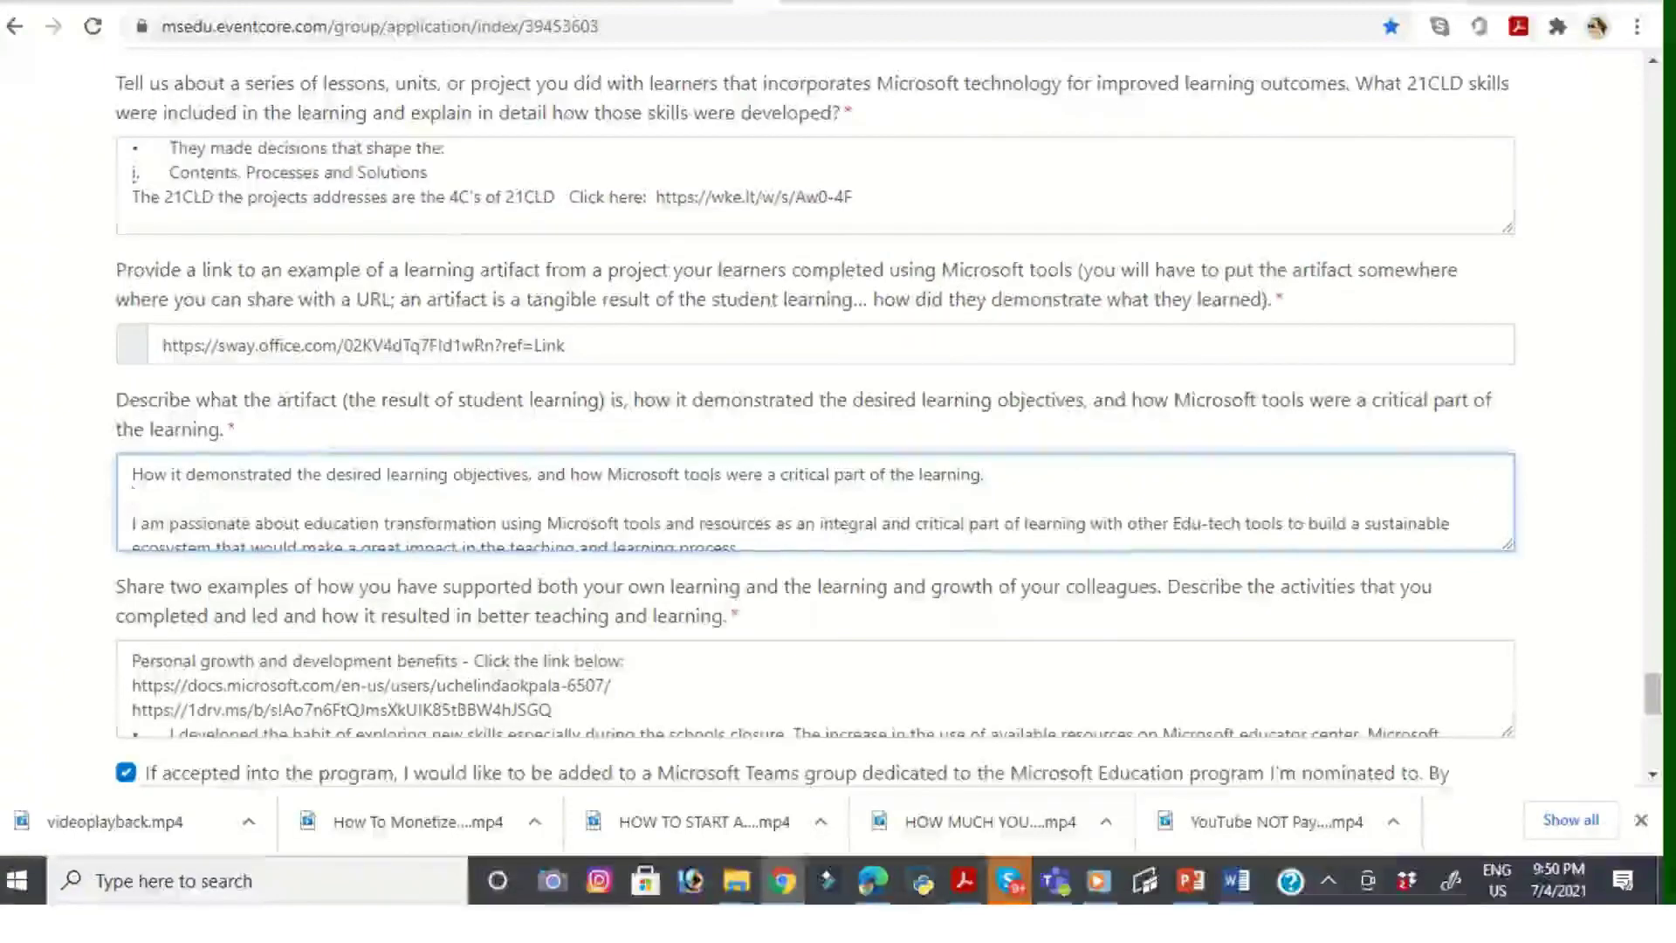
key("ctrl+v")
scroll(843, 538, "down", 5)
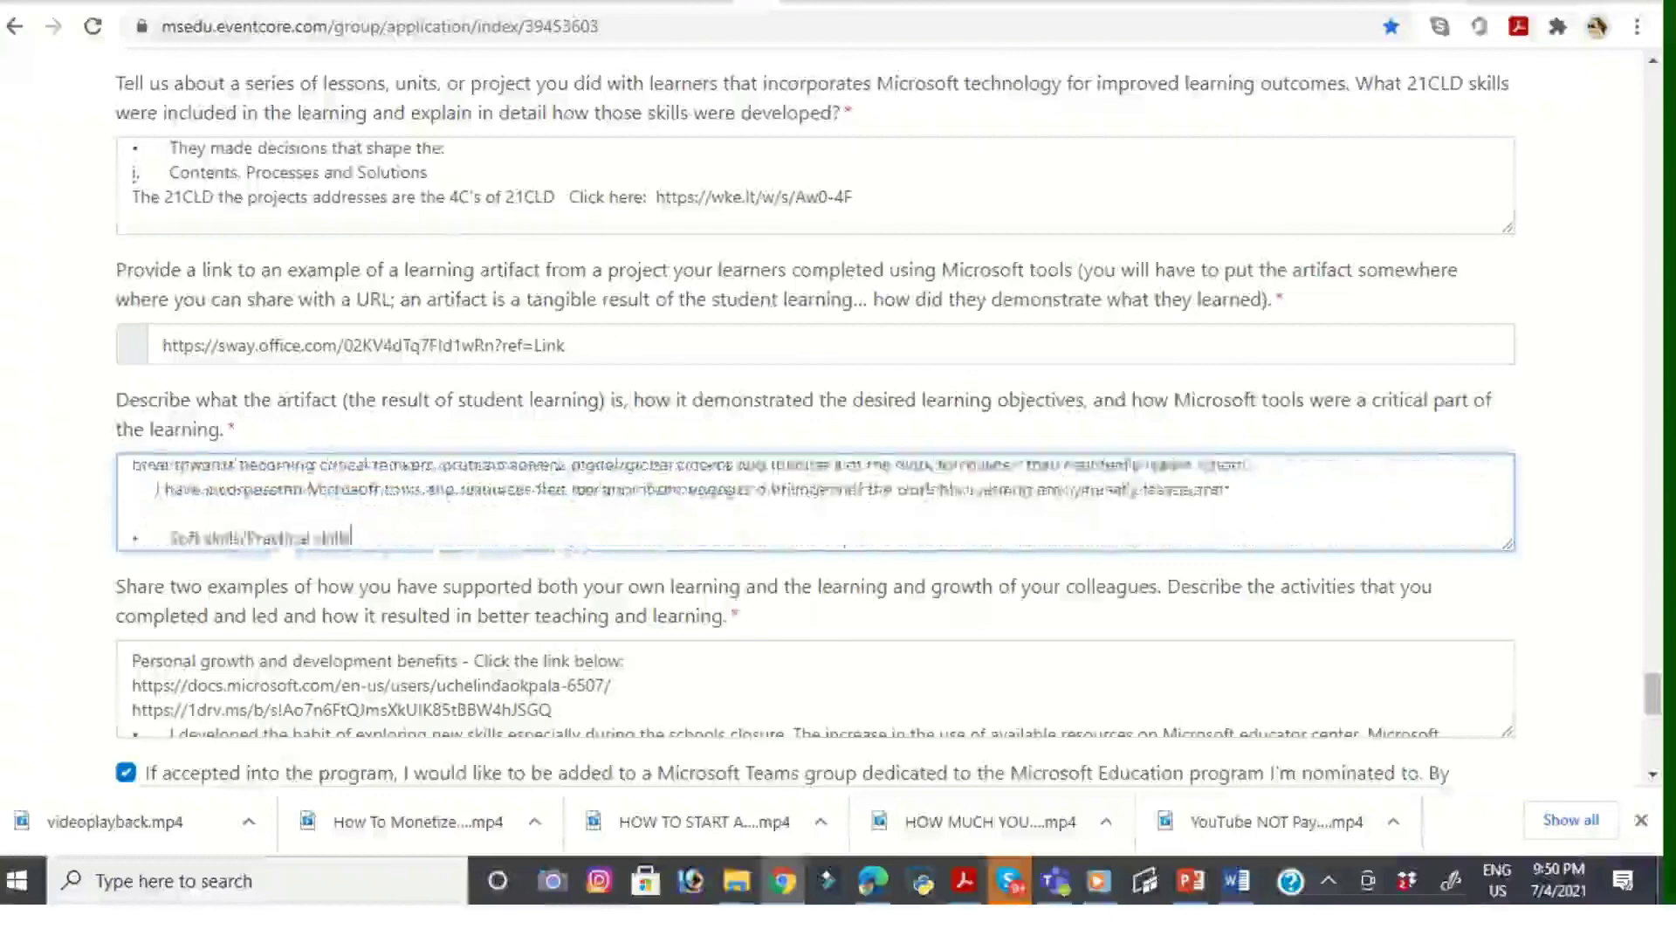
scroll(816, 502, "down", 6)
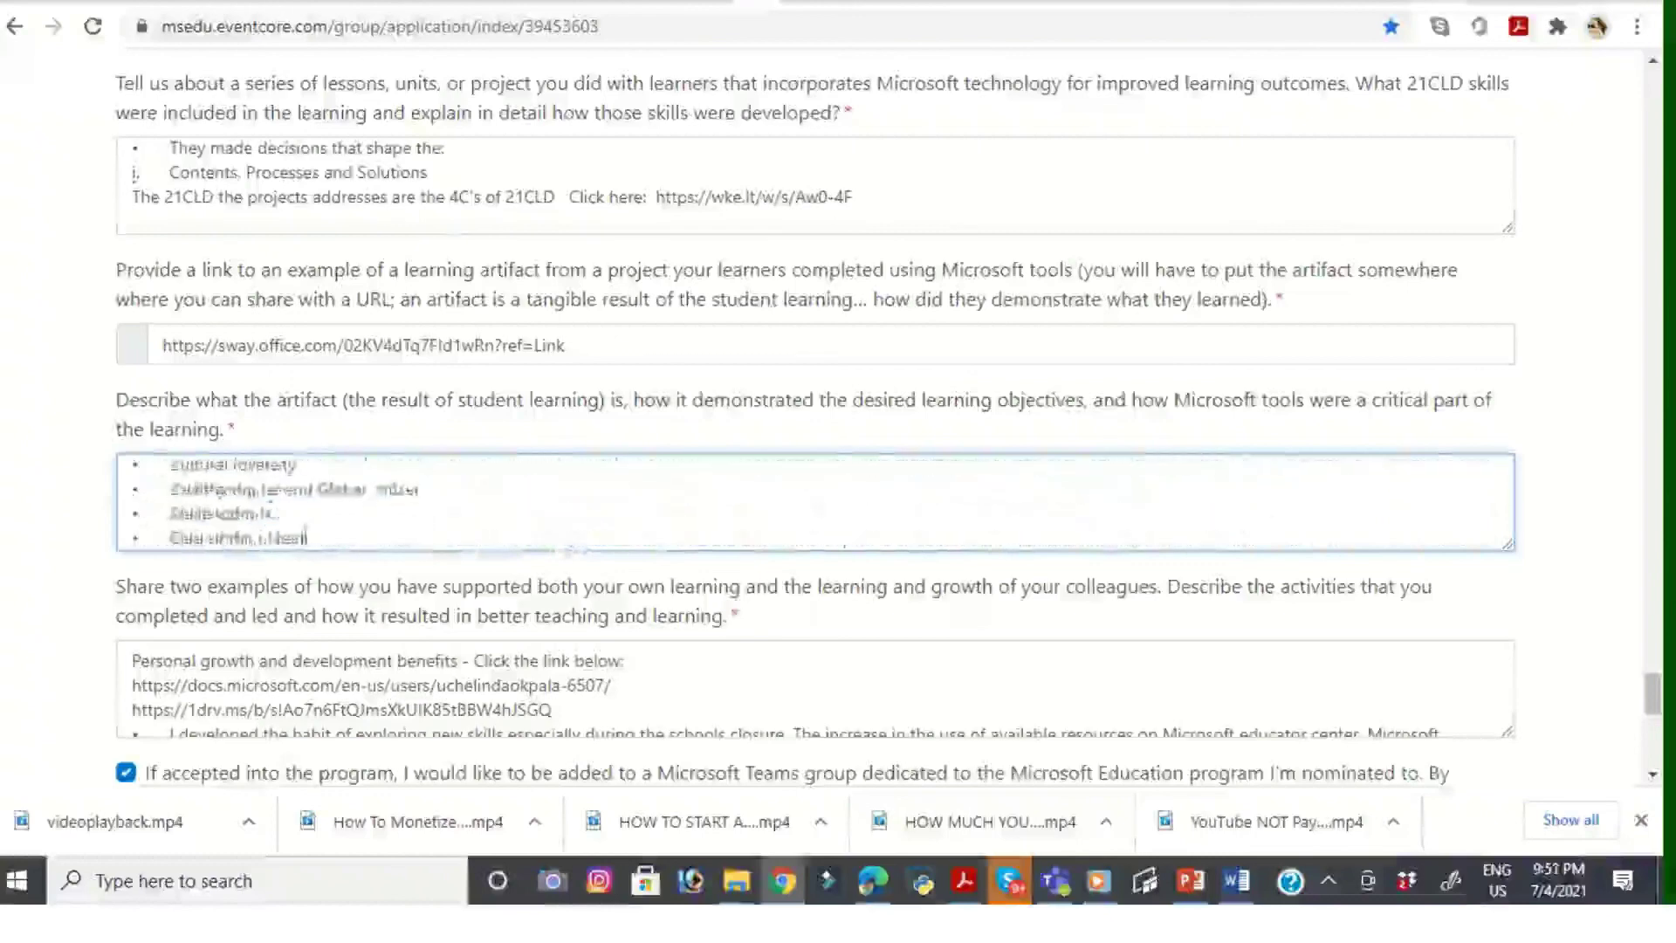
scroll(815, 502, "down", 2)
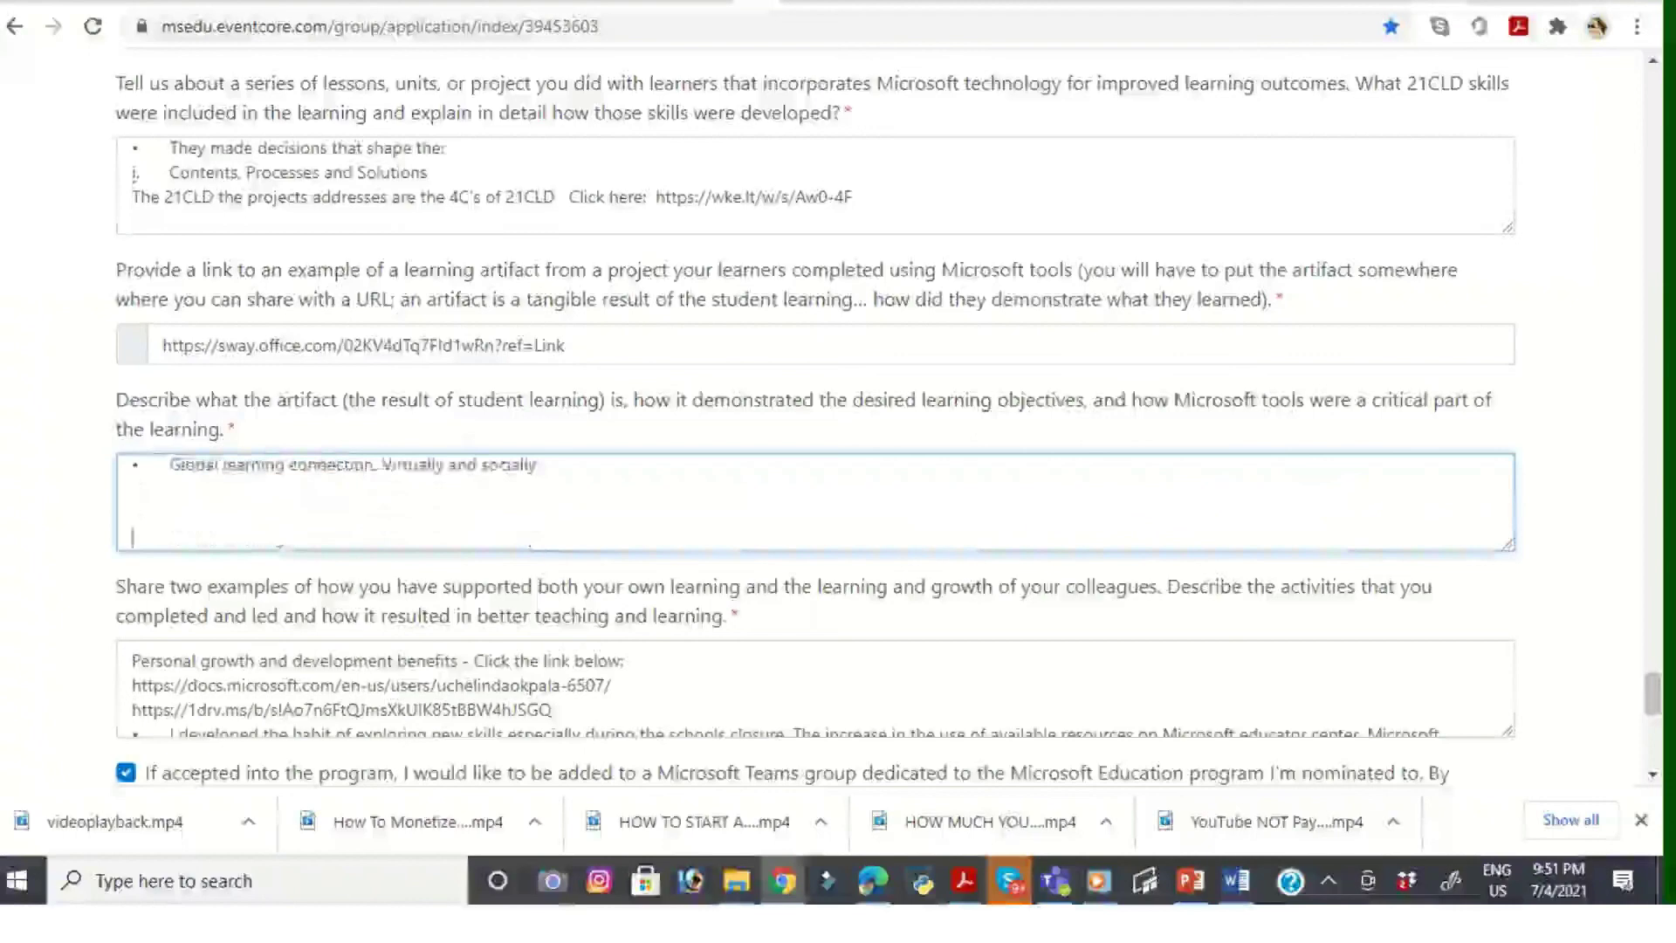
Step: Read the full answer on supporting personal and colleagues' learning, and check the Microsoft Teams group consent below it
left_click(622, 660)
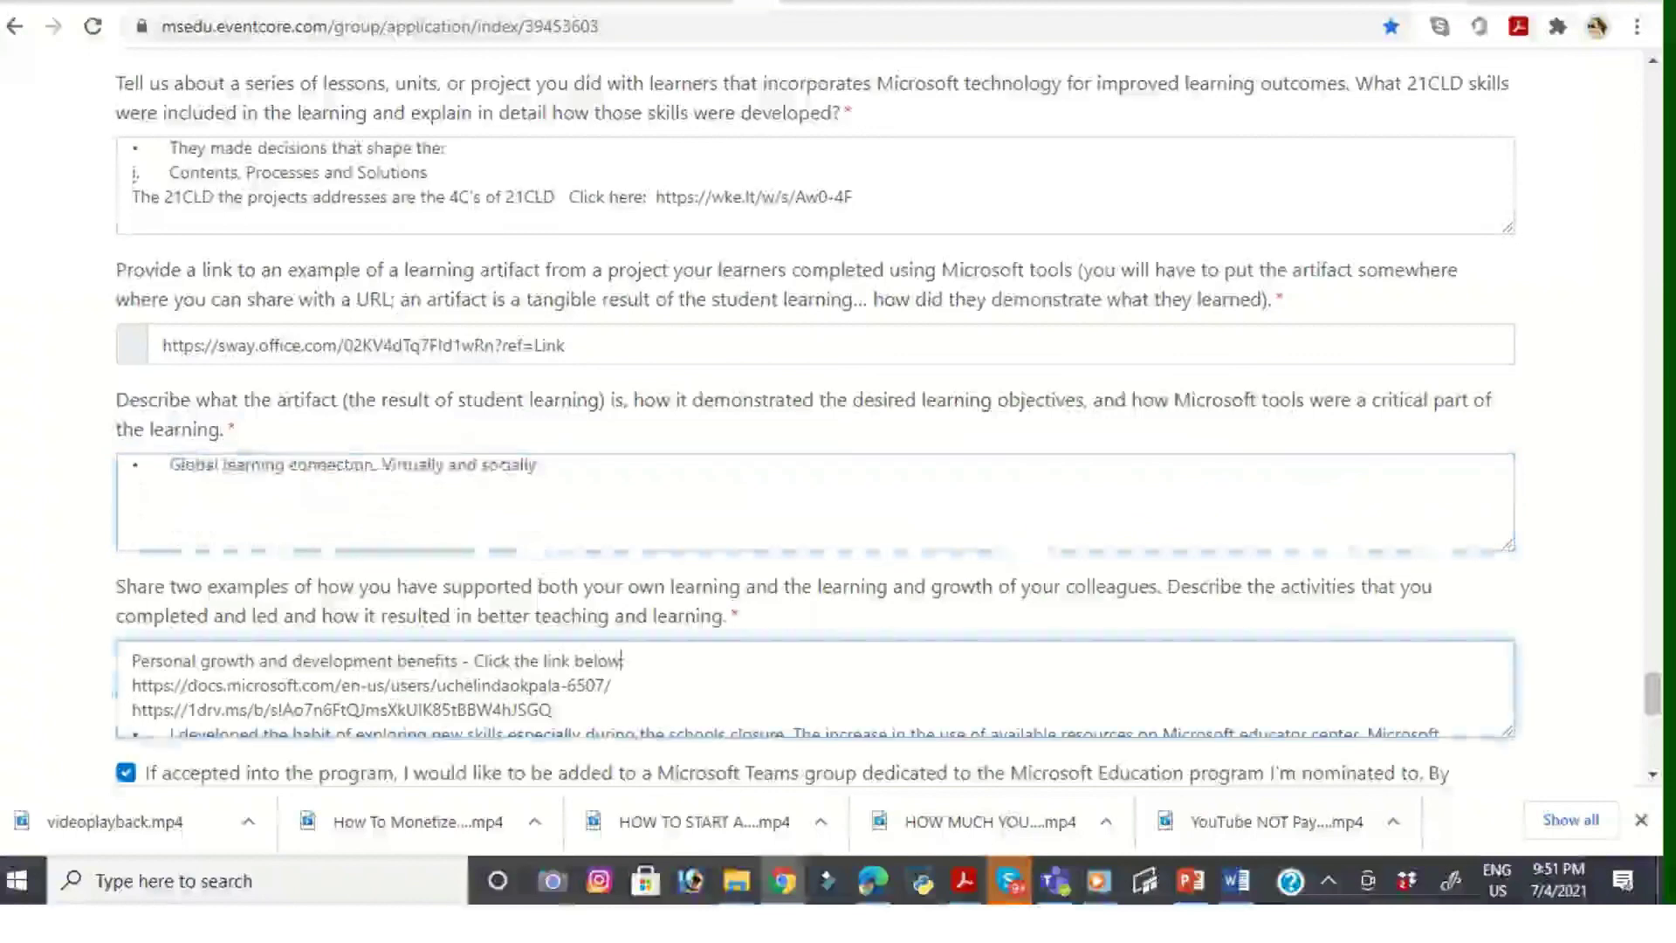
key("Home")
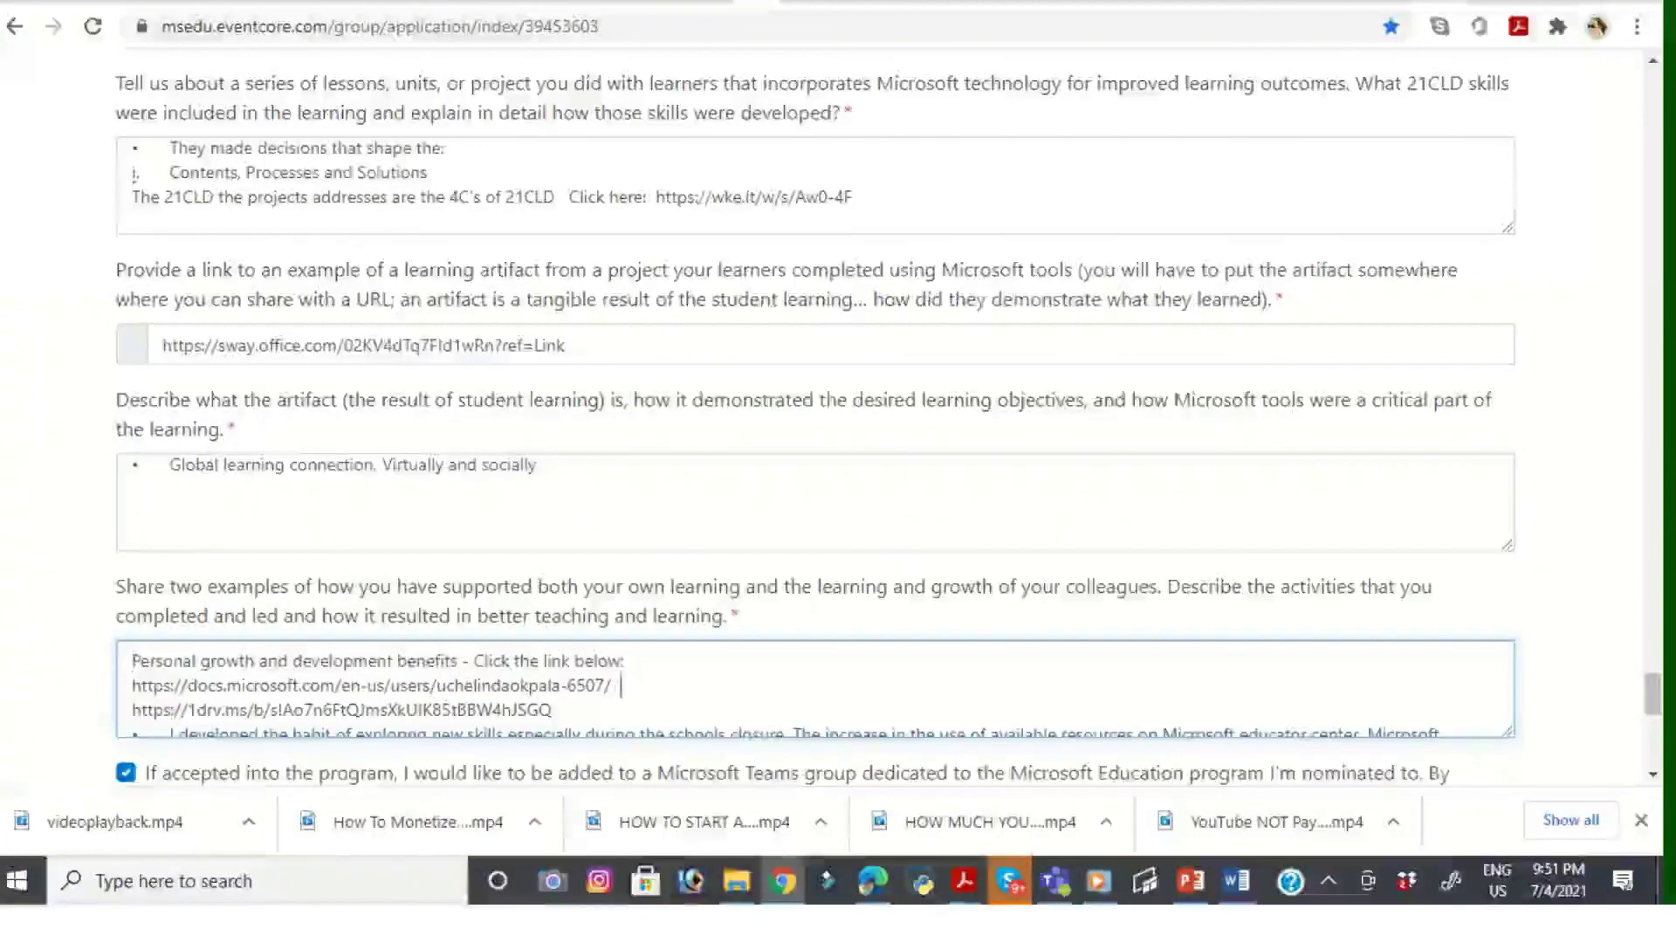
scroll(615, 724, "down", 2)
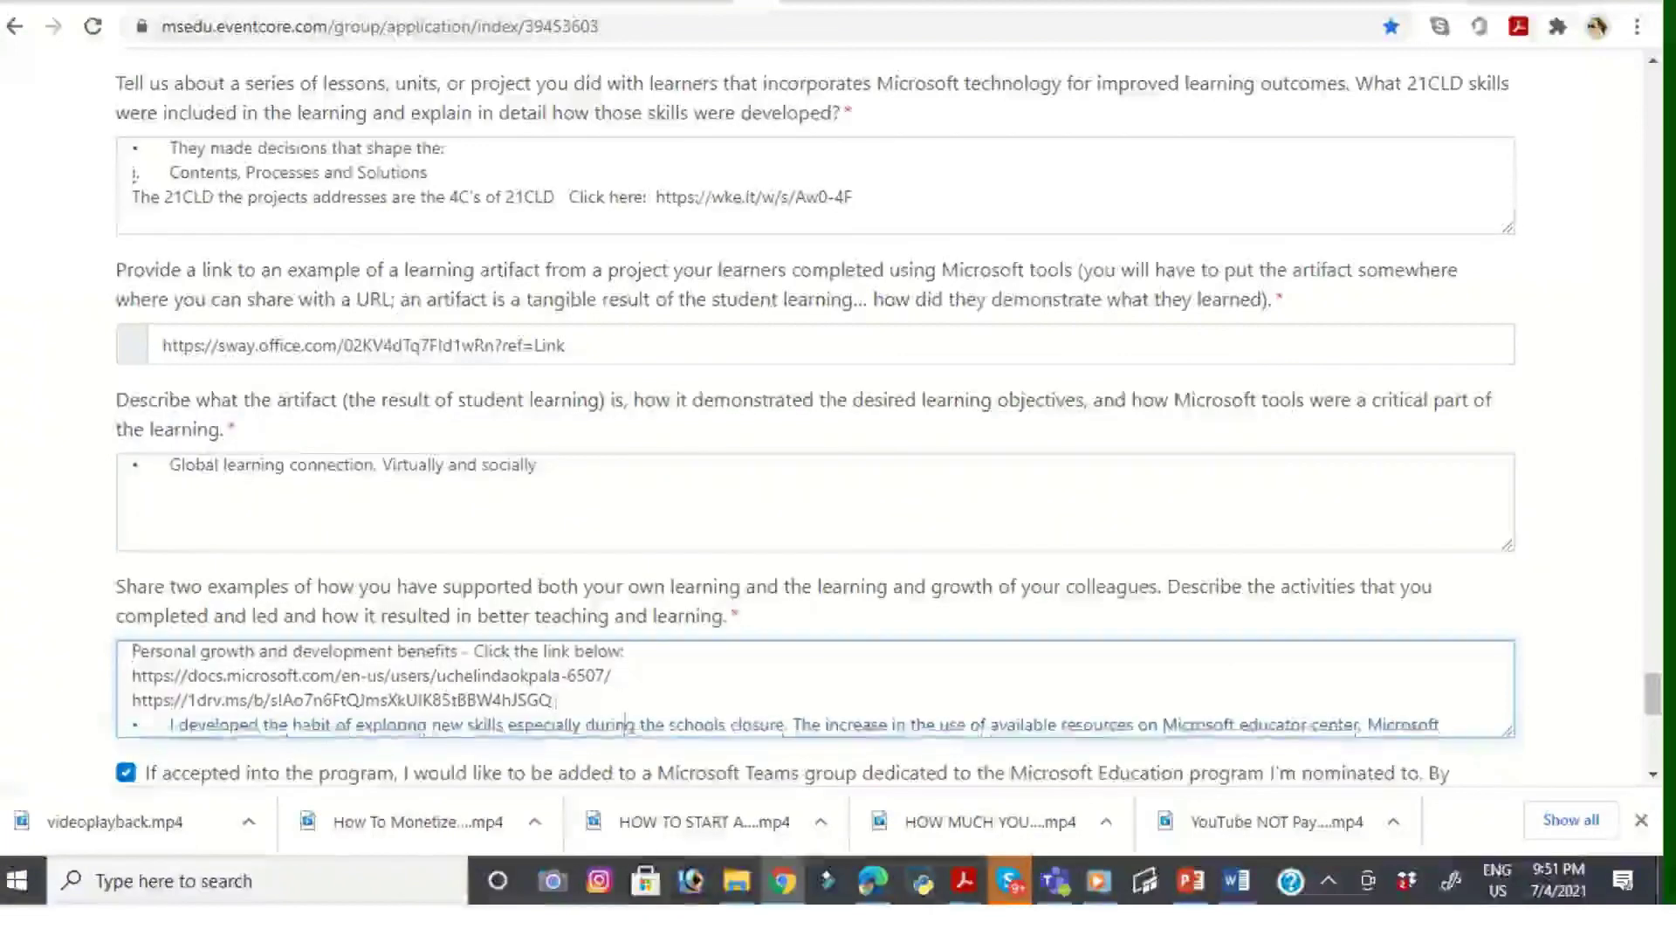
scroll(615, 724, "down", 2)
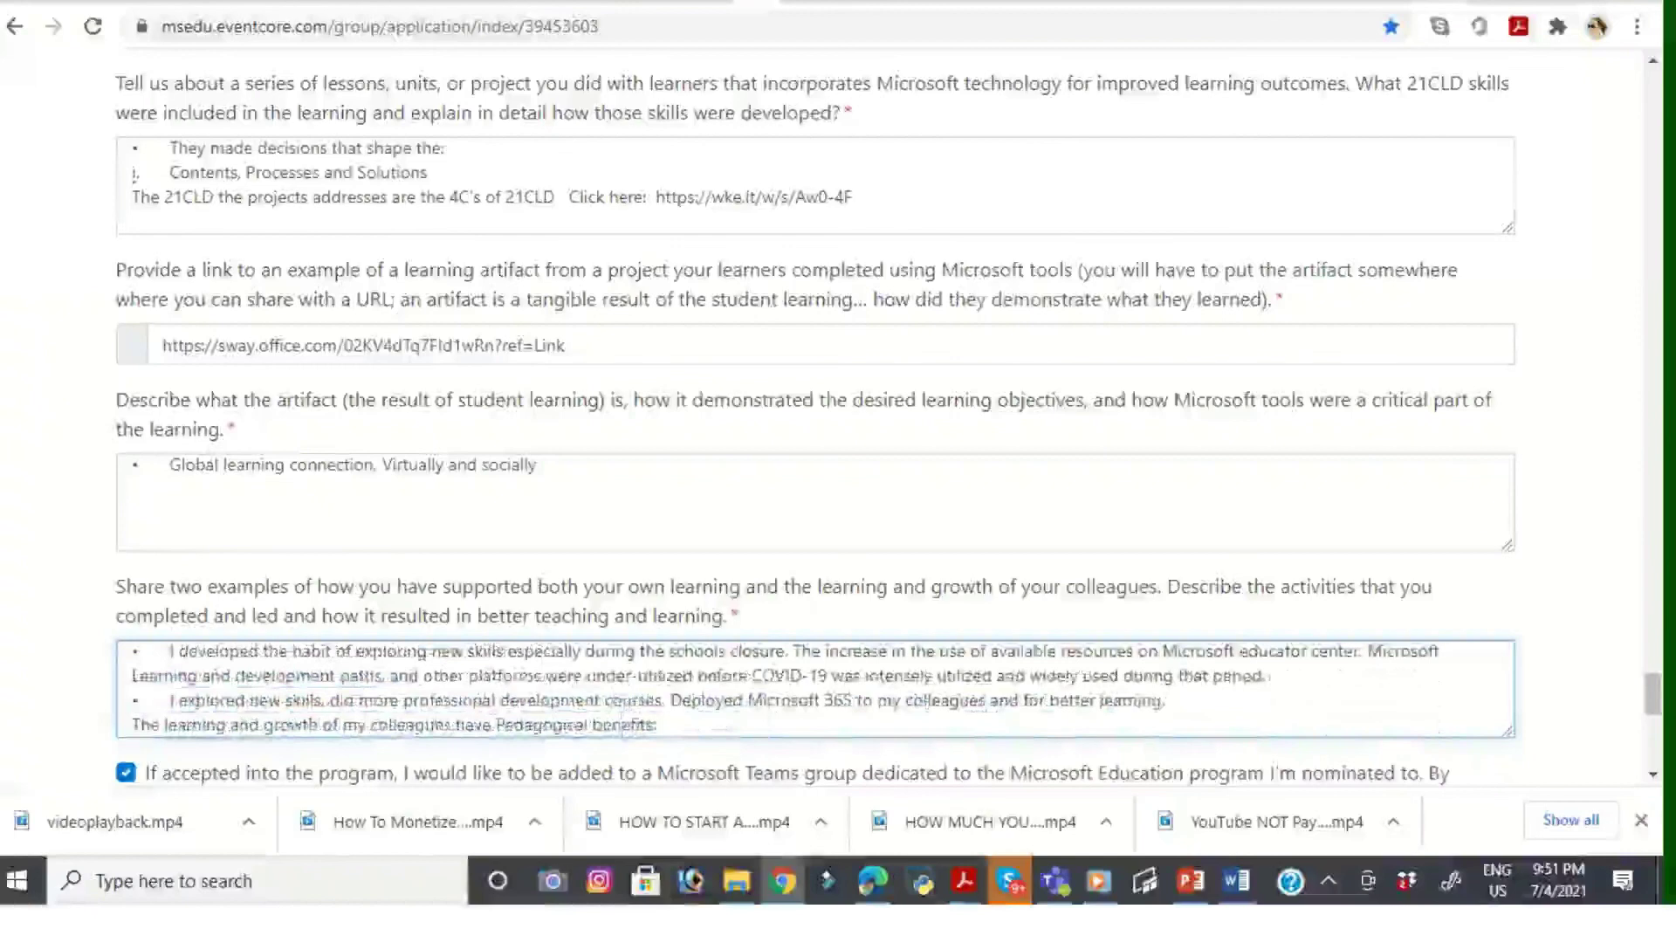
scroll(622, 726, "down", 4)
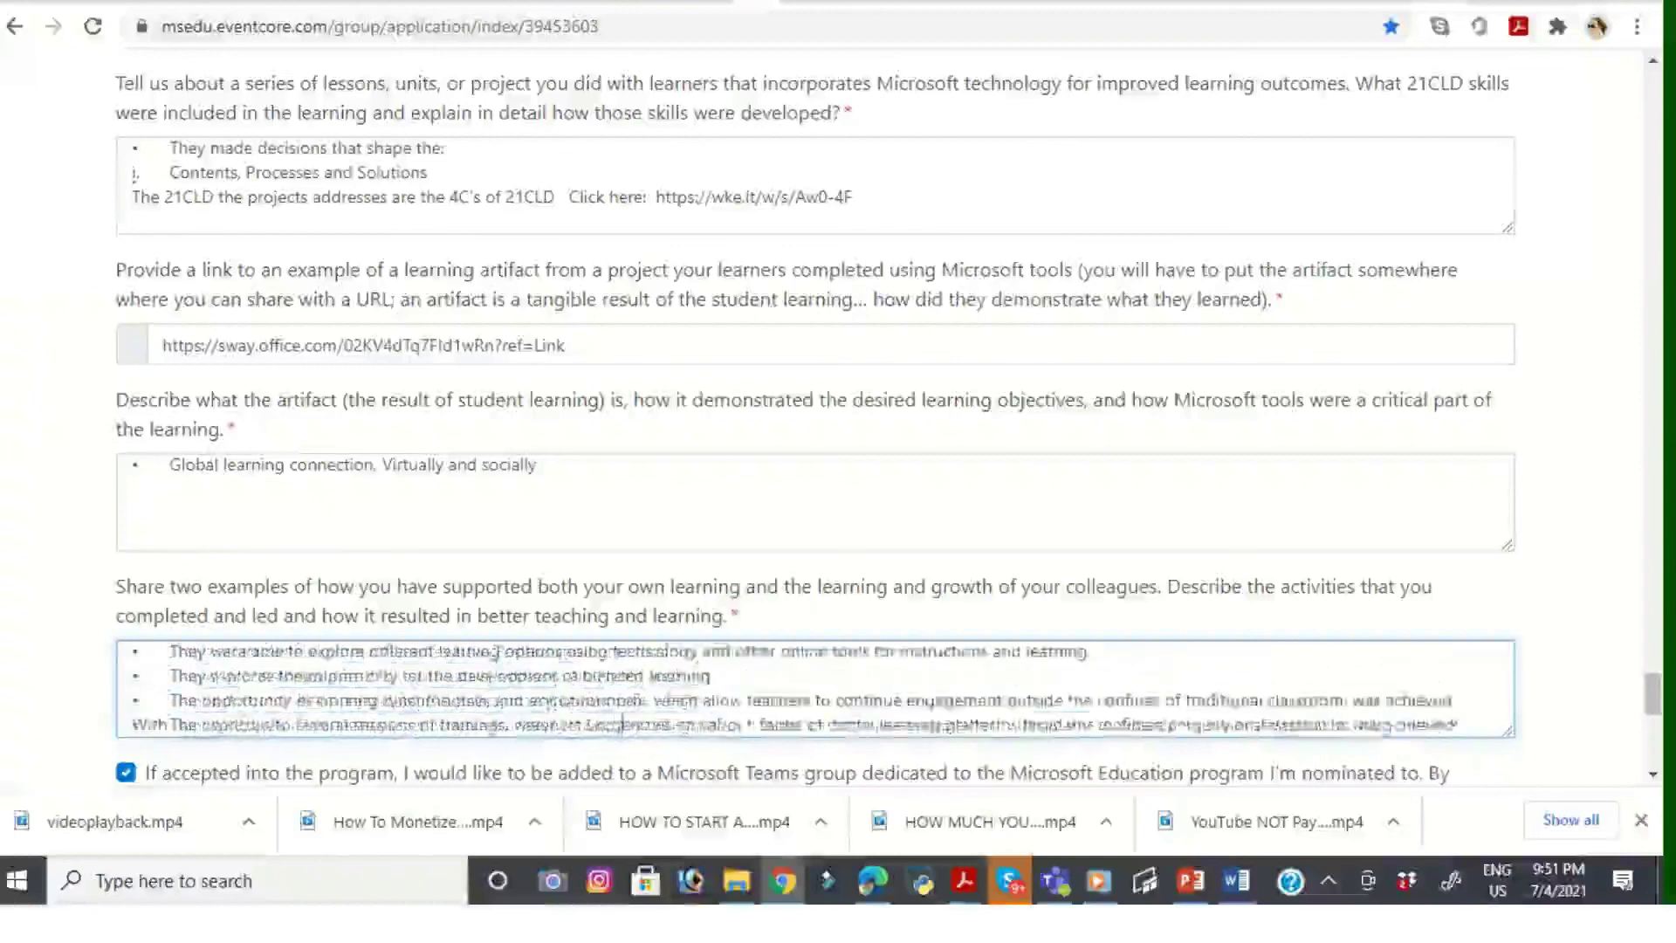
scroll(550, 725, "down", 4)
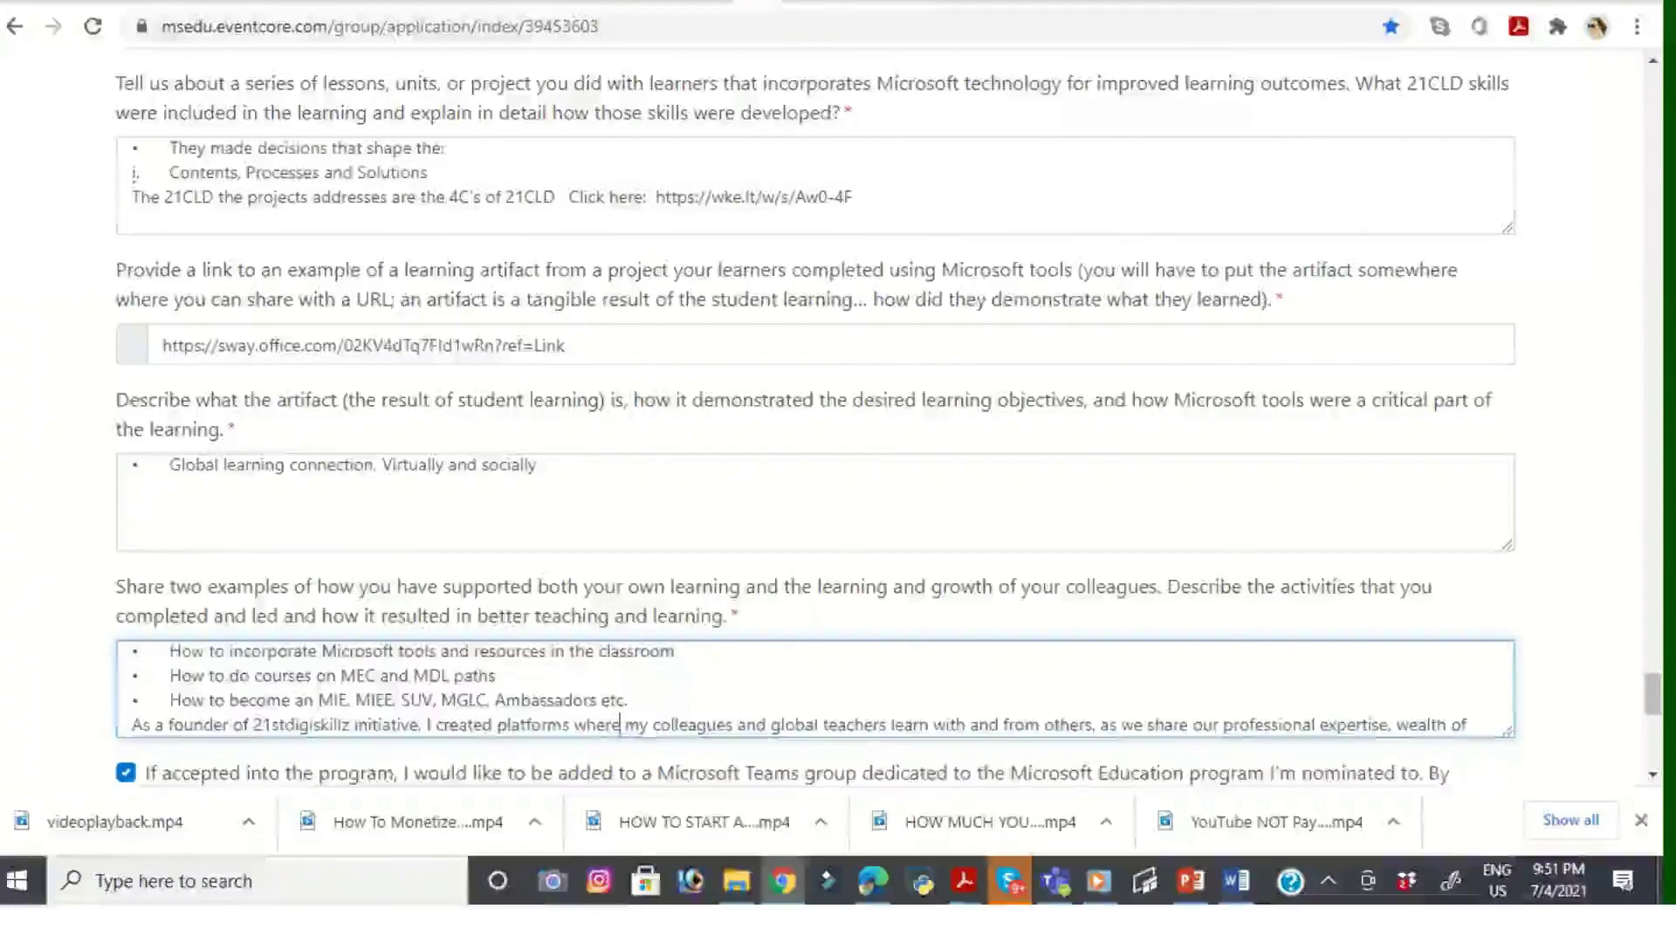
scroll(619, 725, "down", 3)
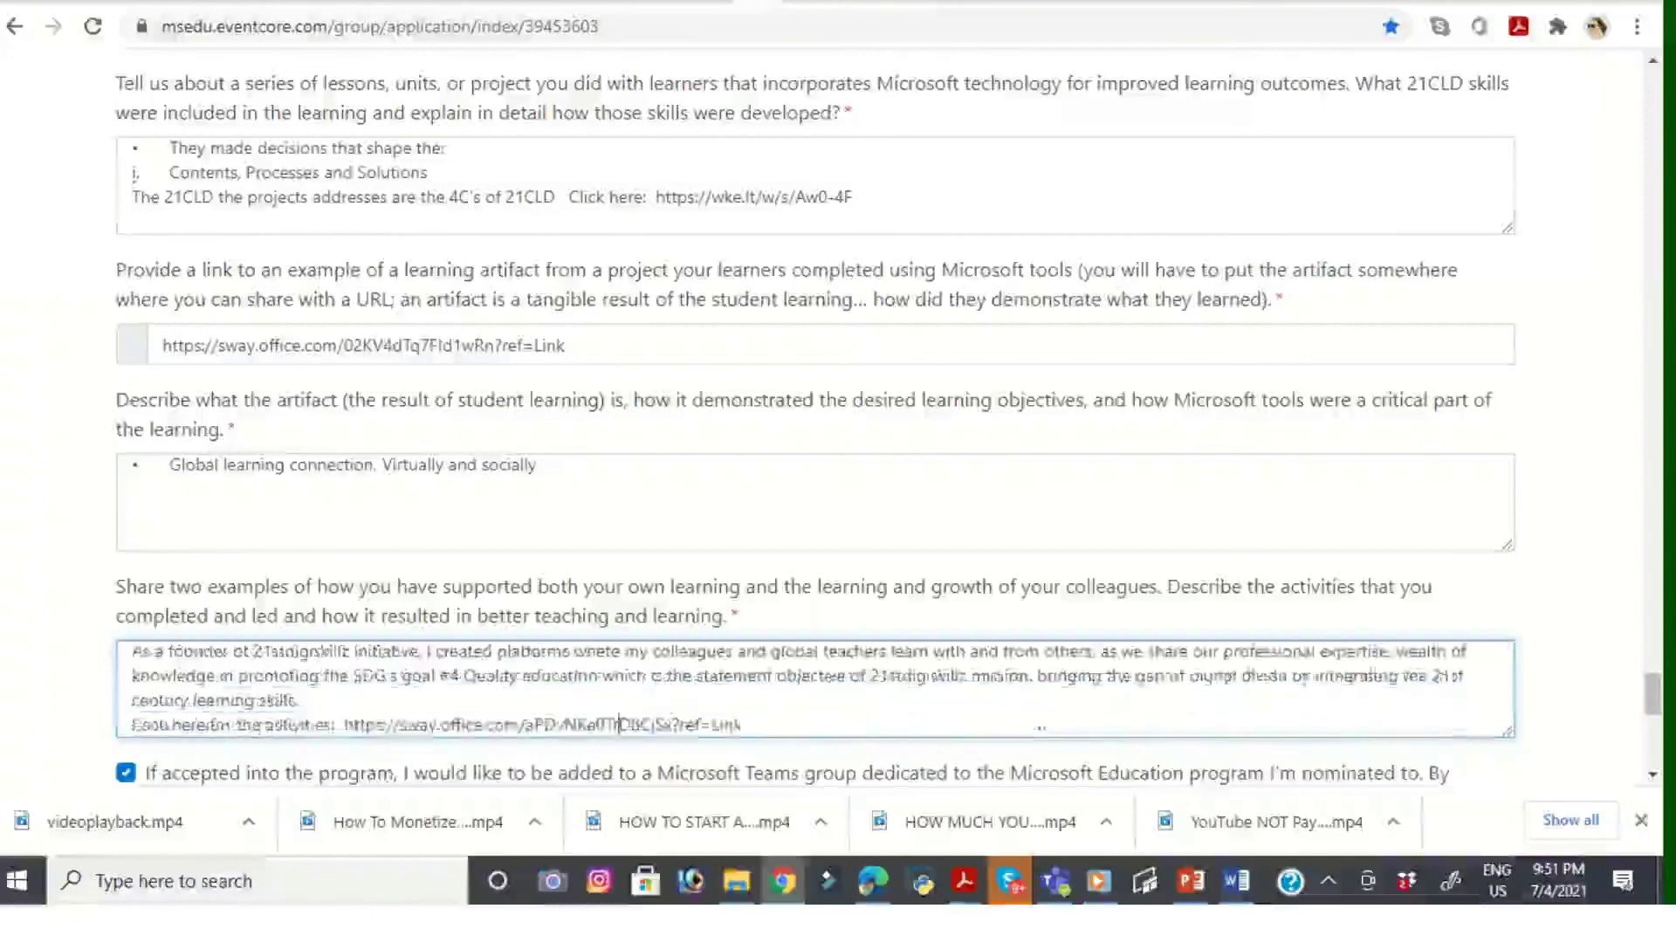
scroll(618, 698, "down", 2)
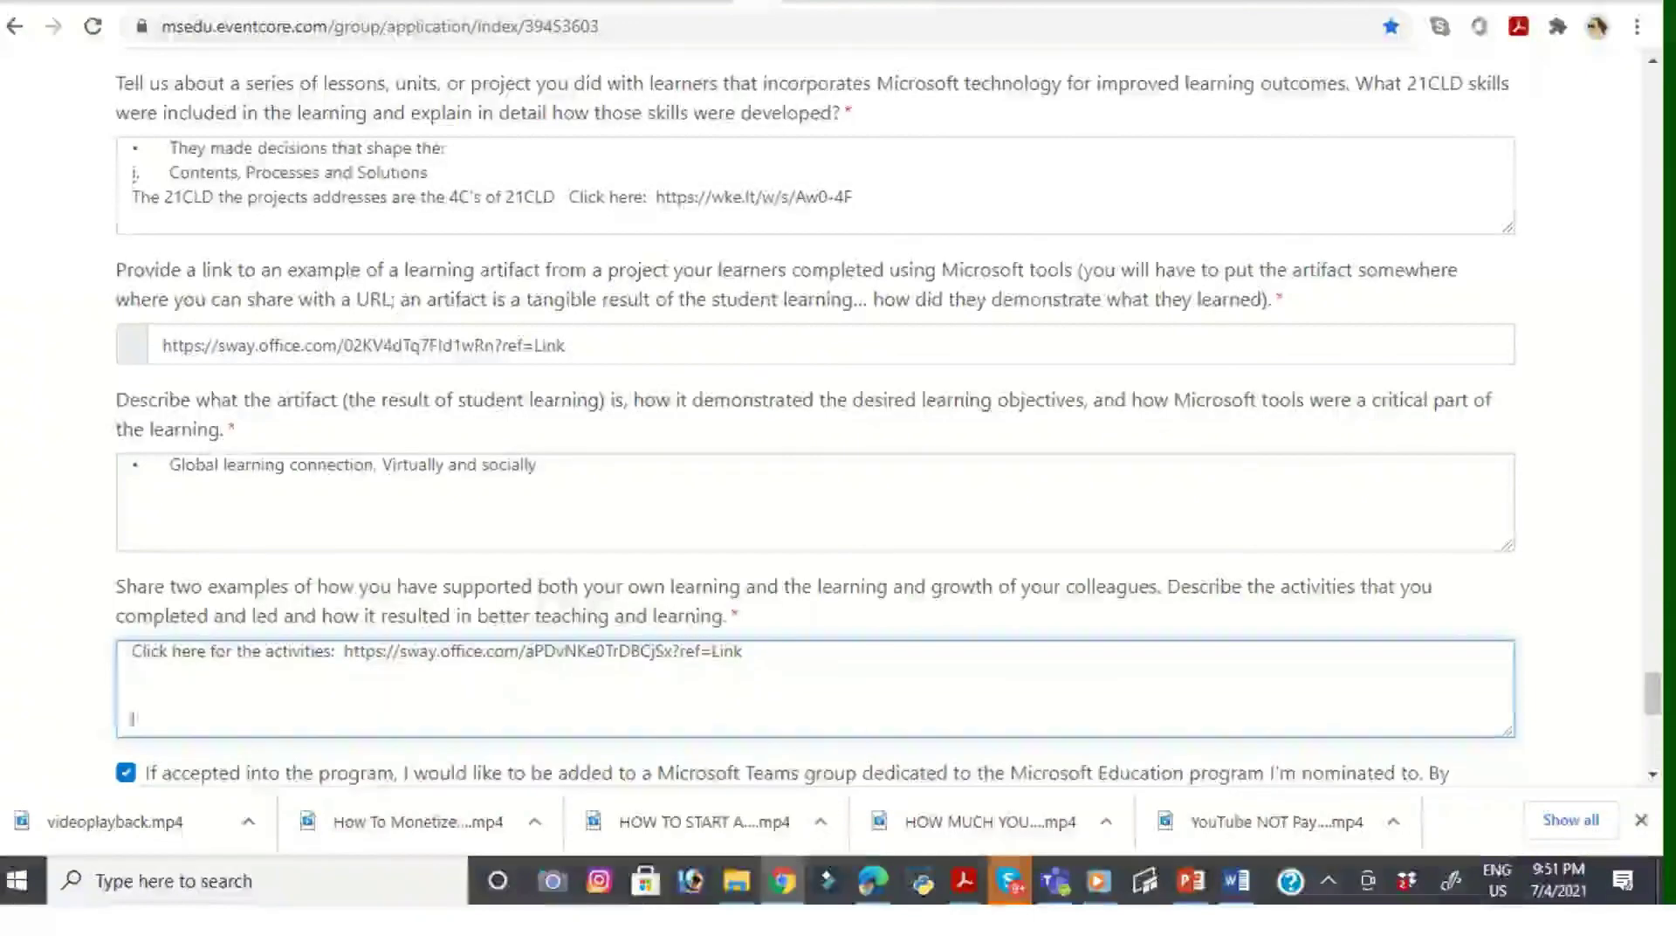
scroll(815, 419, "down", 2)
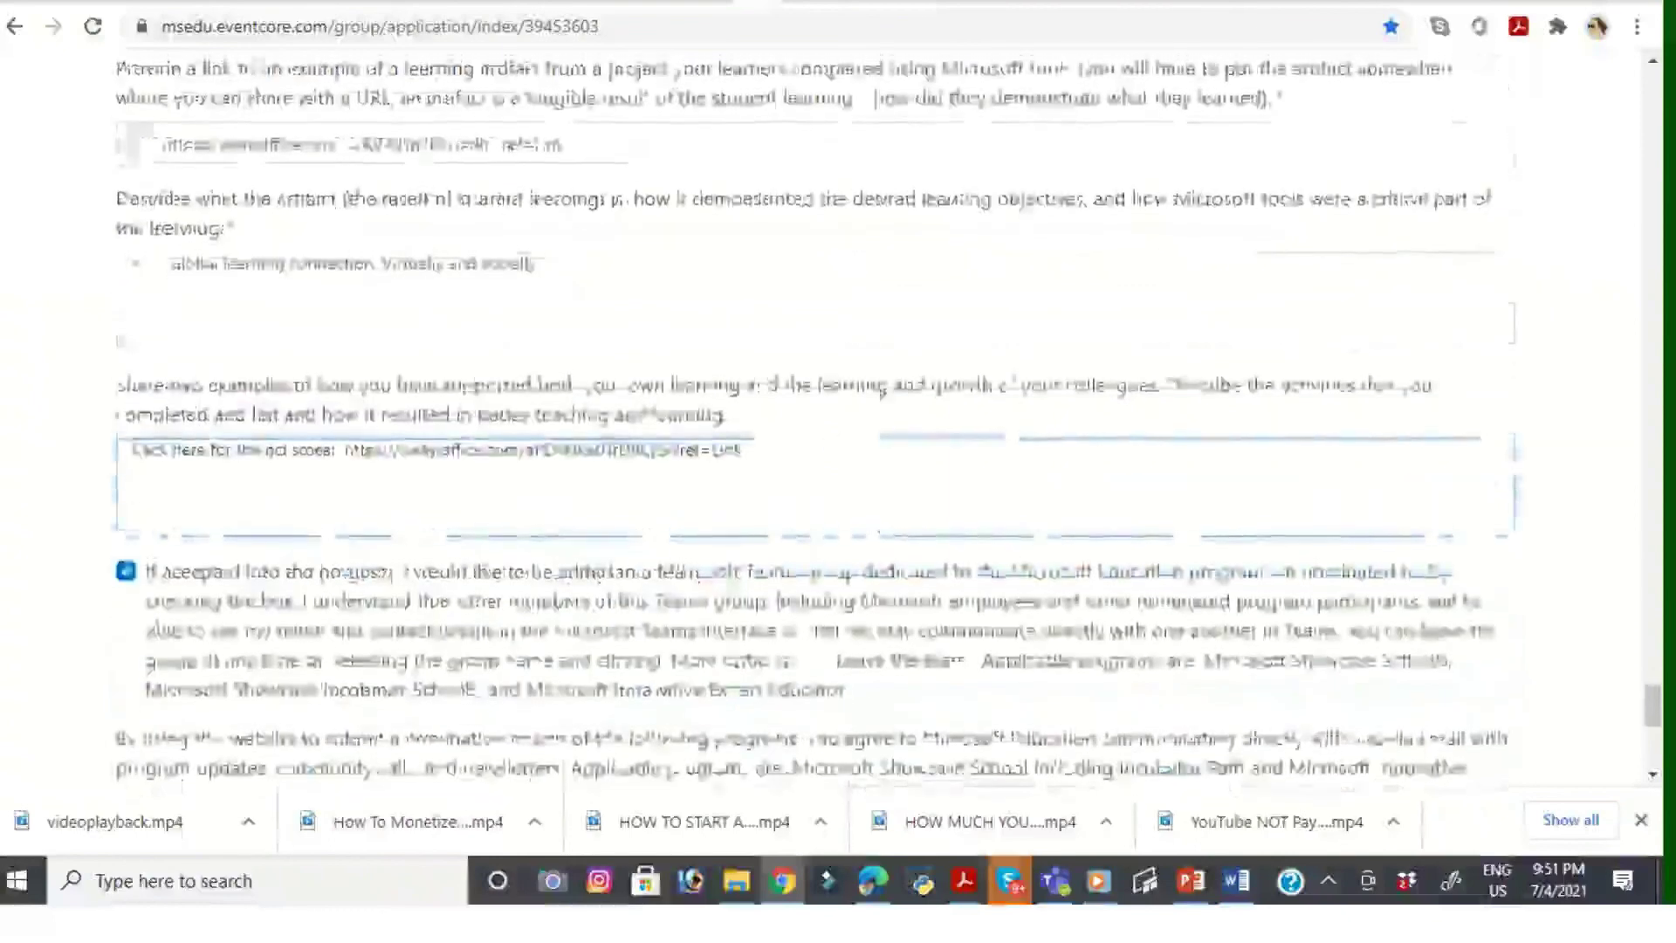
scroll(816, 419, "up", 2)
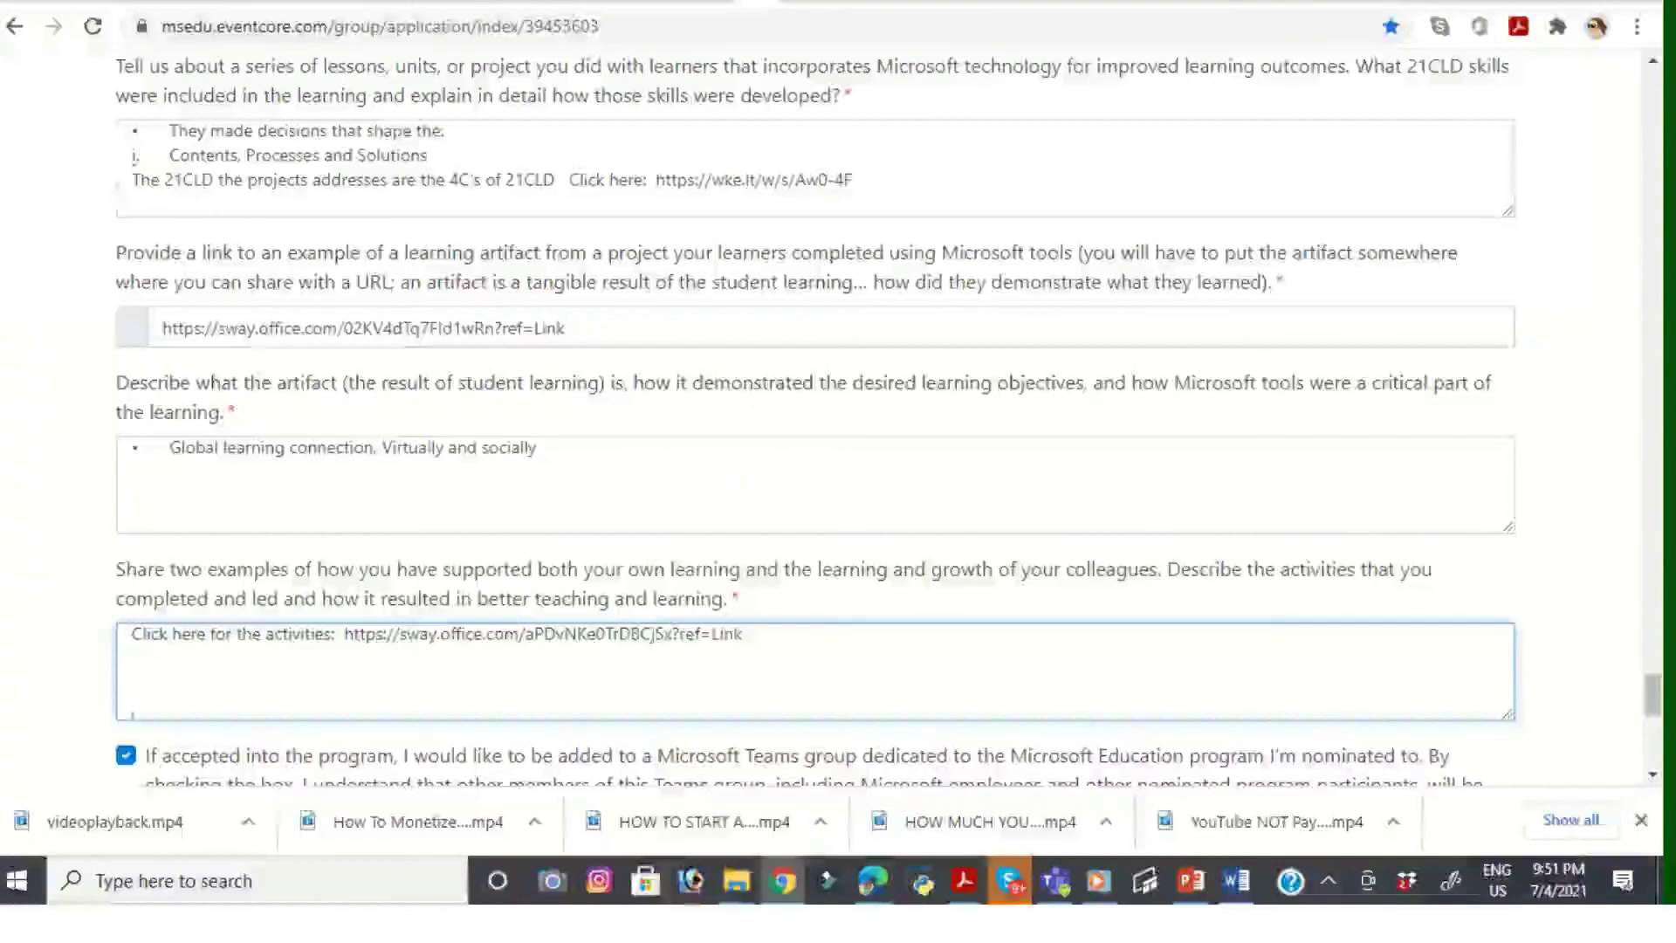
Step: Examine the MIE Experts self-nomination's Edit page, from the personal information and registration status down to the closing notes
scroll(814, 419, "down", 3)
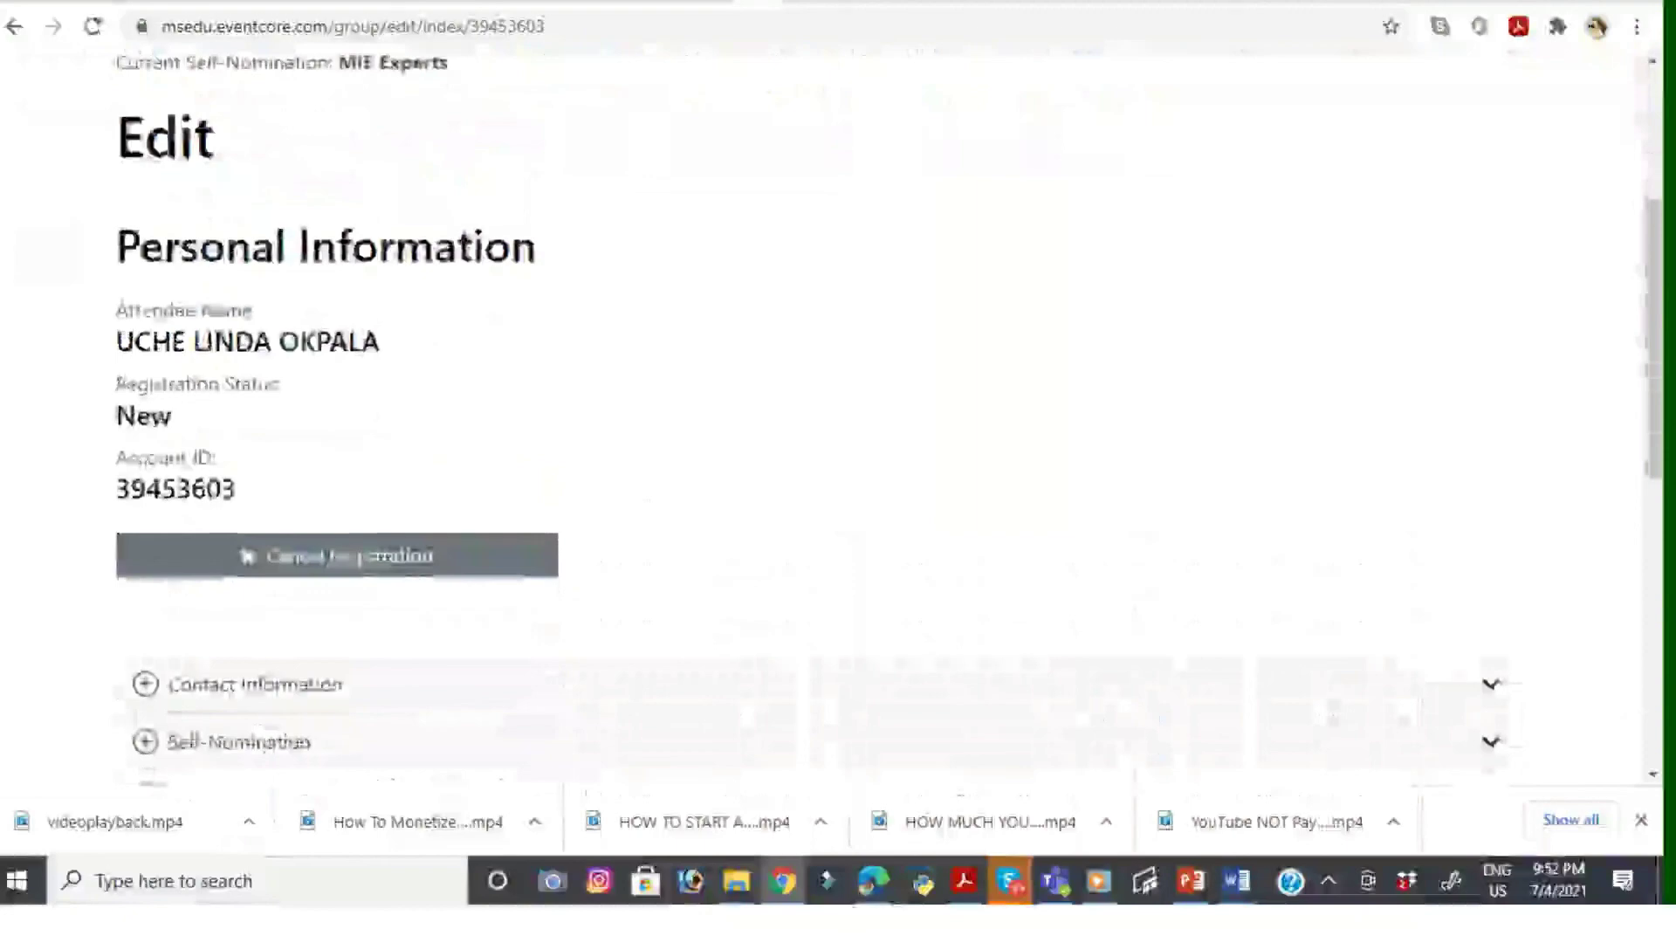
scroll(838, 410, "down", 10)
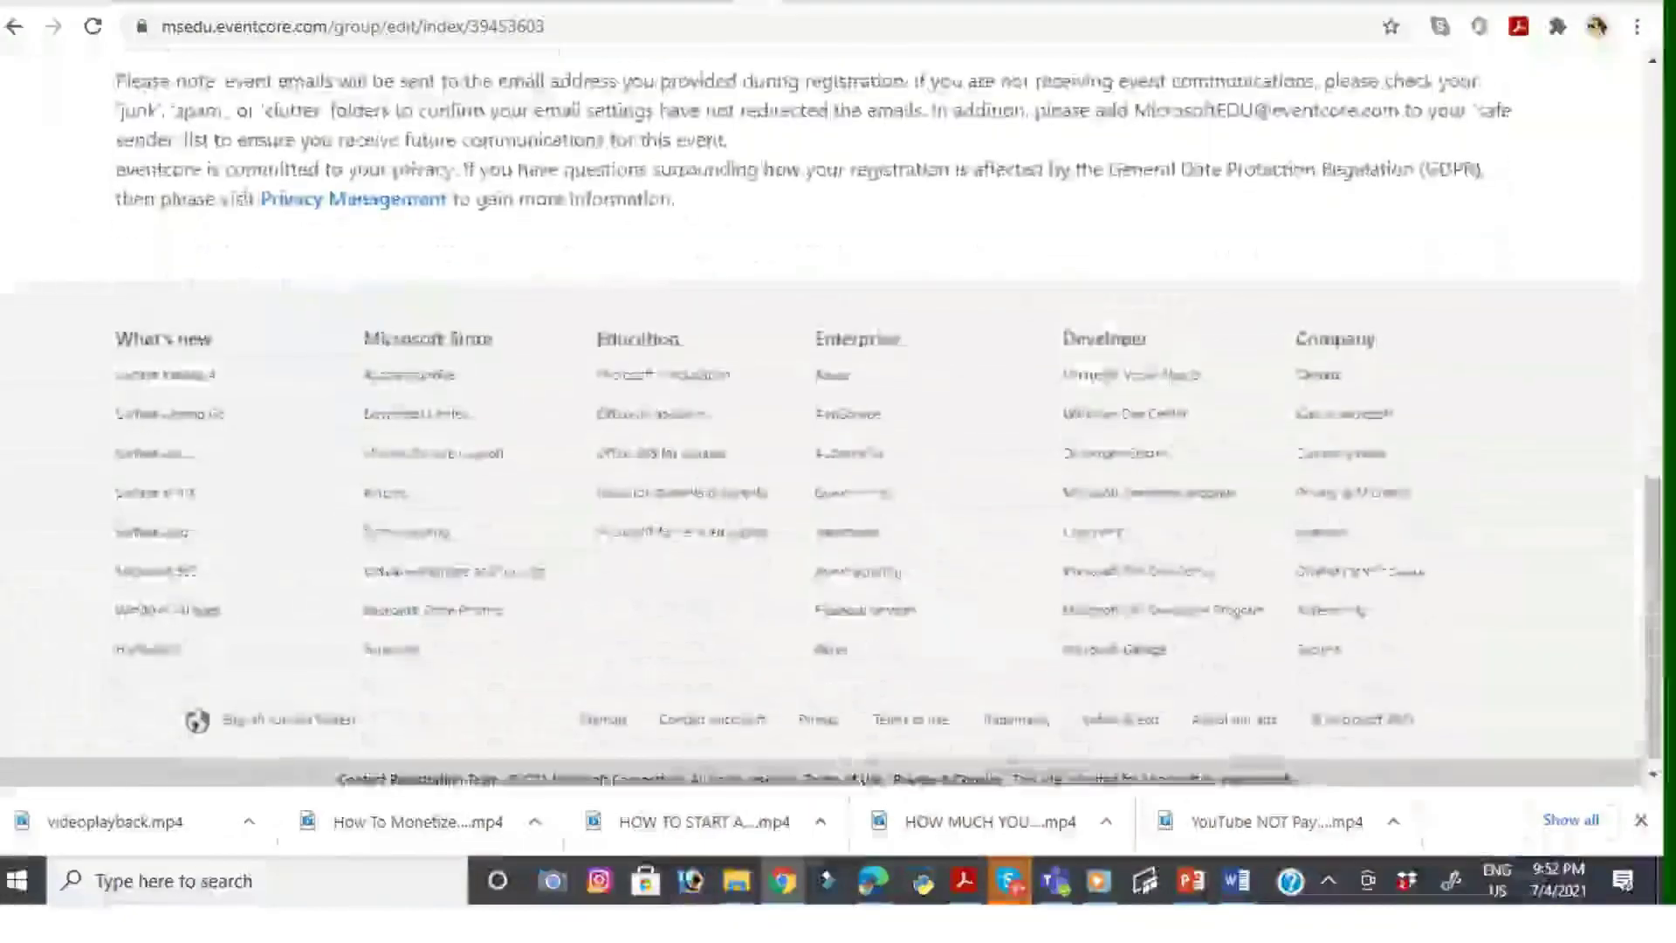